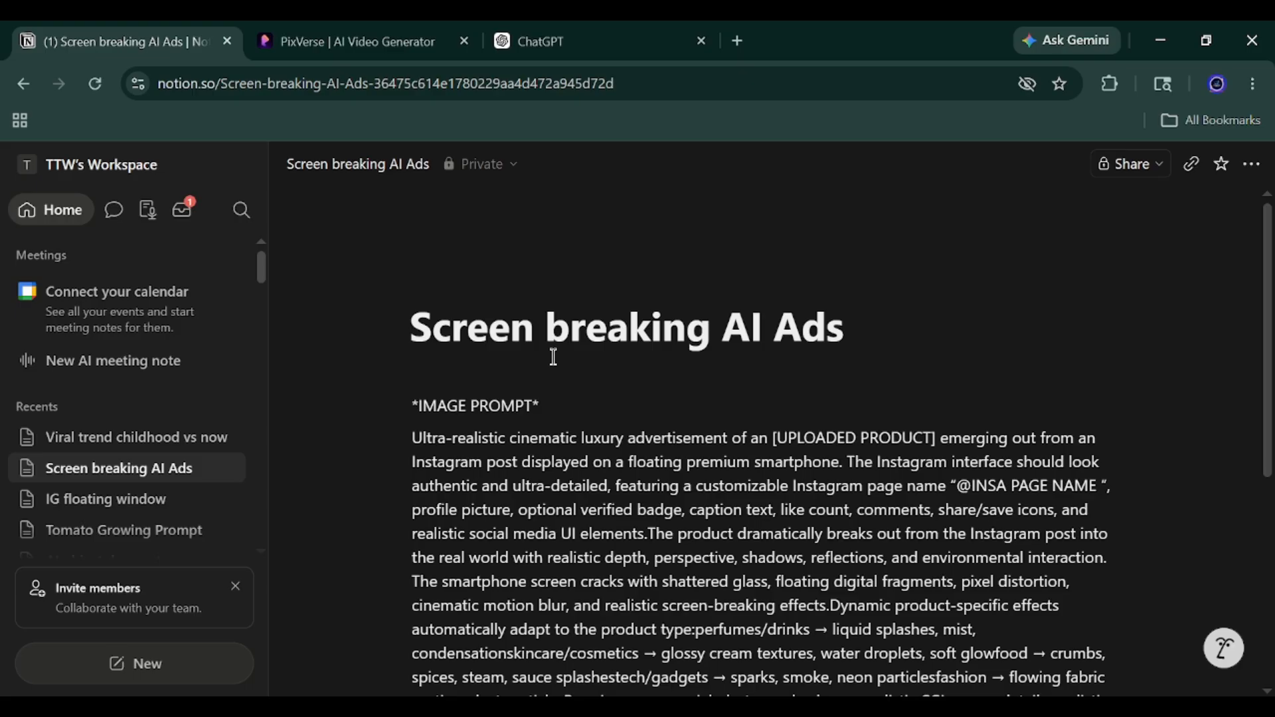
Switch to the ChatGPT "Fake Brand Names" chat and examine the opening request for fake Ansheeta AI brand types.
click(571, 21)
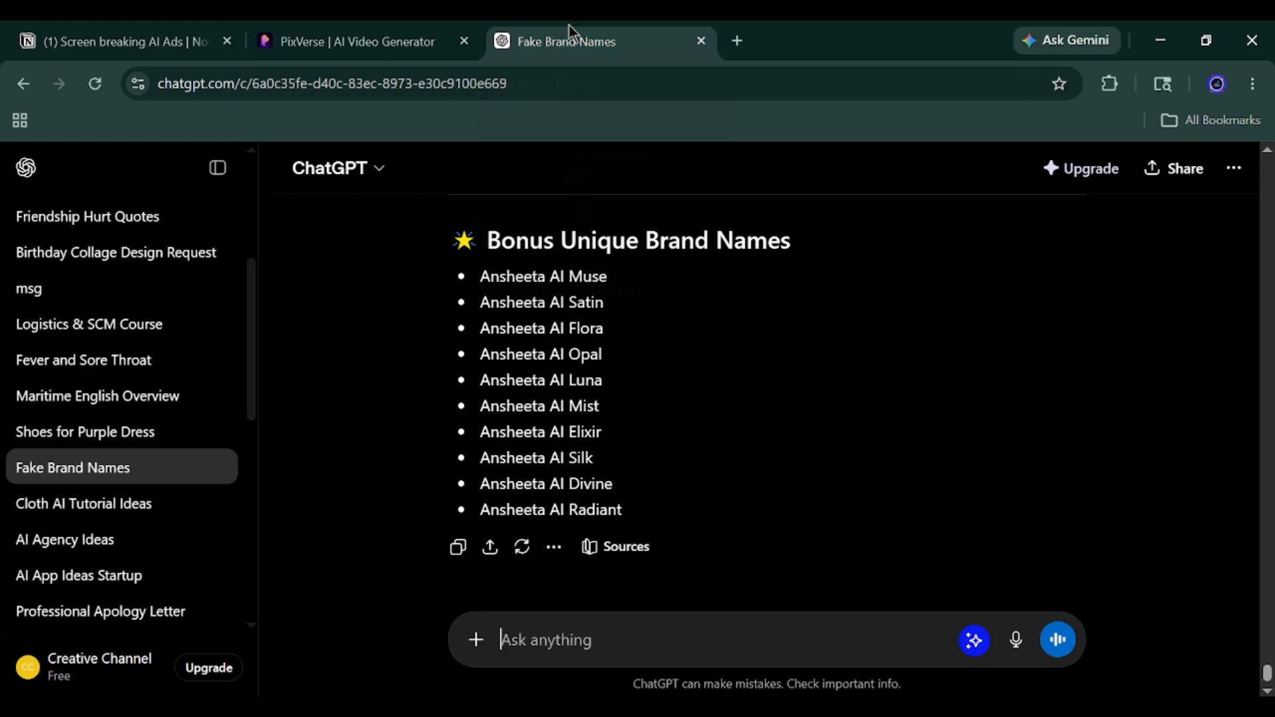
scroll(865, 535, up, 15)
drag(1267, 623, 1269, 167)
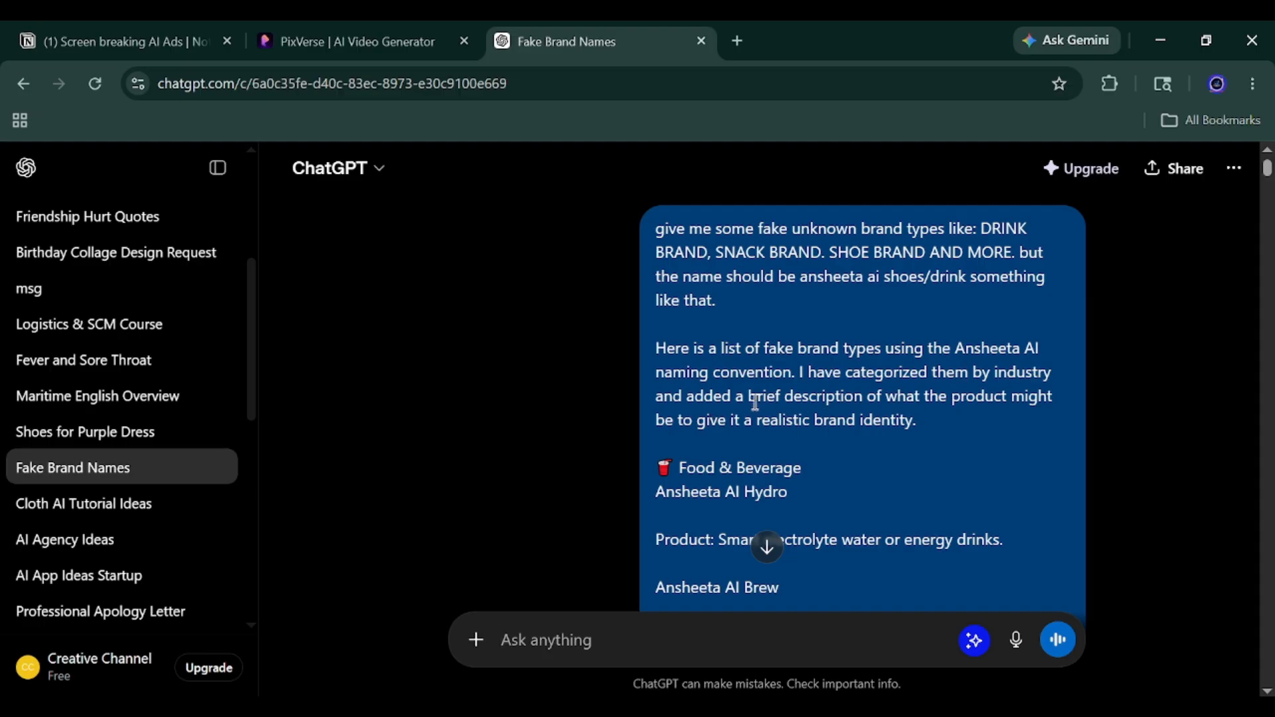
scroll(833, 400, down, 1)
scroll(832, 405, up, 1)
scroll(832, 419, down, 3)
scroll(824, 430, up, 3)
scroll(784, 452, down, 10)
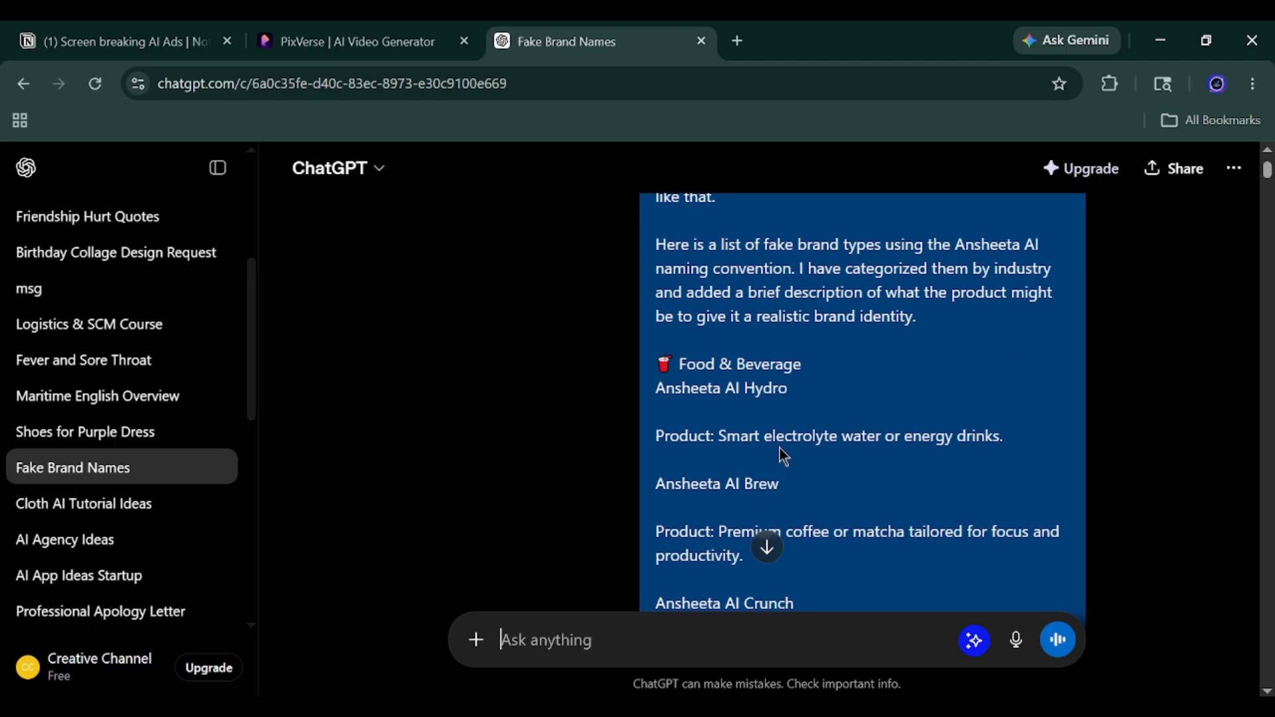
scroll(783, 367, up, 13)
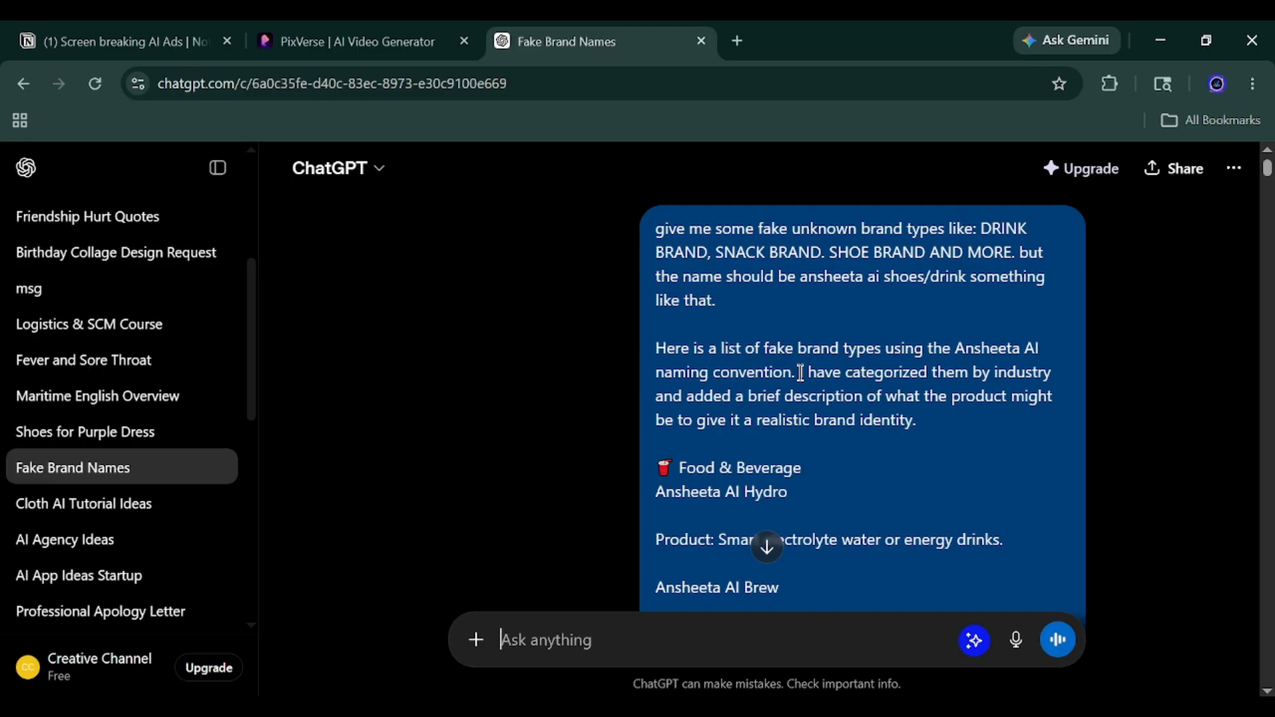
scroll(1056, 458, down, 6)
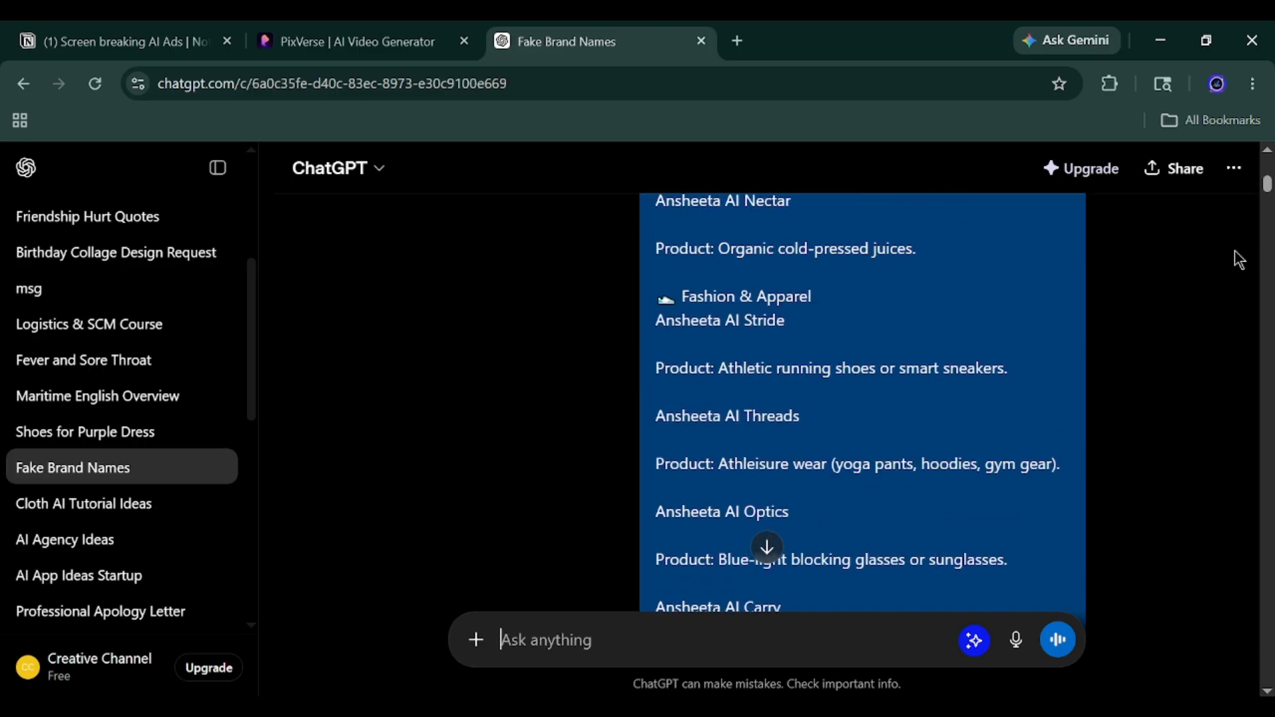
scroll(939, 416, down, 6)
scroll(899, 395, up, 15)
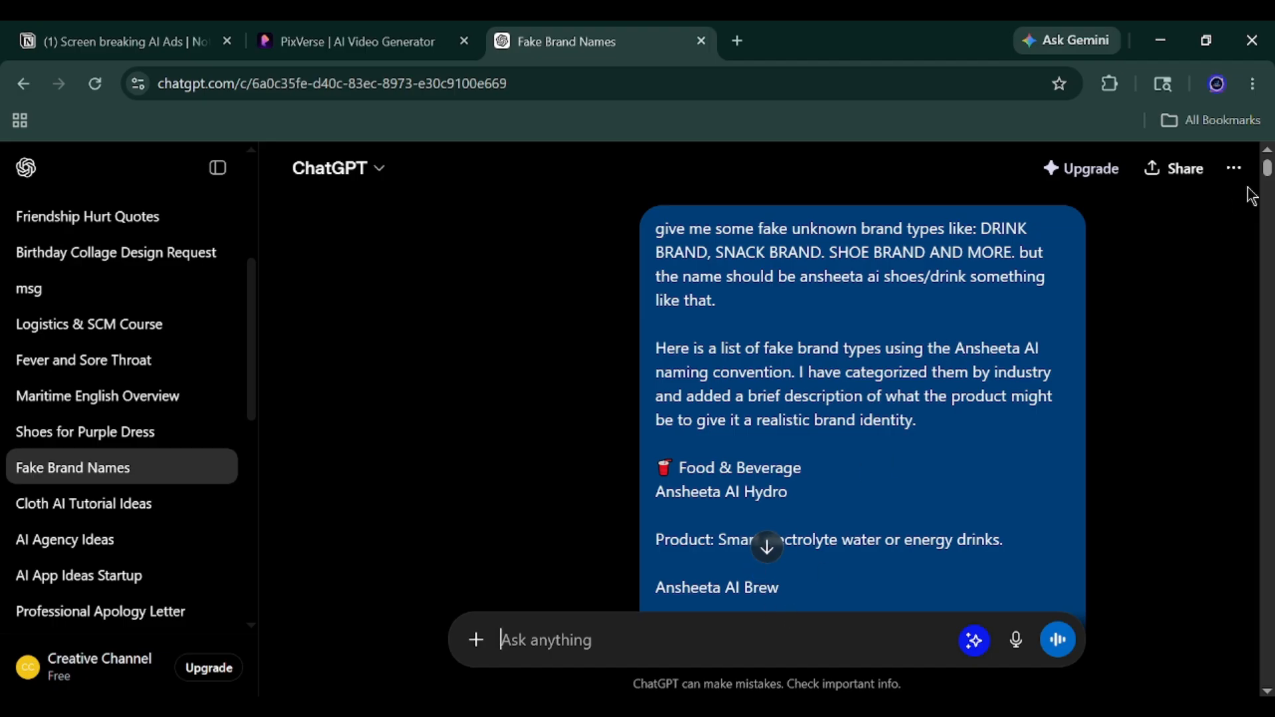
Examine the product master prompts and beauty brand ideas in the chat's replies, and close the chat.
drag(1267, 174, 1266, 611)
scroll(667, 469, up, 6)
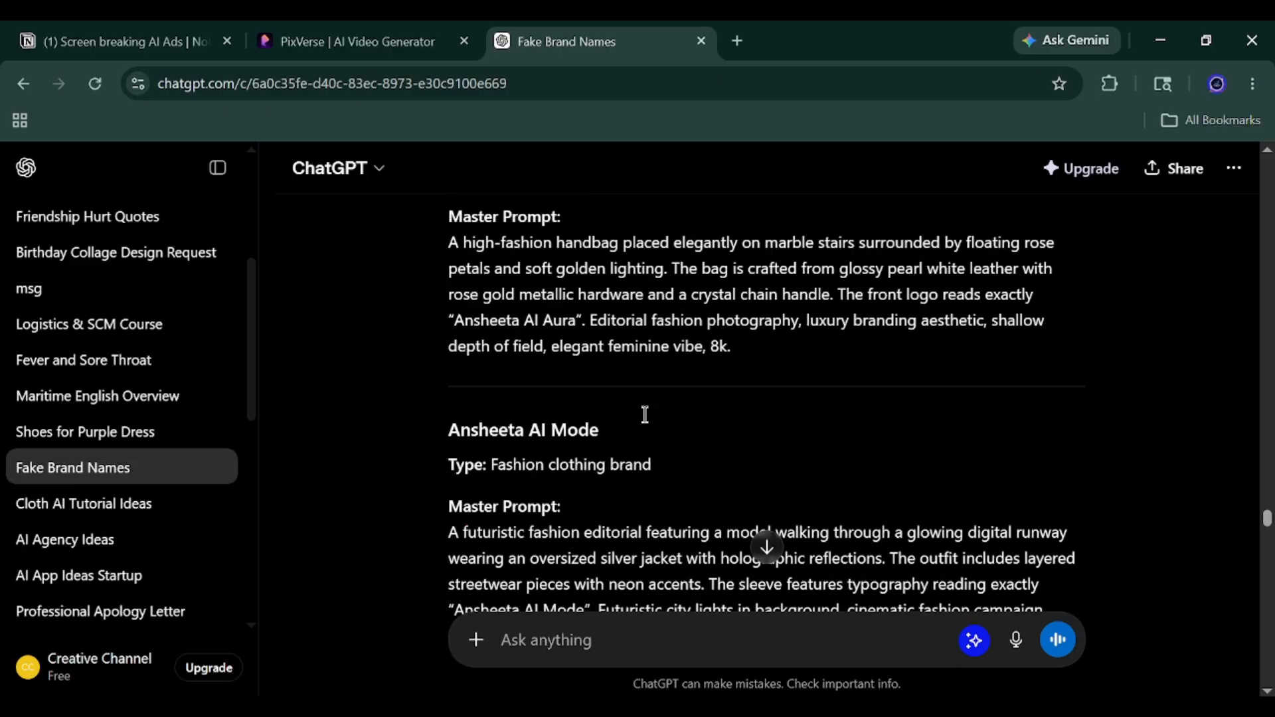
scroll(644, 411, up, 6)
scroll(592, 478, down, 1)
scroll(761, 465, down, 15)
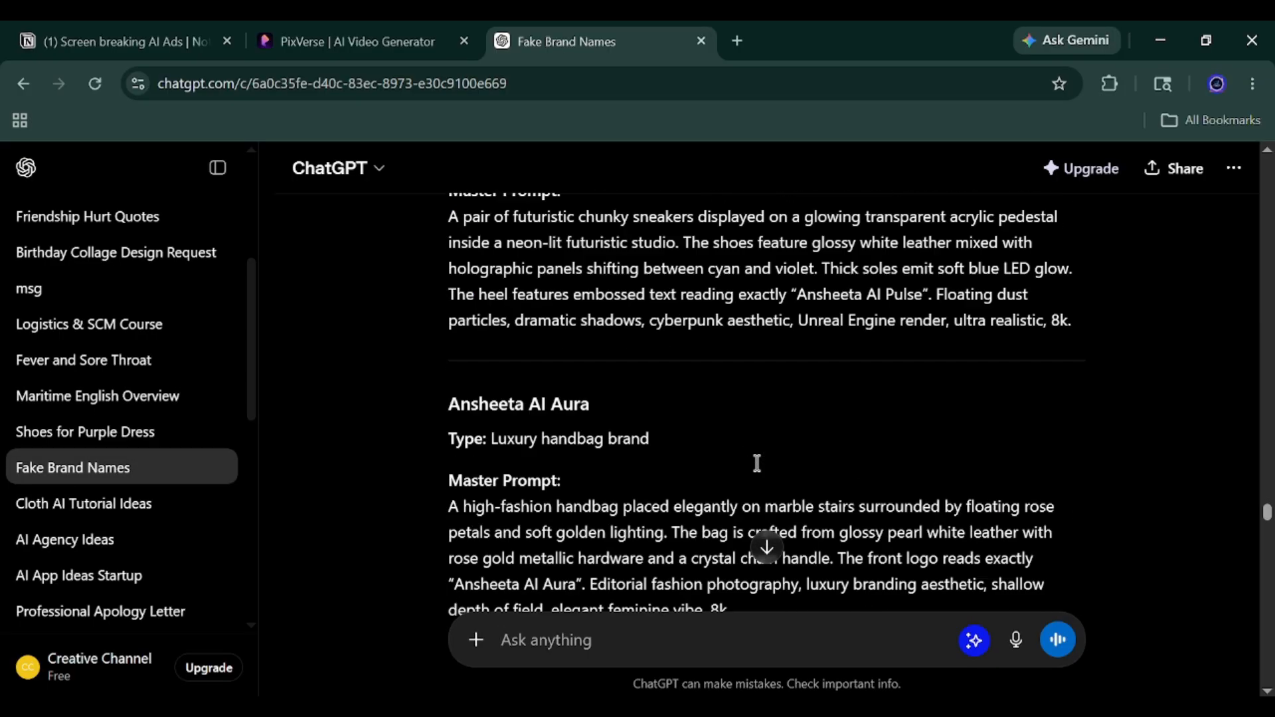
scroll(755, 430, down, 10)
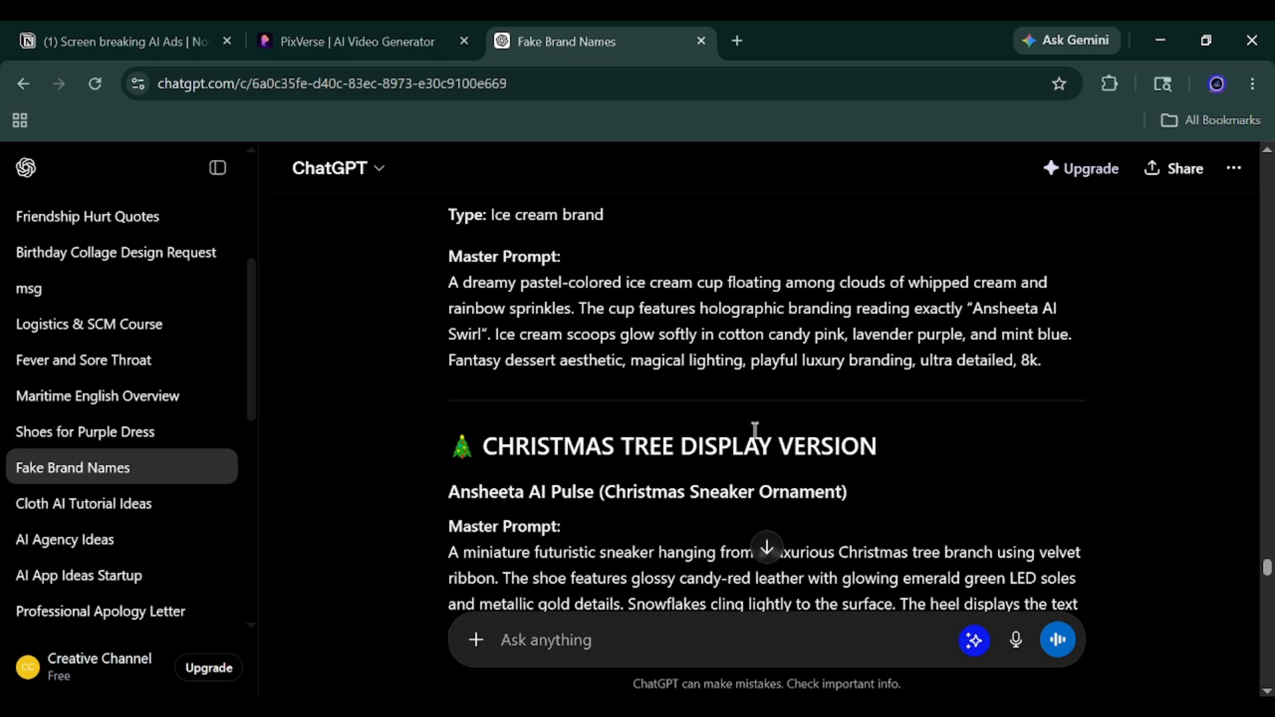
scroll(572, 327, down, 1)
scroll(677, 338, down, 5)
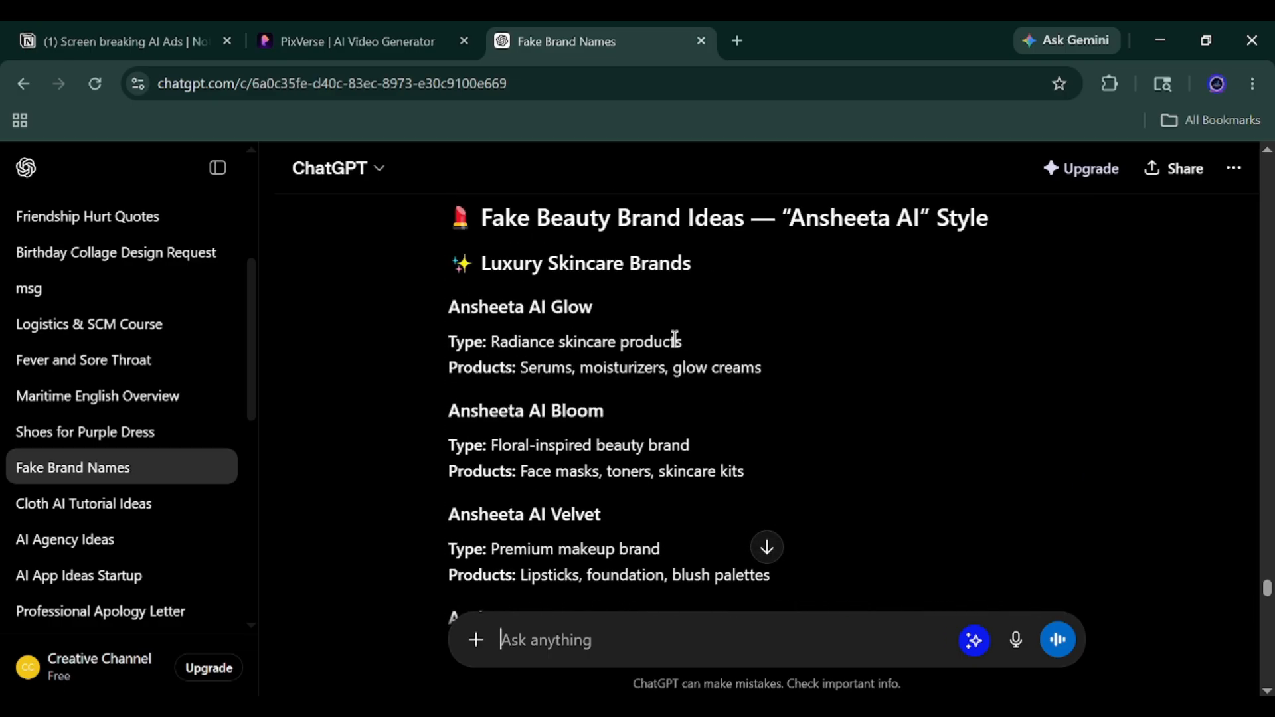
scroll(670, 345, up, 10)
scroll(671, 347, down, 10)
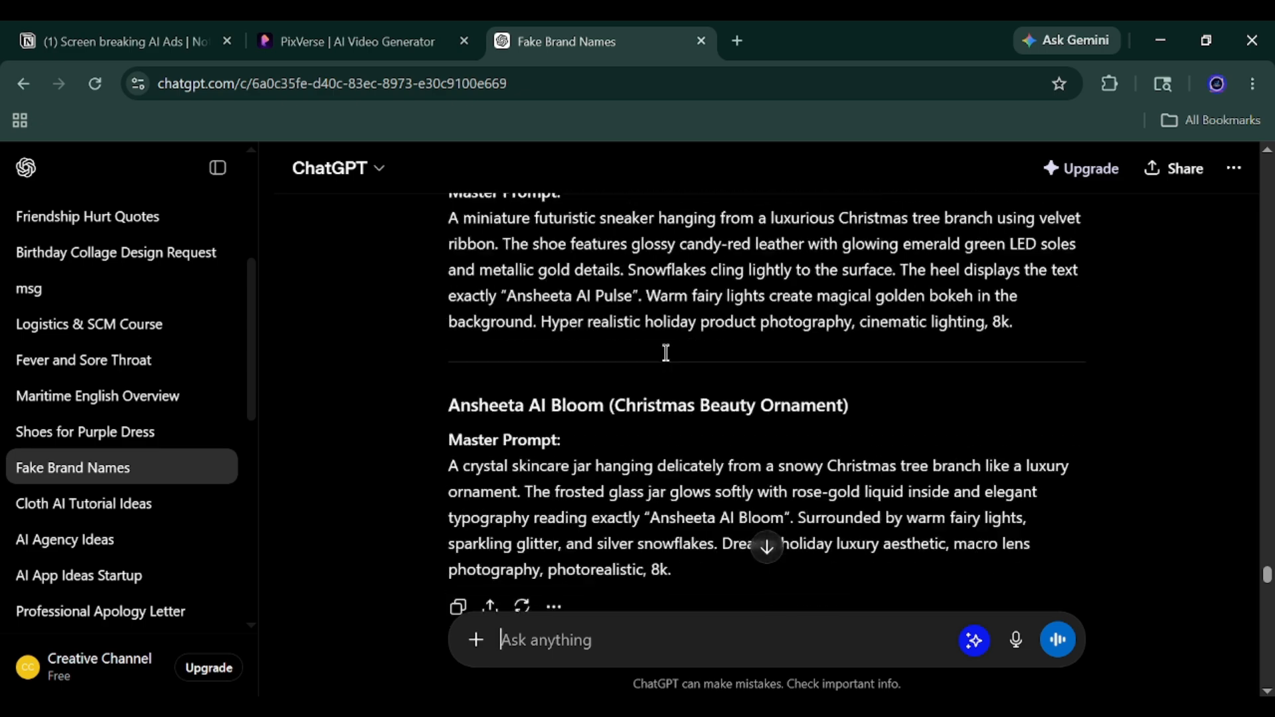
scroll(614, 421, down, 8)
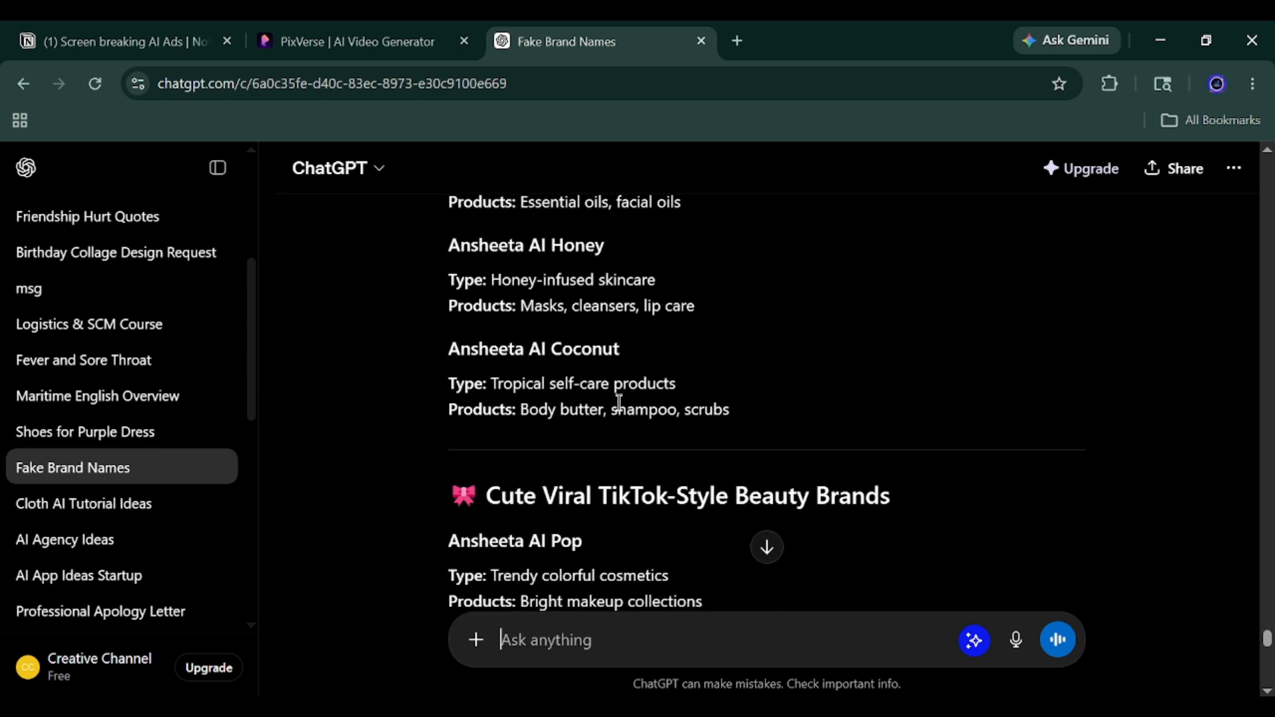
click(701, 42)
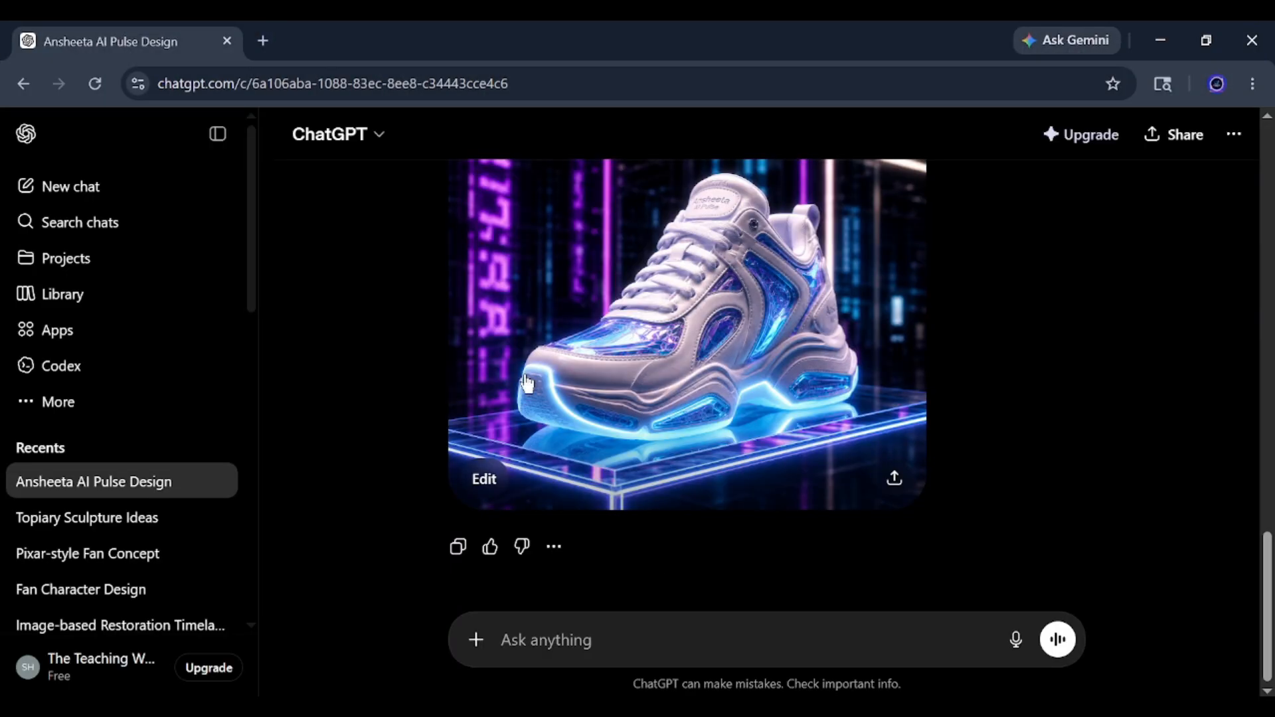
Expand the full streetwear sneaker prompt in the "Ansheeta AI Pulse Design" chat and review the first image generated from it.
scroll(515, 360, up, 10)
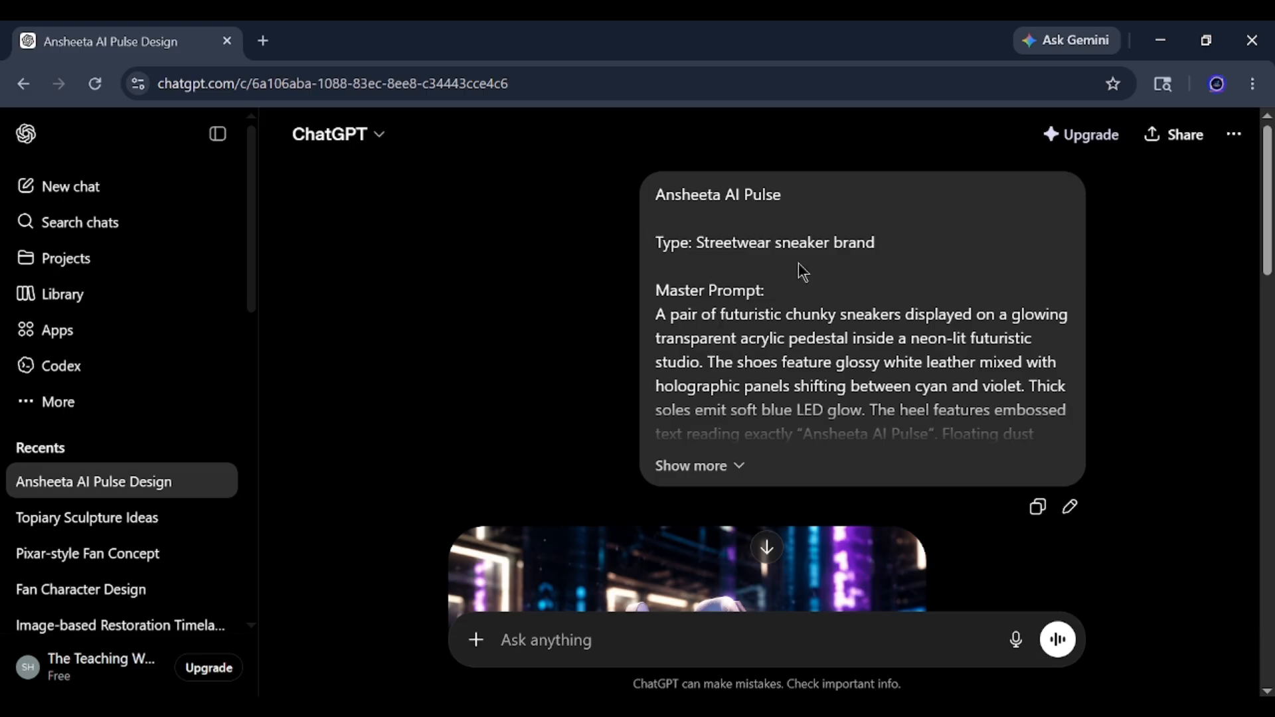
scroll(793, 399, down, 2)
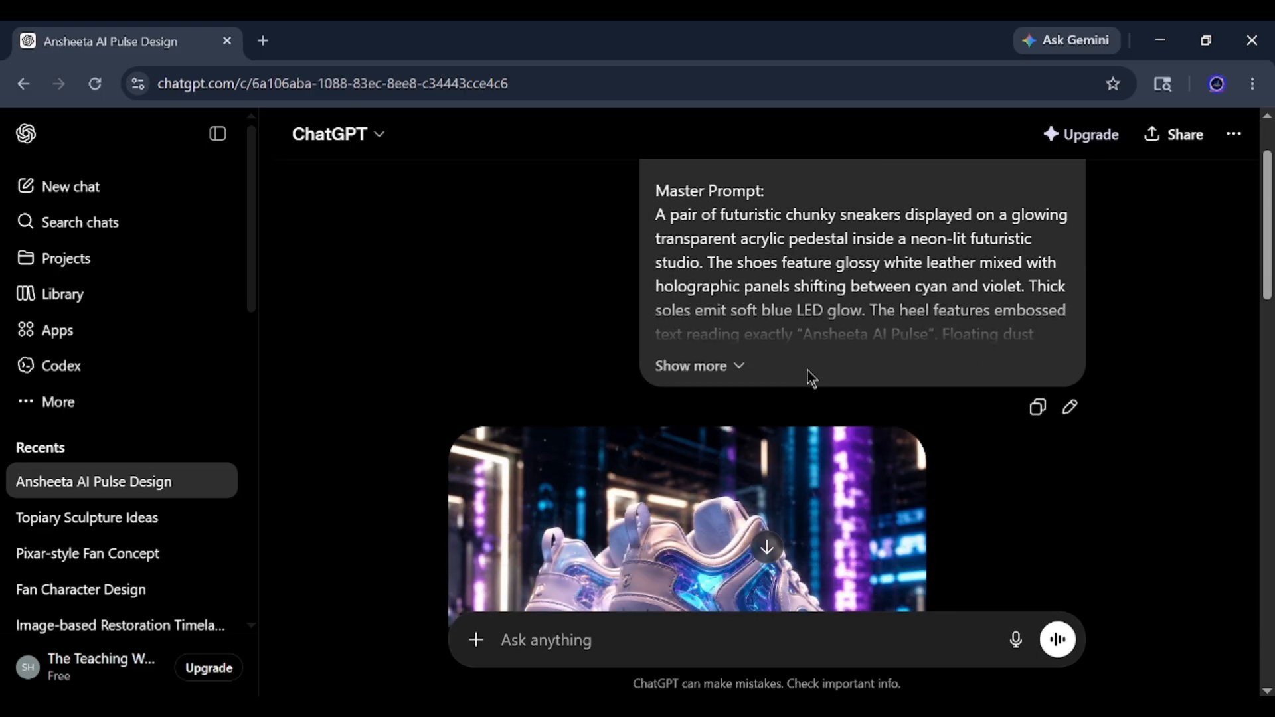
click(721, 365)
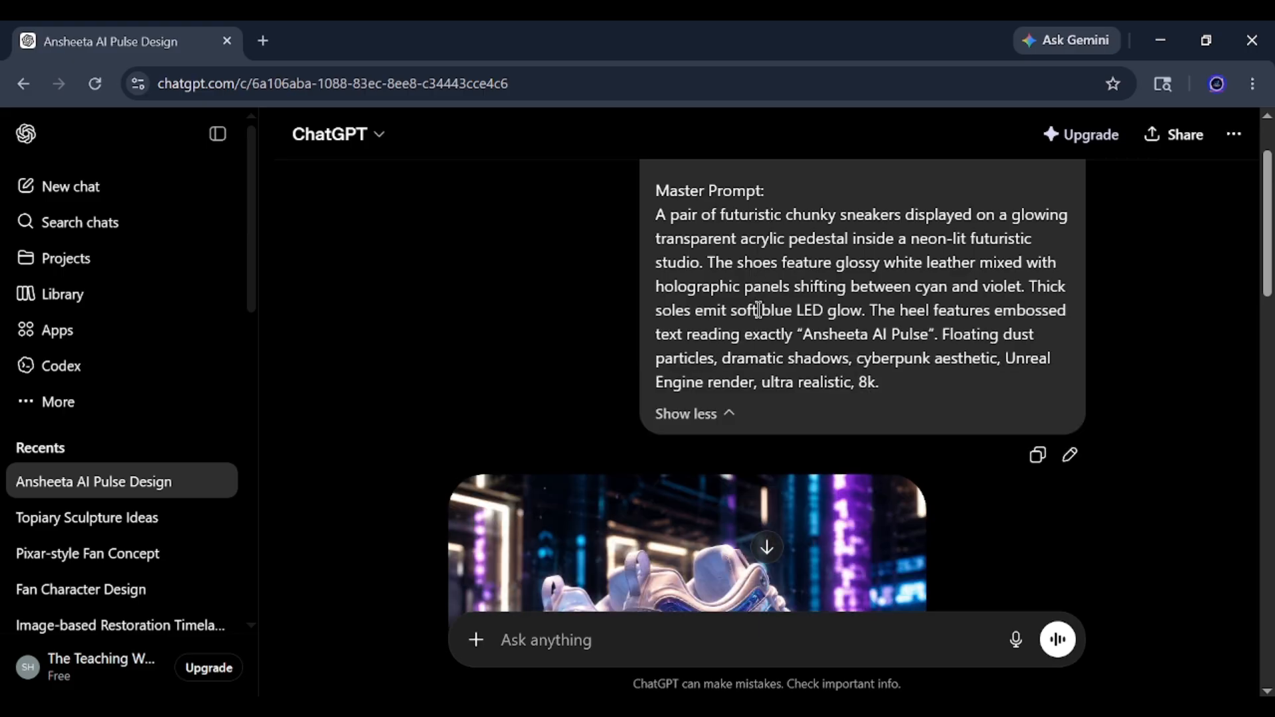
scroll(927, 274, up, 1)
scroll(890, 309, down, 3)
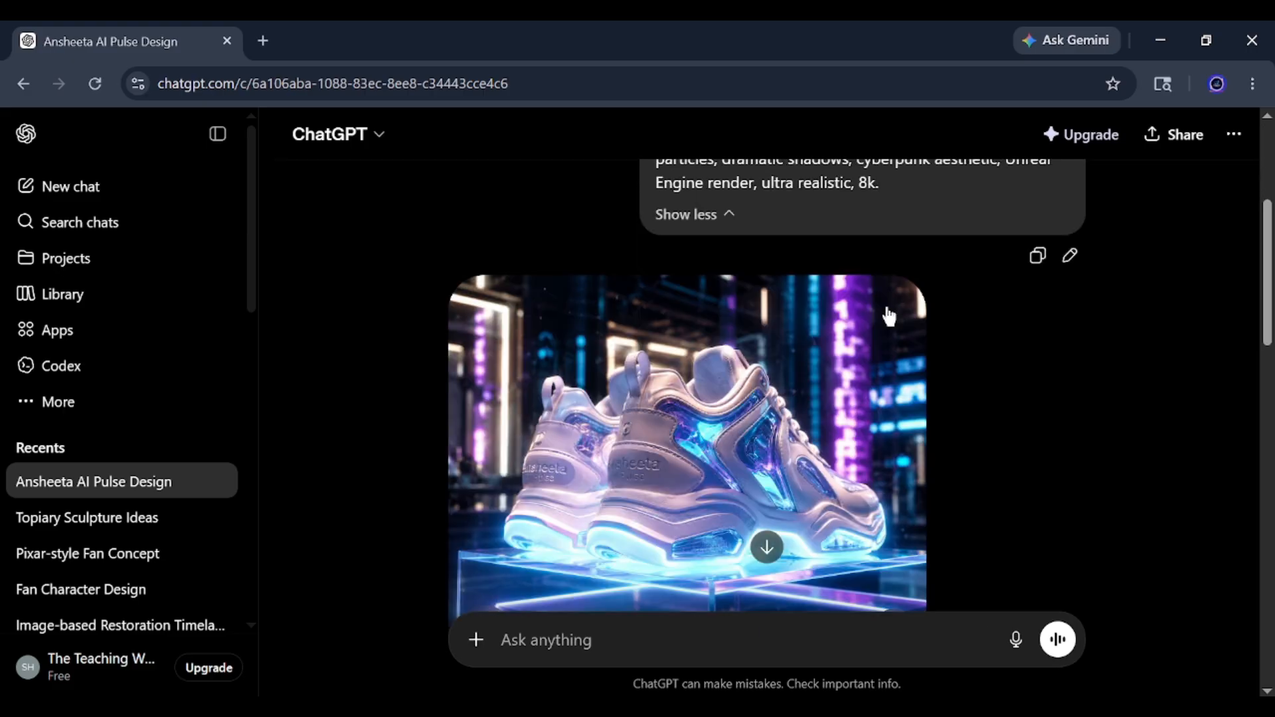
scroll(707, 391, down, 2)
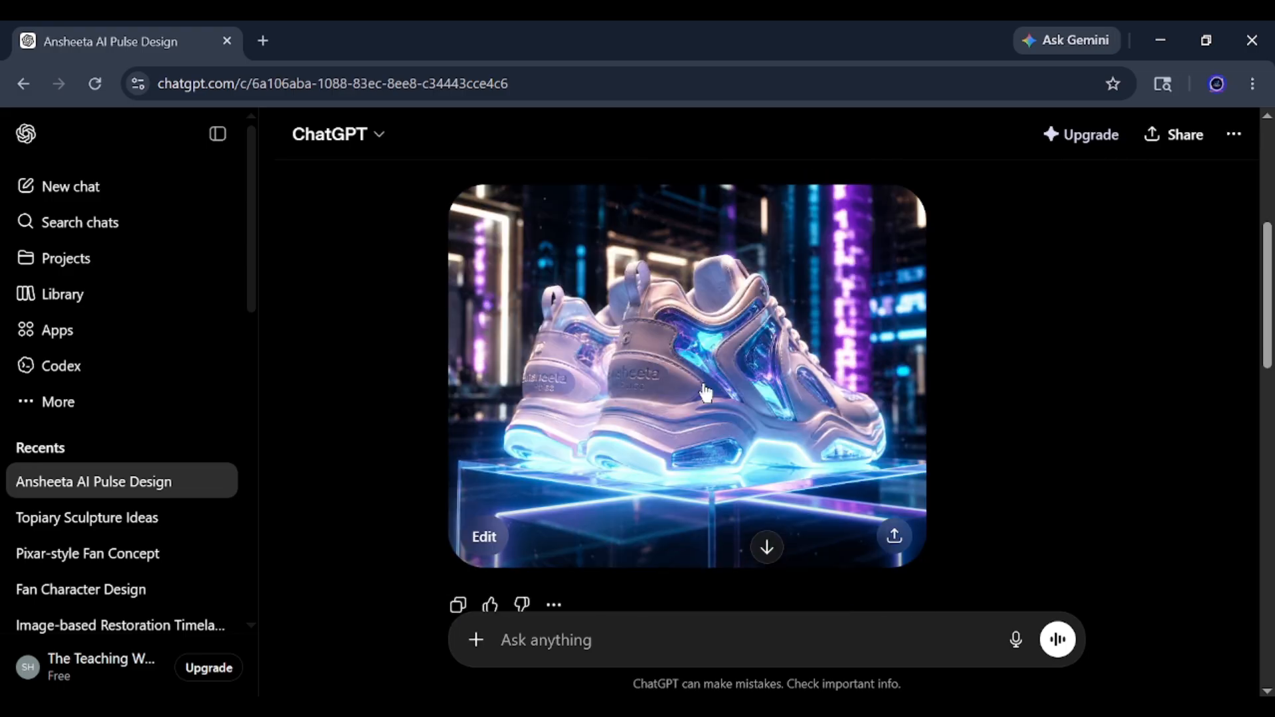
Review the "side view" and "front side view 1 shoe slighten view" requests with their images, viewing the last sneaker image enlarged.
scroll(706, 322, down, 4)
scroll(706, 312, up, 3)
scroll(763, 332, down, 1)
mouse_move(999, 560)
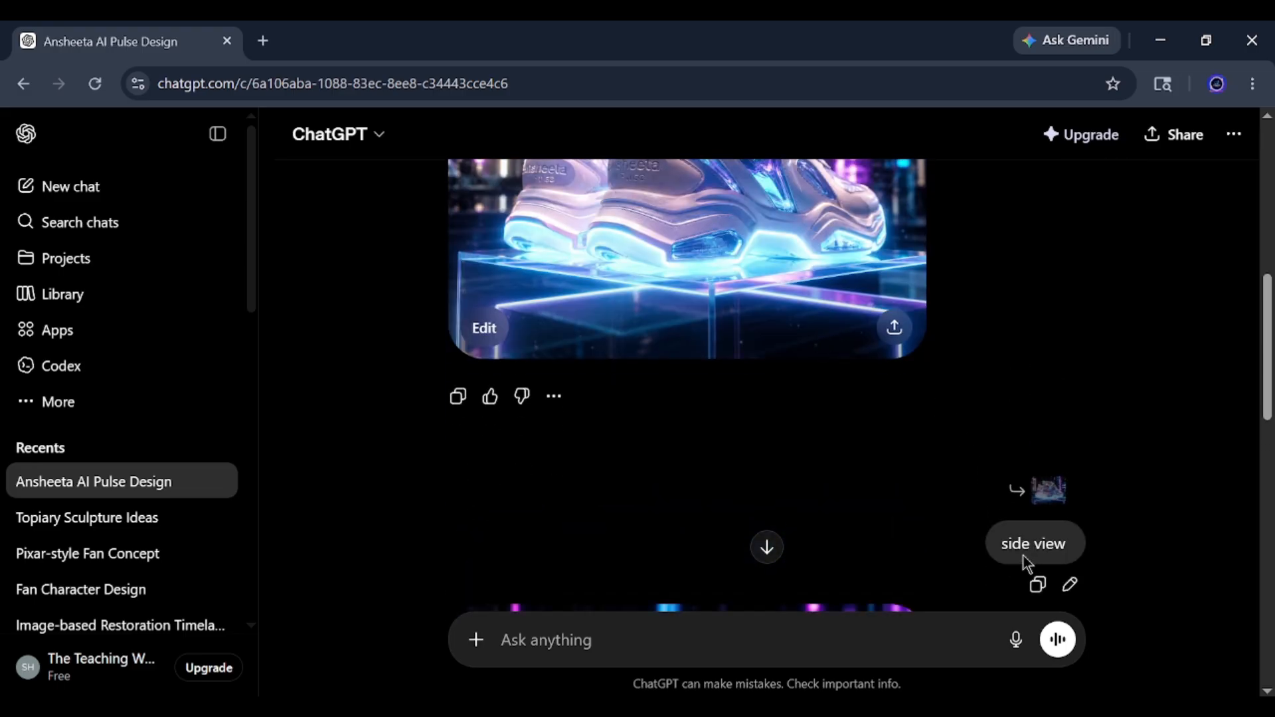
scroll(381, 288, down, 5)
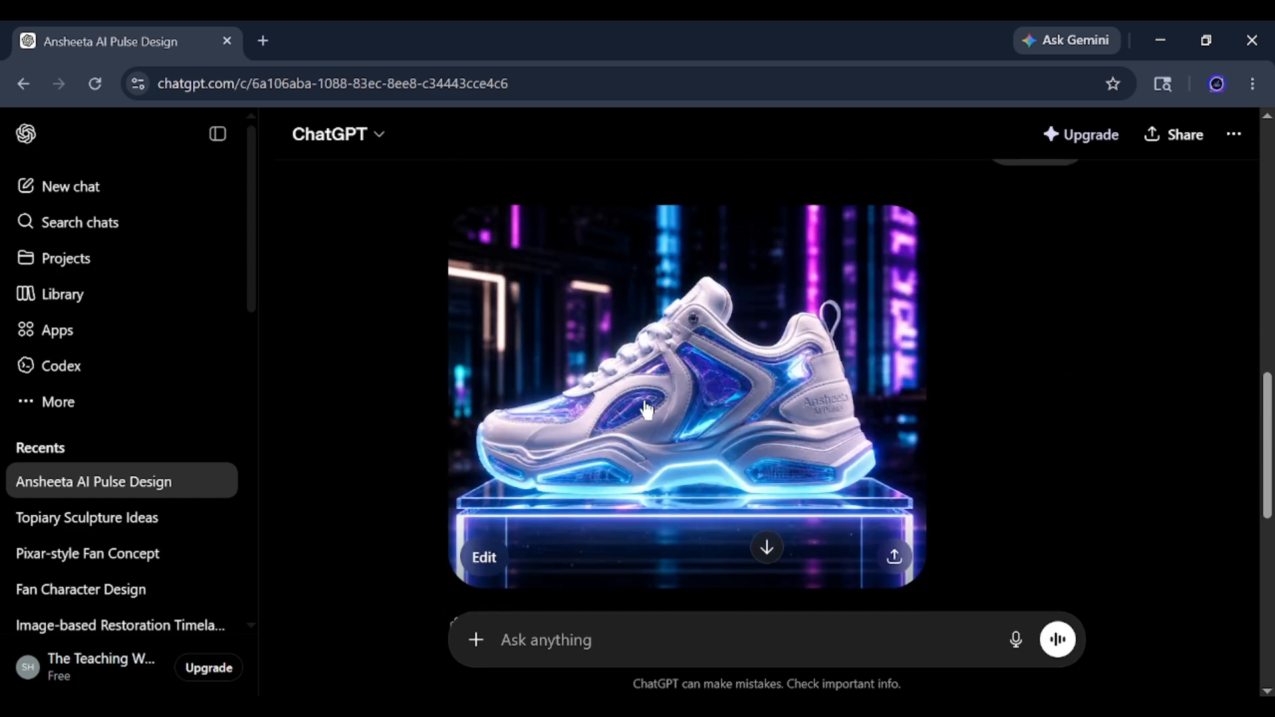
scroll(678, 380, down, 3)
mouse_move(888, 560)
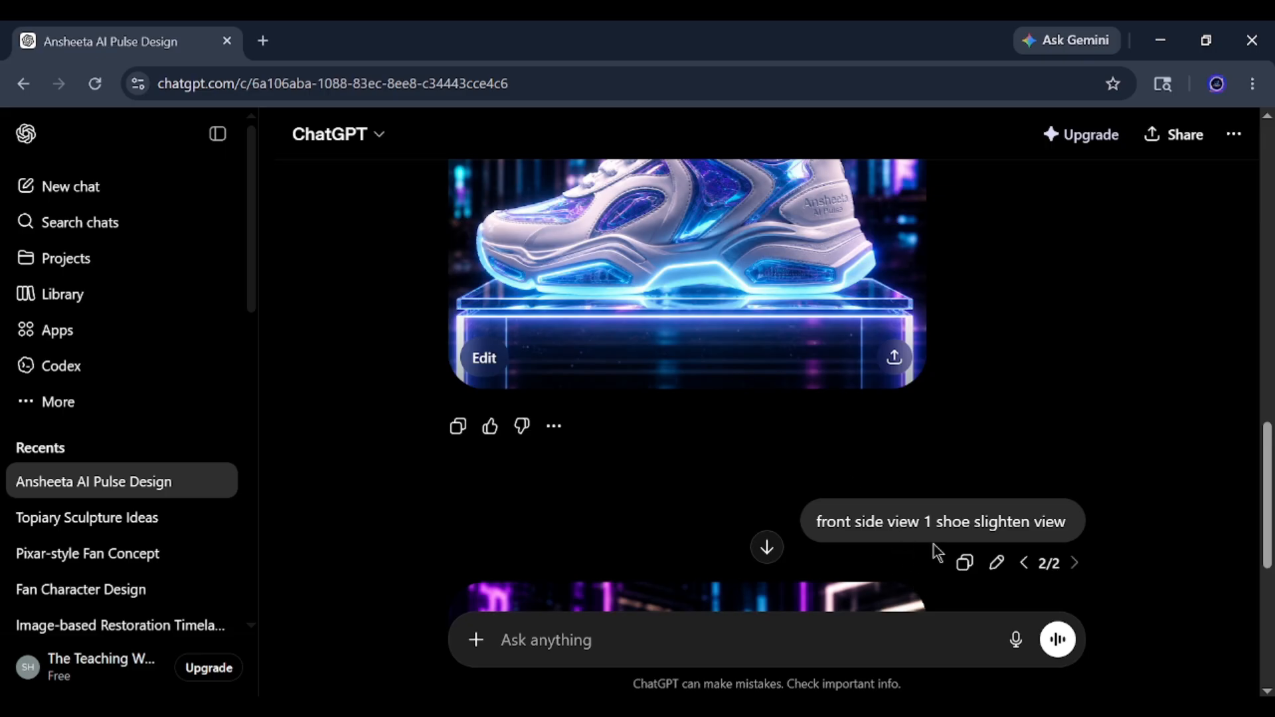
scroll(684, 465, down, 5)
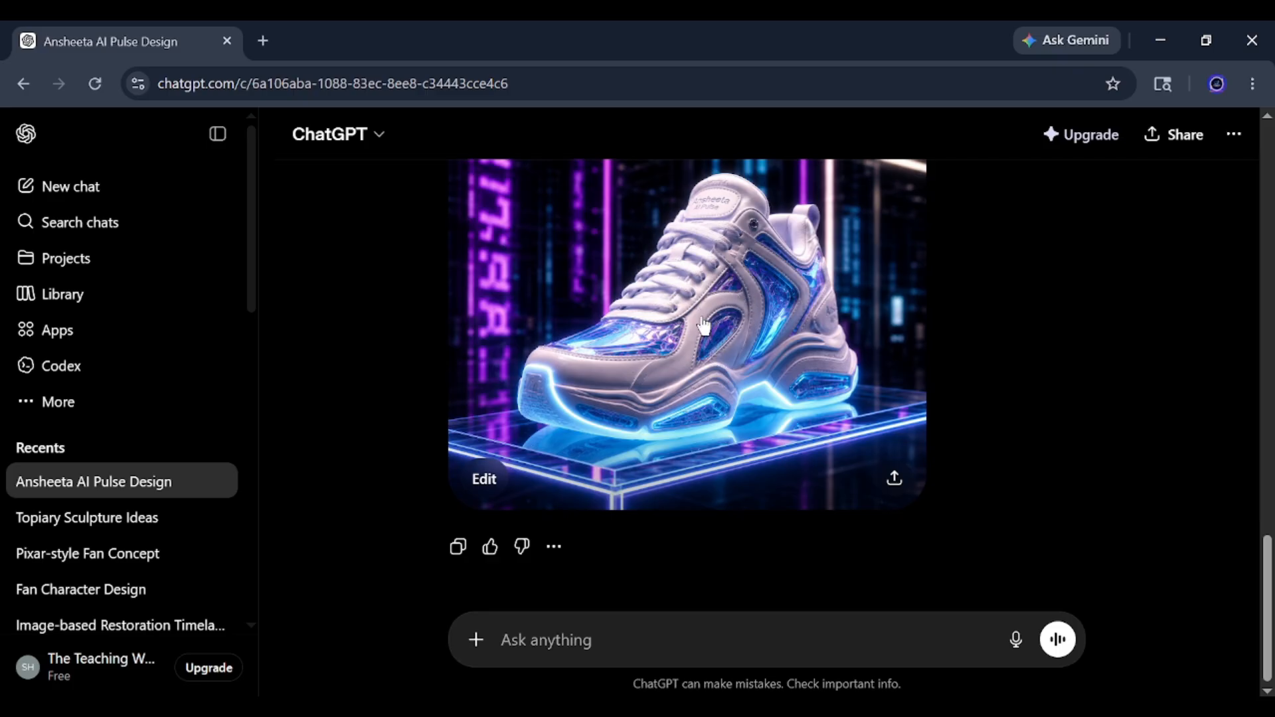
scroll(707, 330, up, 2)
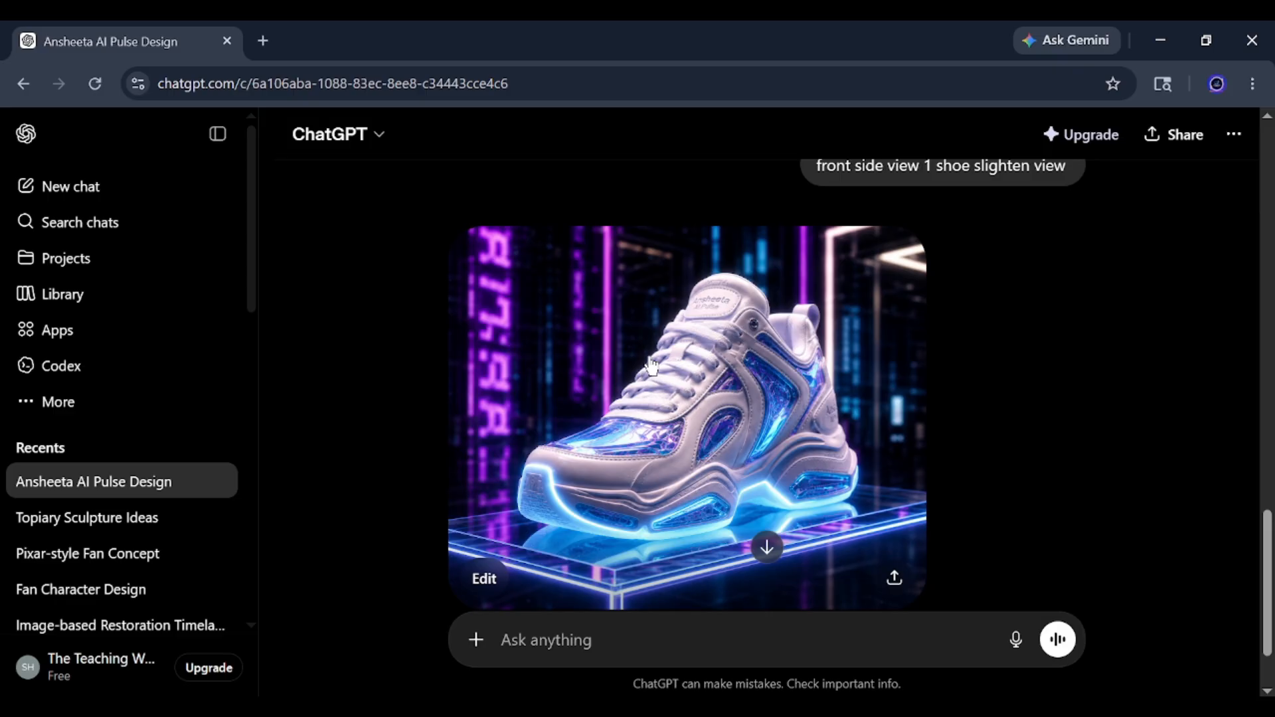
click(726, 344)
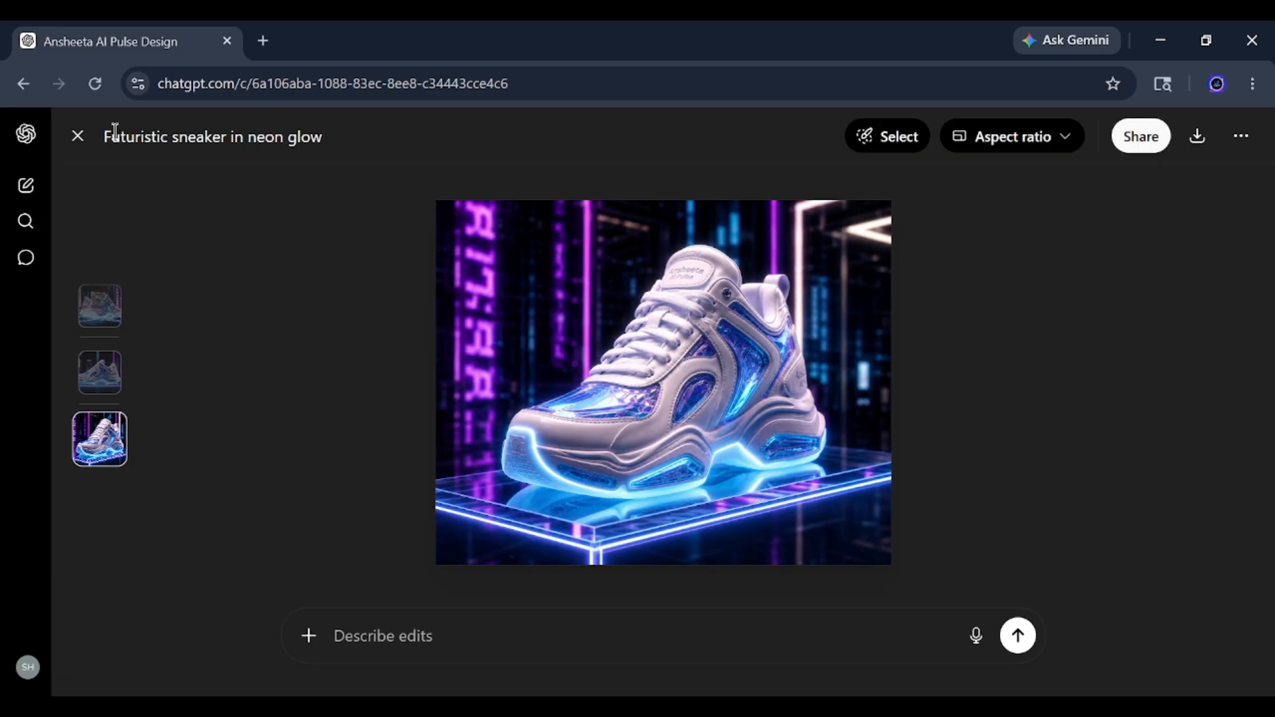
click(74, 145)
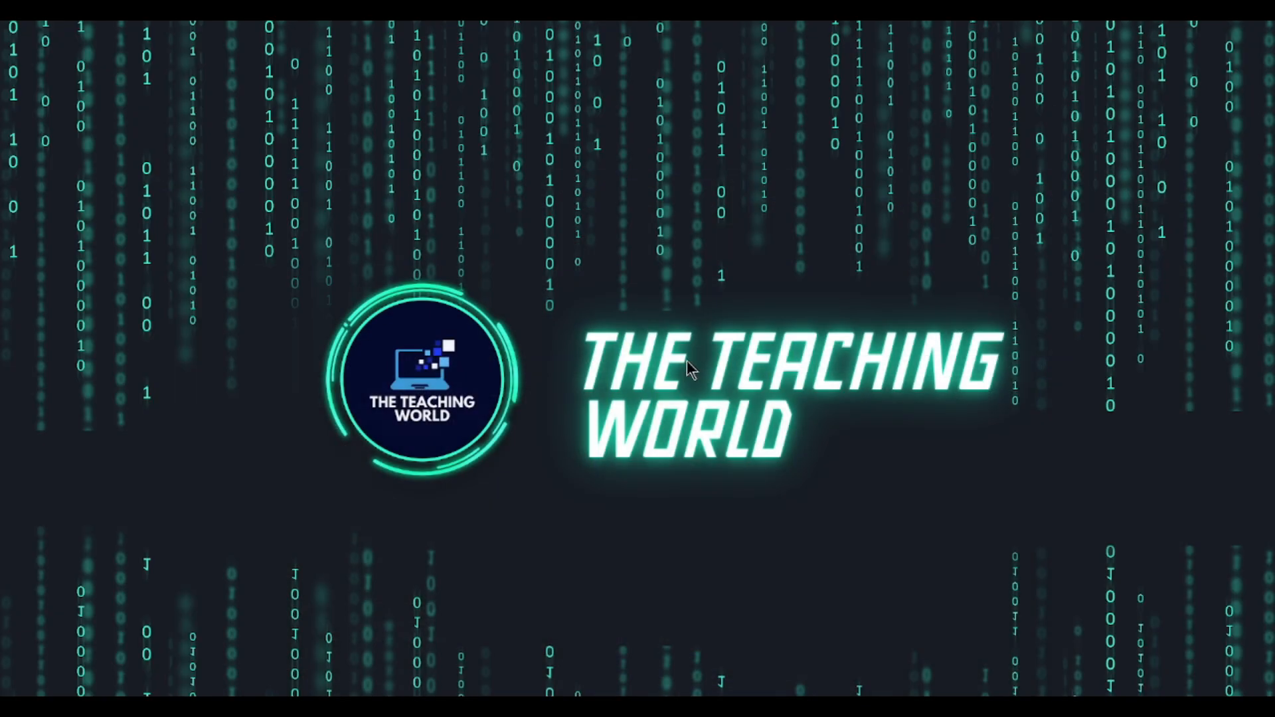
Switch to the Notion page "Screen breaking AI Ads" and copy the entire image prompt, from "Ultra-realistic cinematic" through the 9:16 aspect ratio.
click(1160, 40)
click(656, 684)
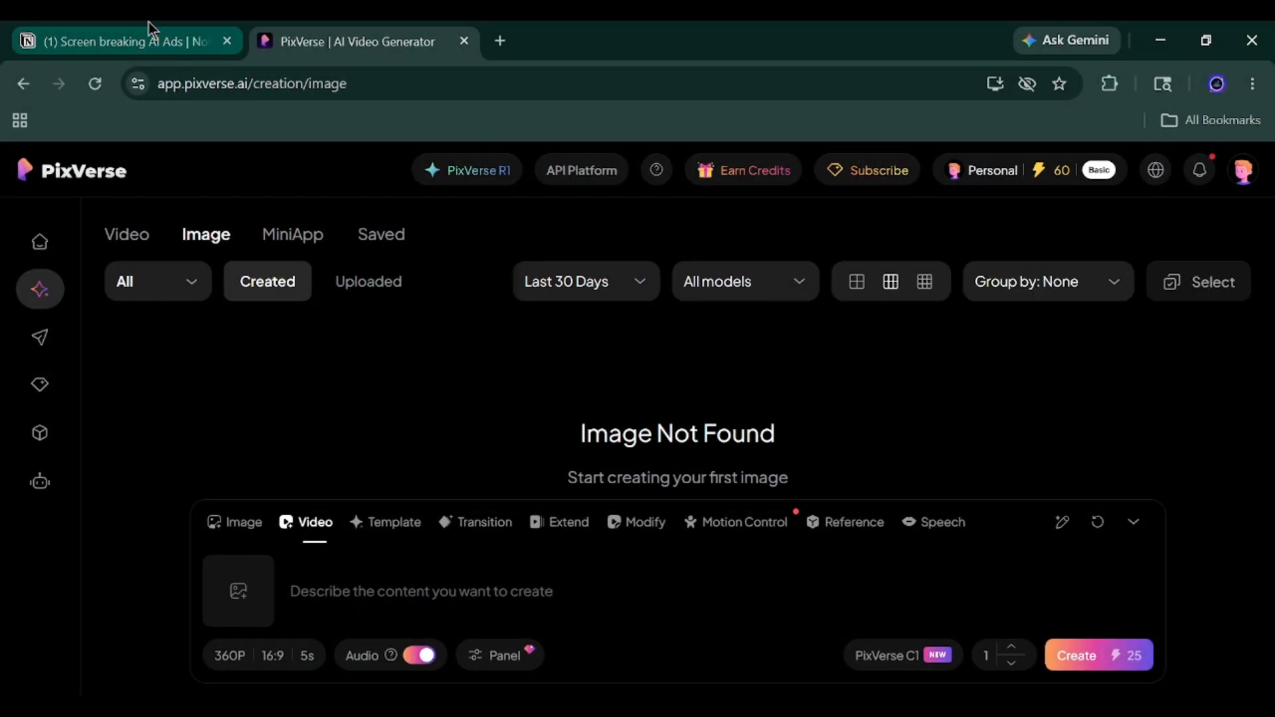
click(148, 30)
triple_click(496, 393)
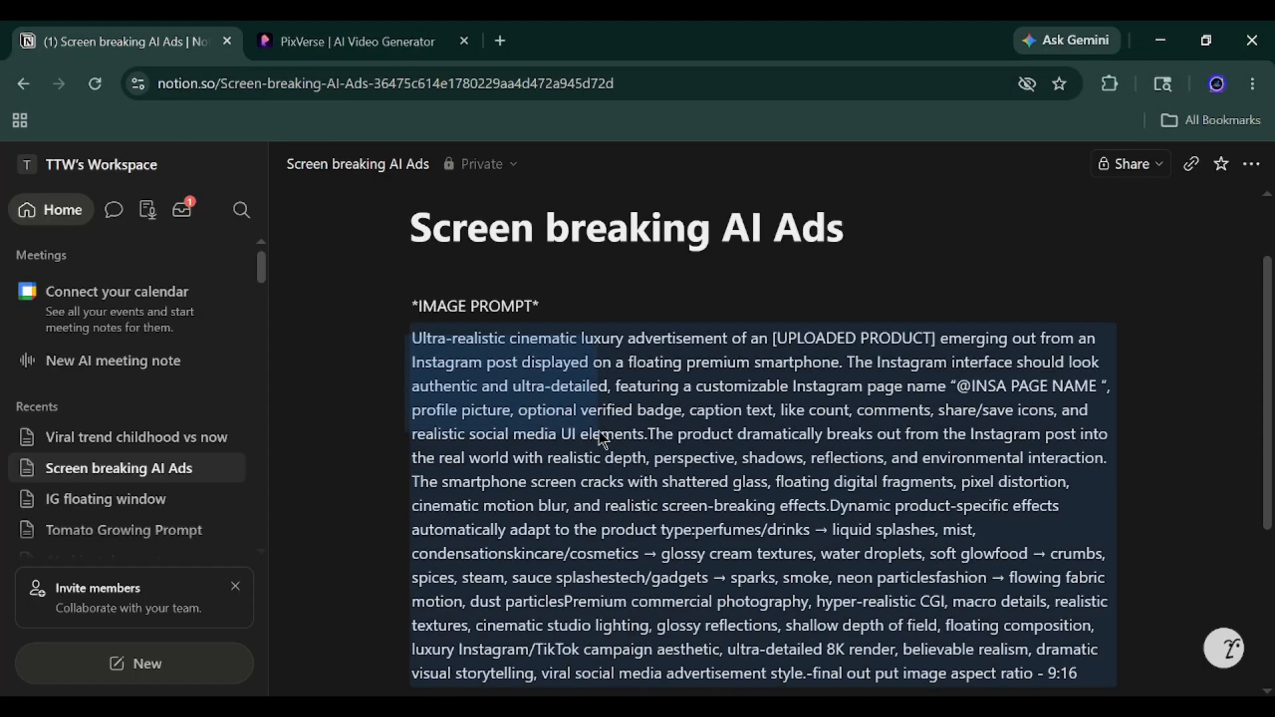
scroll(610, 372, down, 3)
click(967, 378)
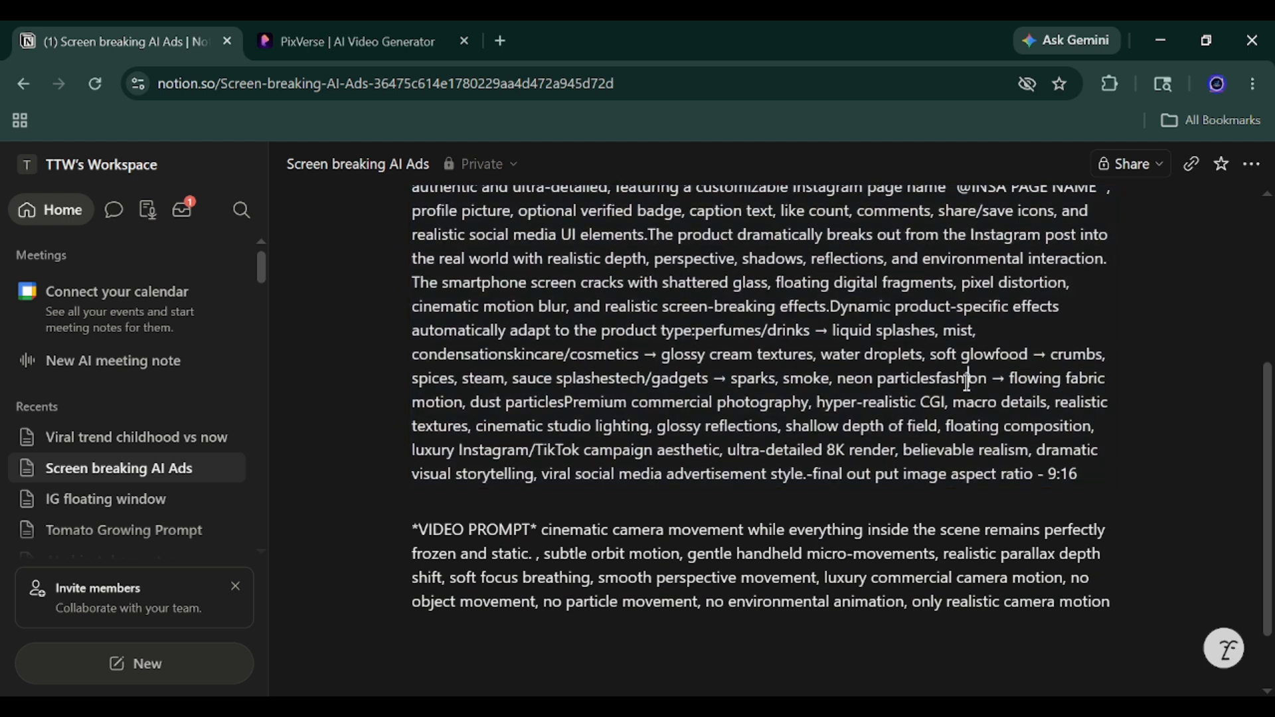
shift+click(1085, 469)
click(1080, 474)
scroll(1080, 473, up, 2)
drag(1079, 585, 411, 241)
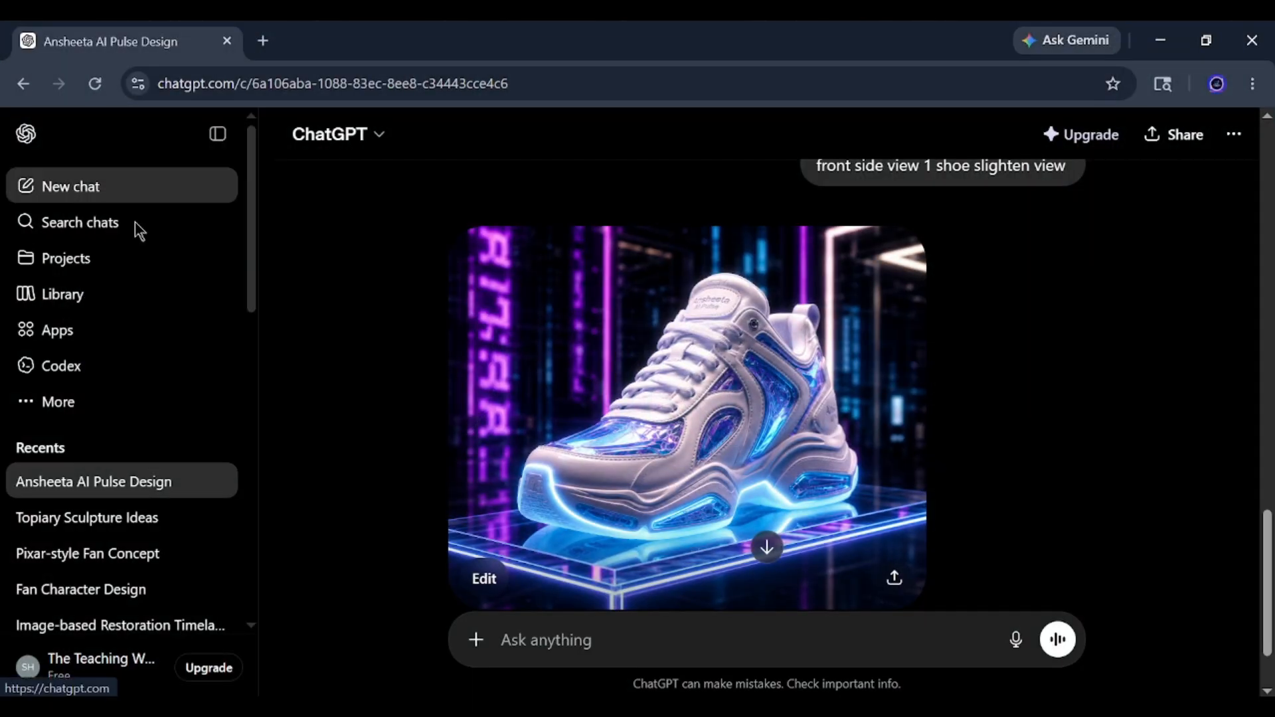
Open a new ChatGPT chat in a separate browser tab and paste the copied image prompt into its message.
click(300, 27)
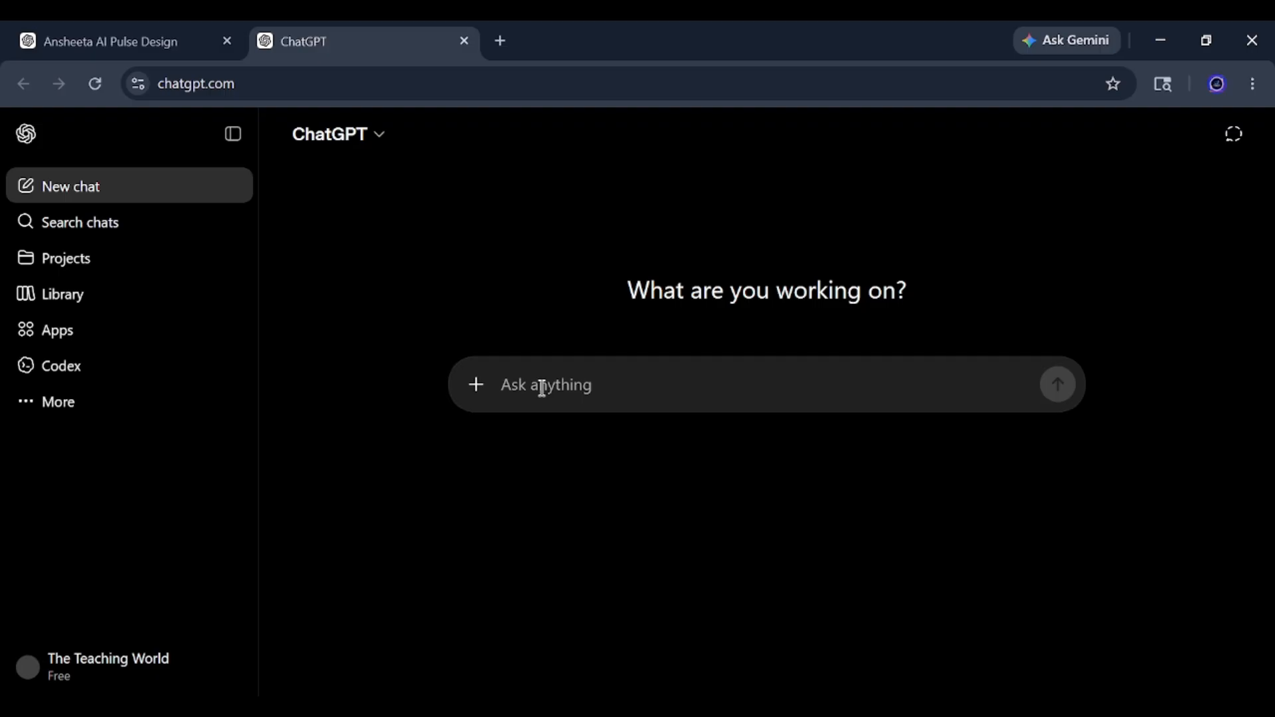
right_click(542, 387)
click(526, 386)
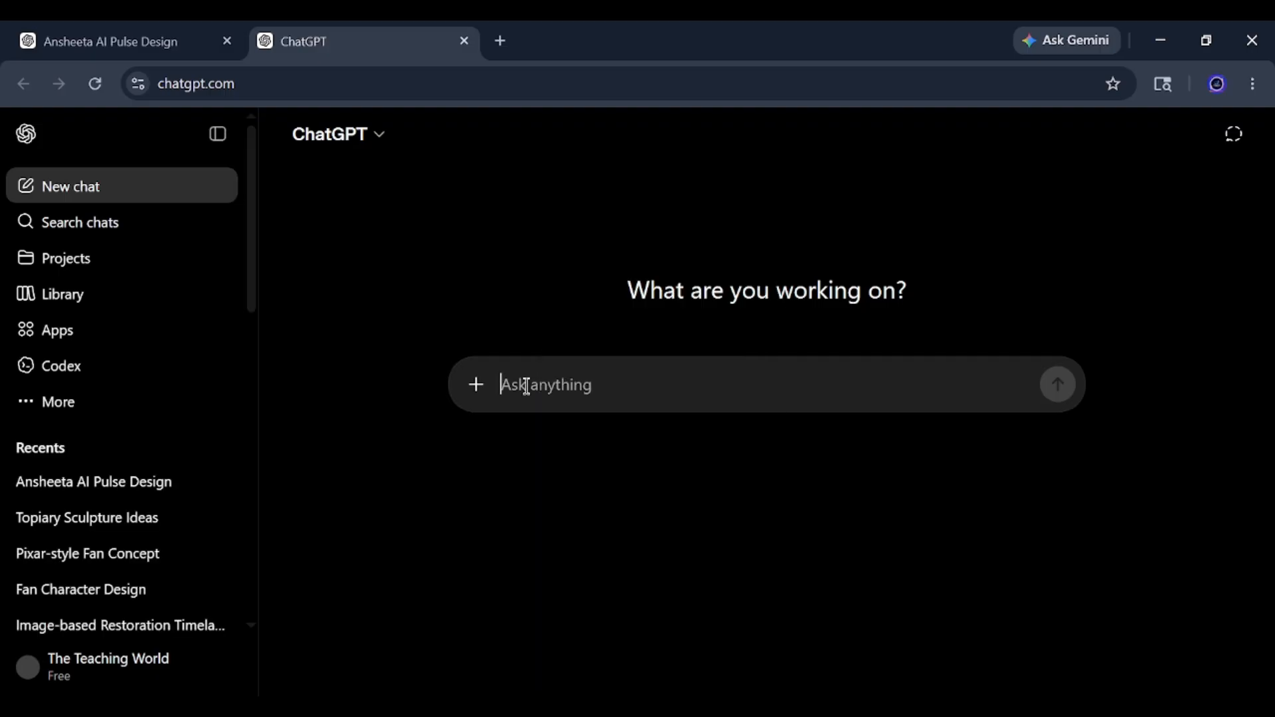
key(ctrl+v)
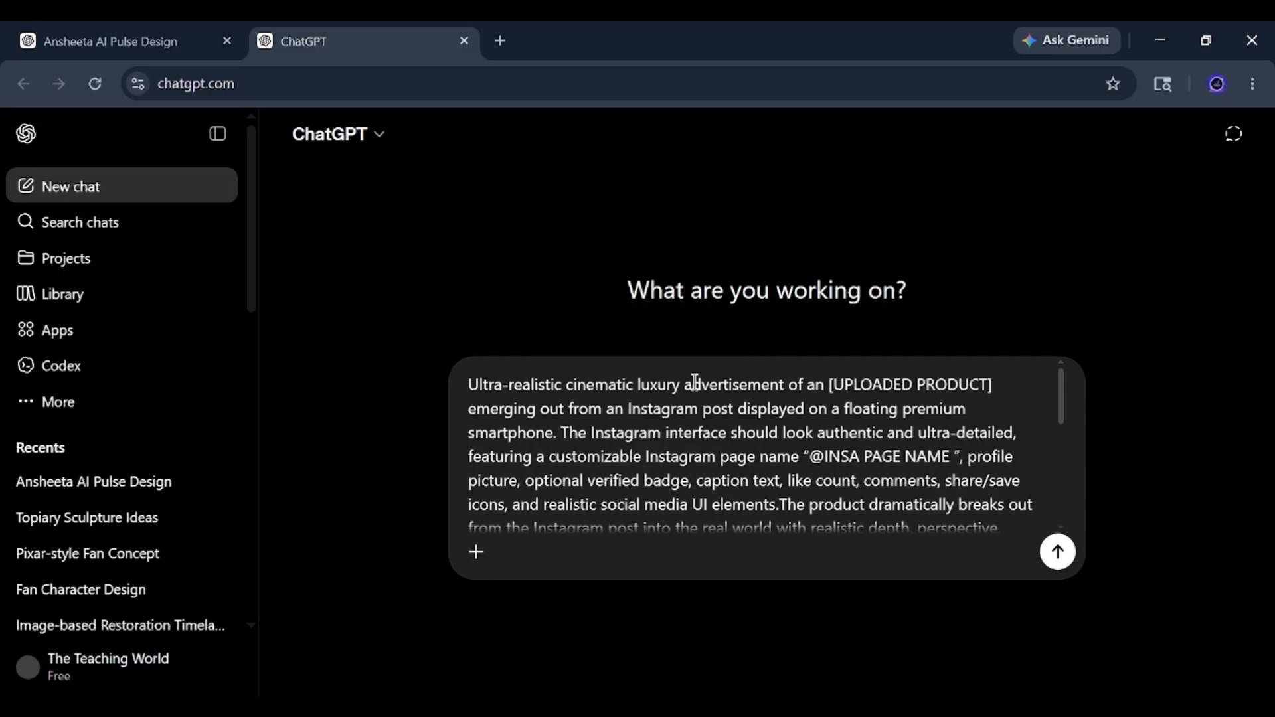
Copy the front side view sneaker image from the "Ansheeta AI Pulse Design" chat and attach it to the new chat's prompt.
click(157, 31)
right_click(607, 312)
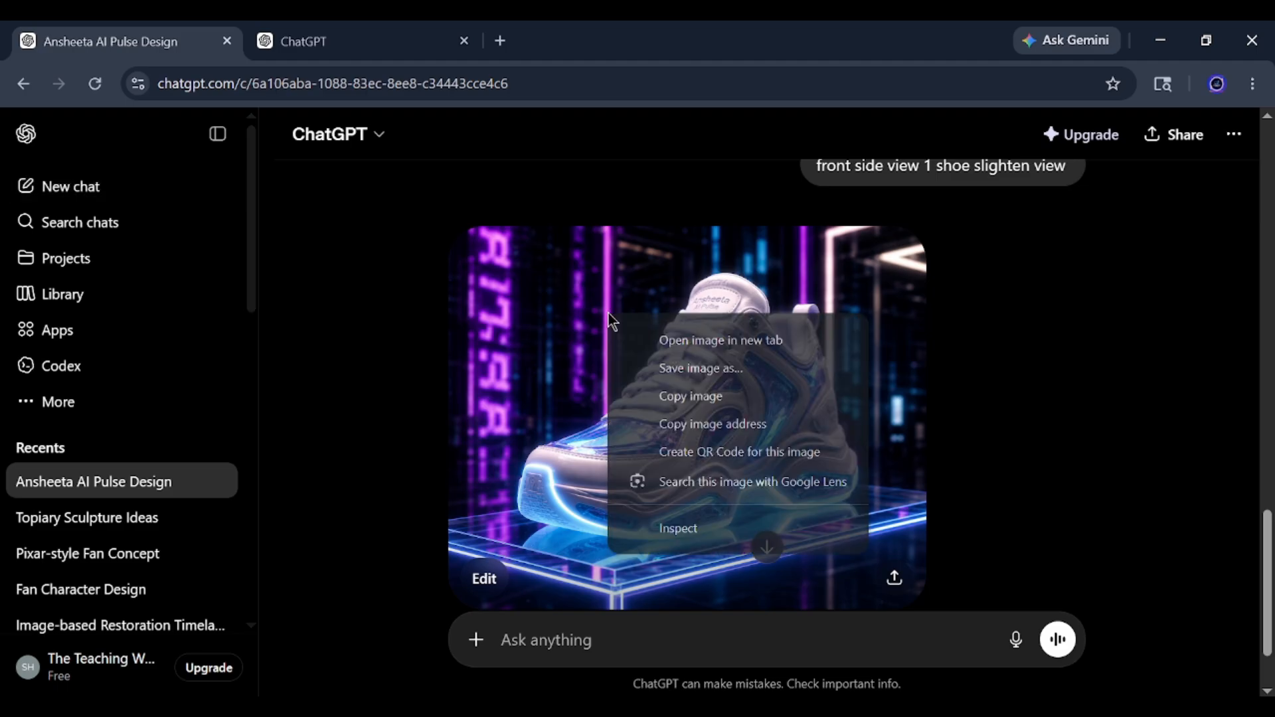
click(700, 399)
click(313, 39)
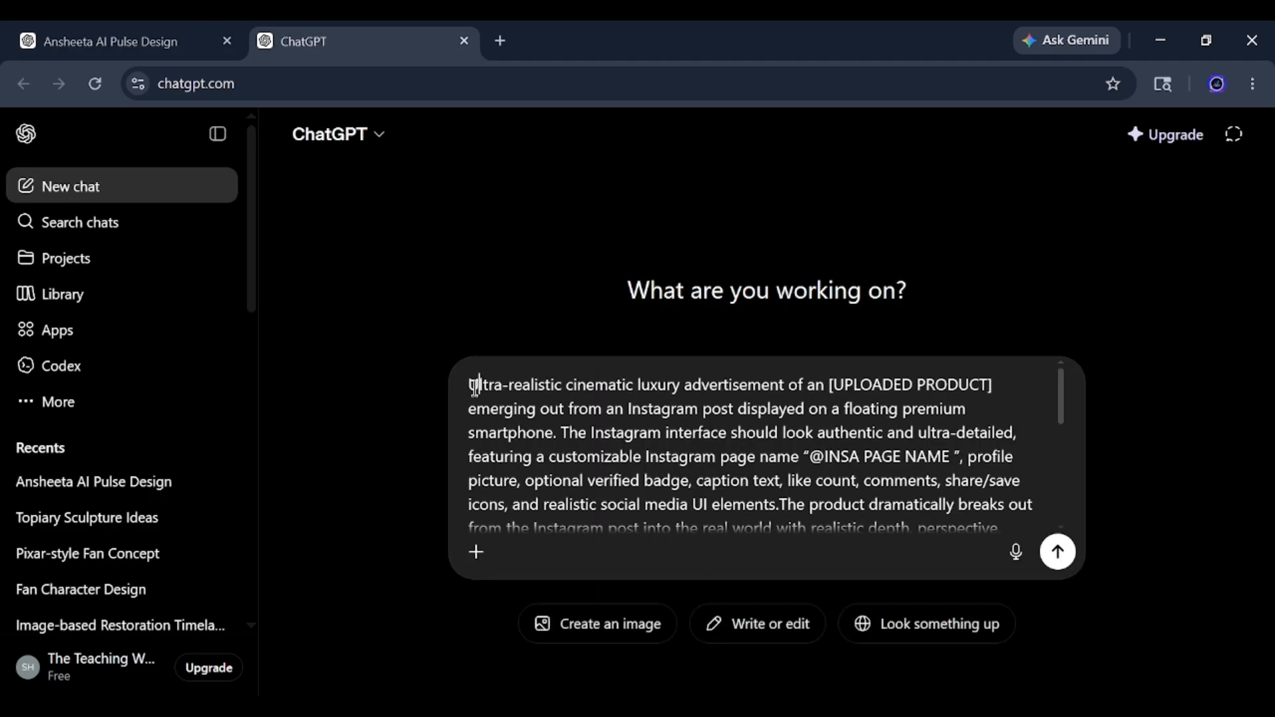
click(477, 394)
key(ctrl+v)
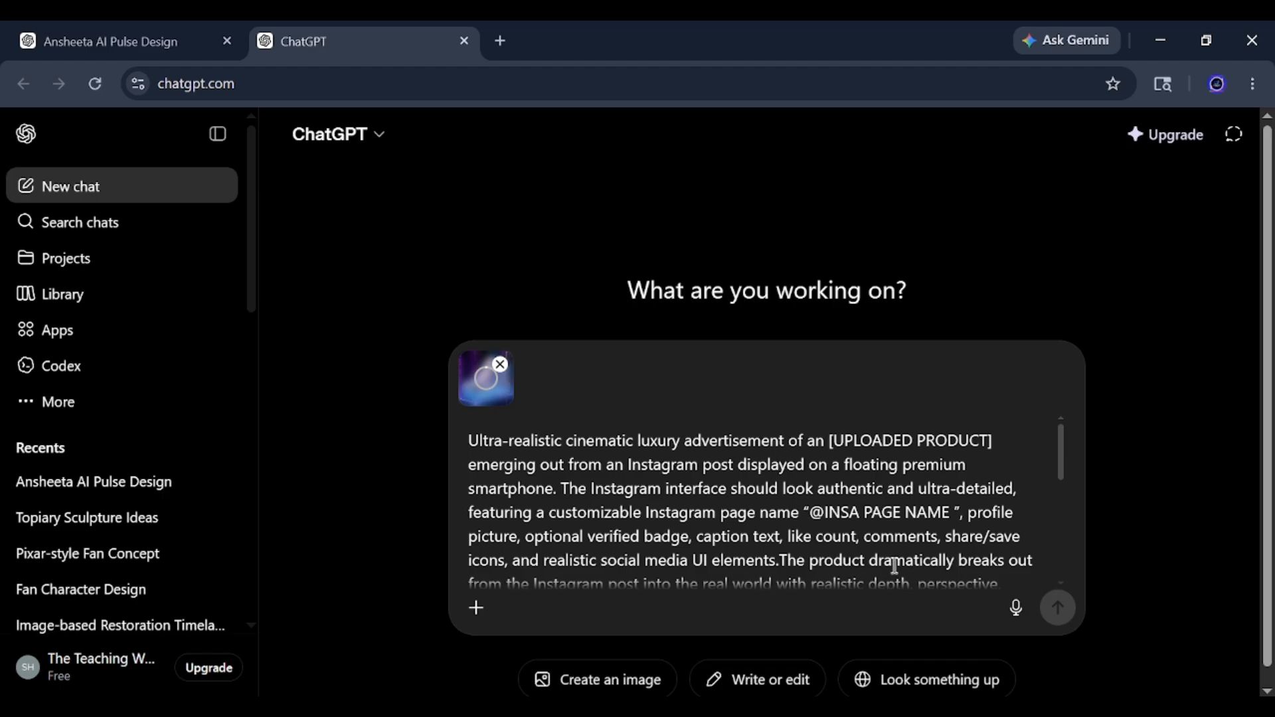
Replace the "INSA PAGE NAME" placeholder with ansheeta_009 and submit the sneaker prompt for image creation with the aspect ratio at Auto.
drag(953, 517, 828, 511)
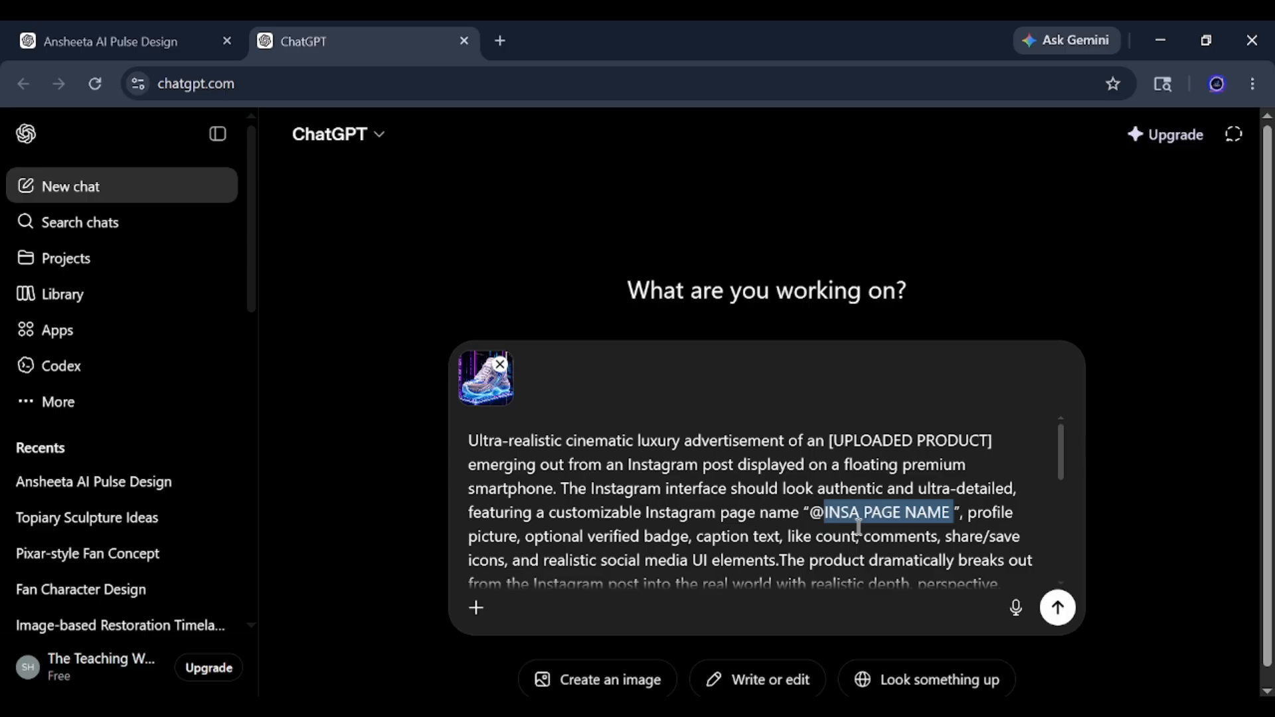
key(BackSpace)
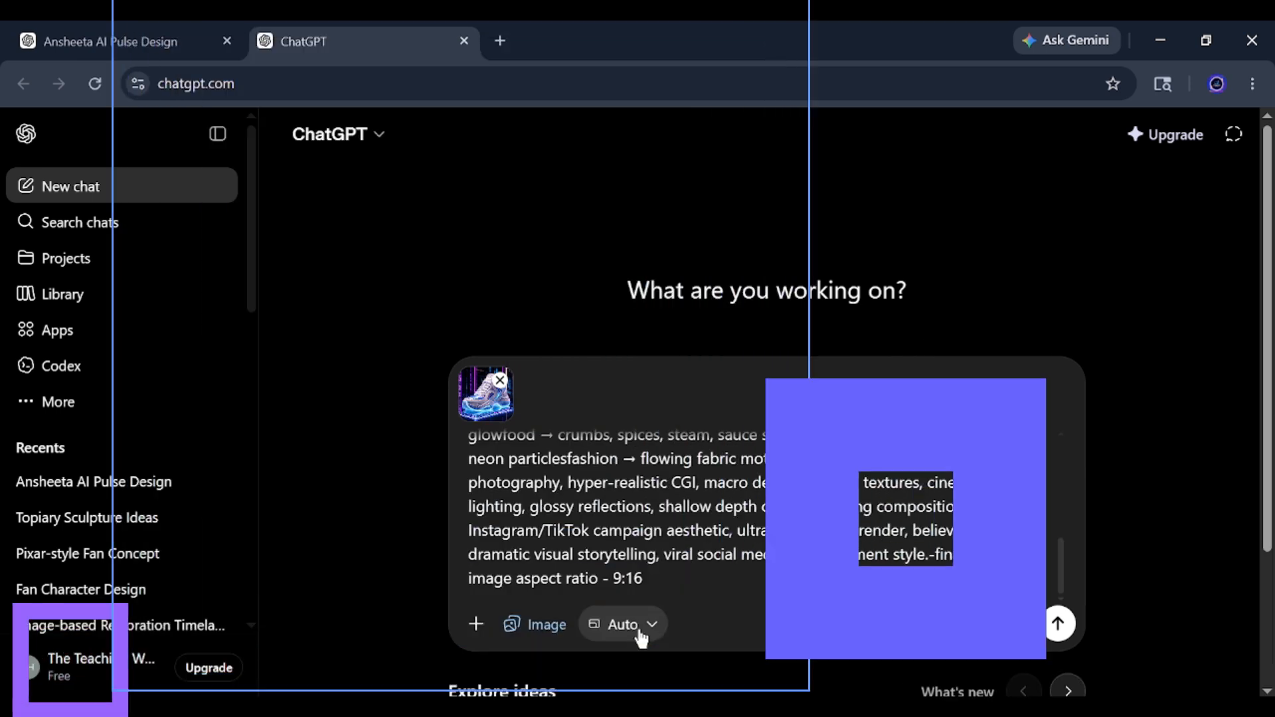
click(636, 628)
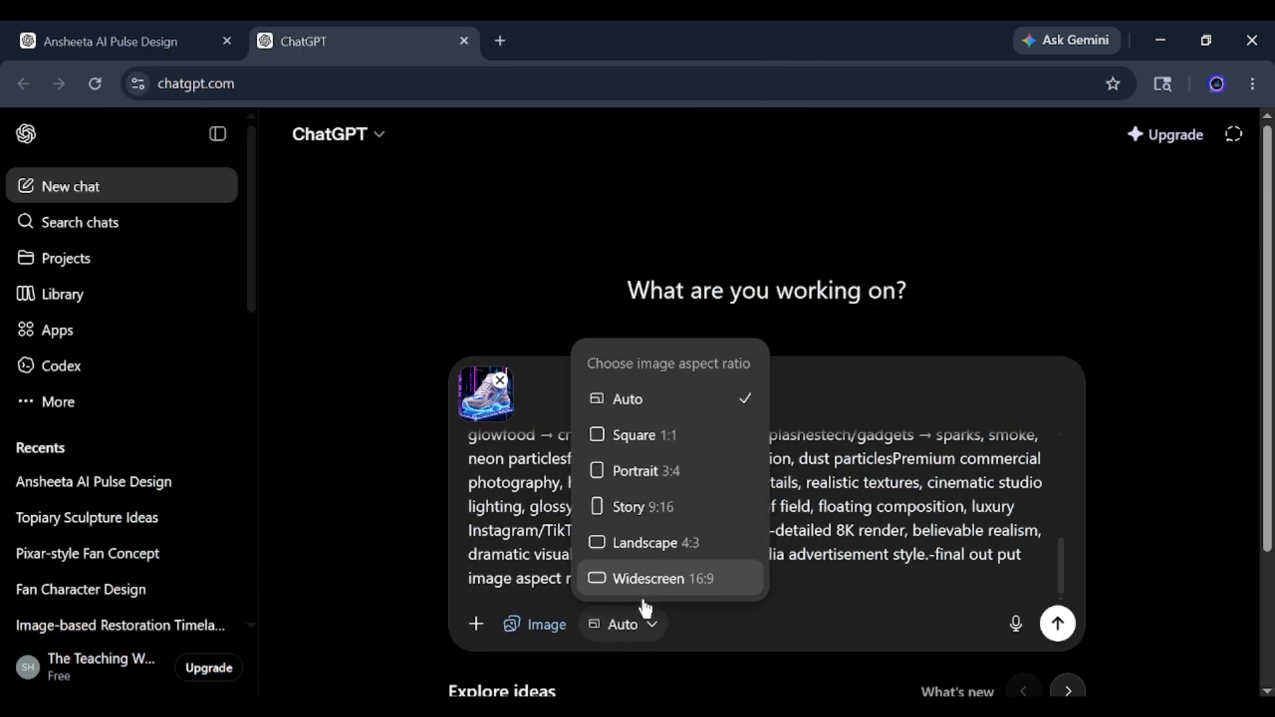
click(783, 610)
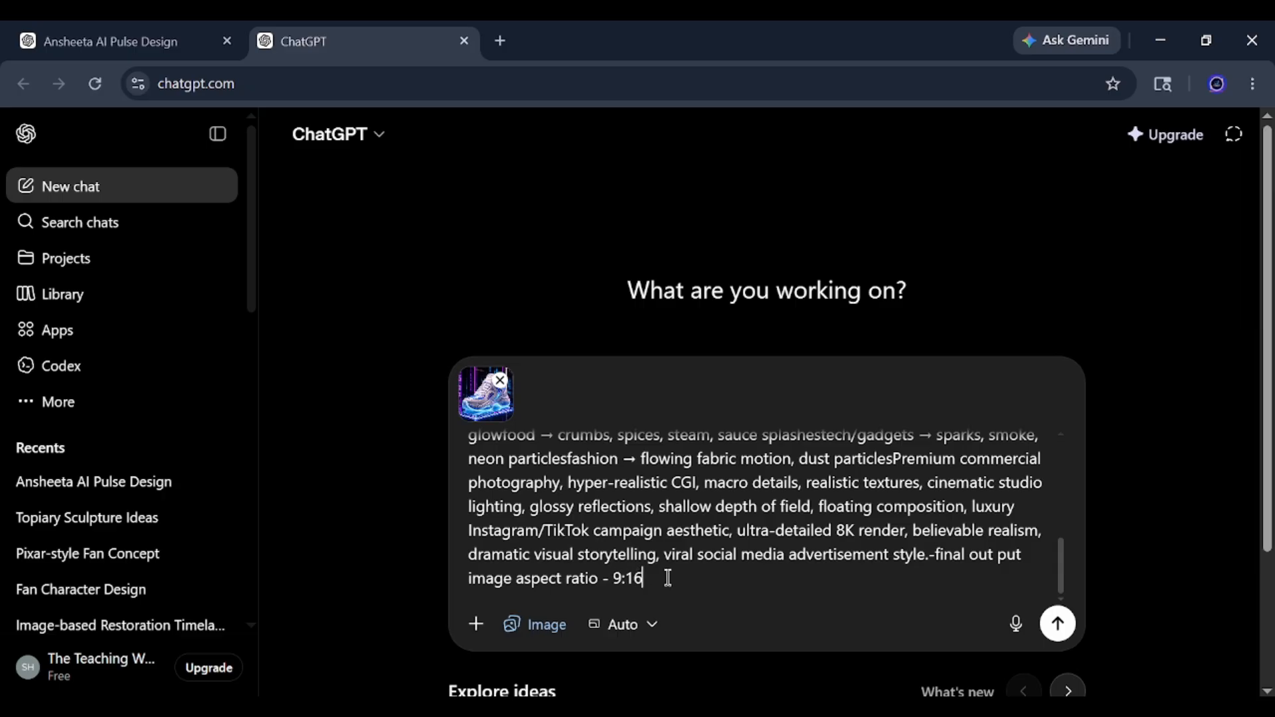
scroll(719, 498, down, 3)
scroll(791, 499, up, 3)
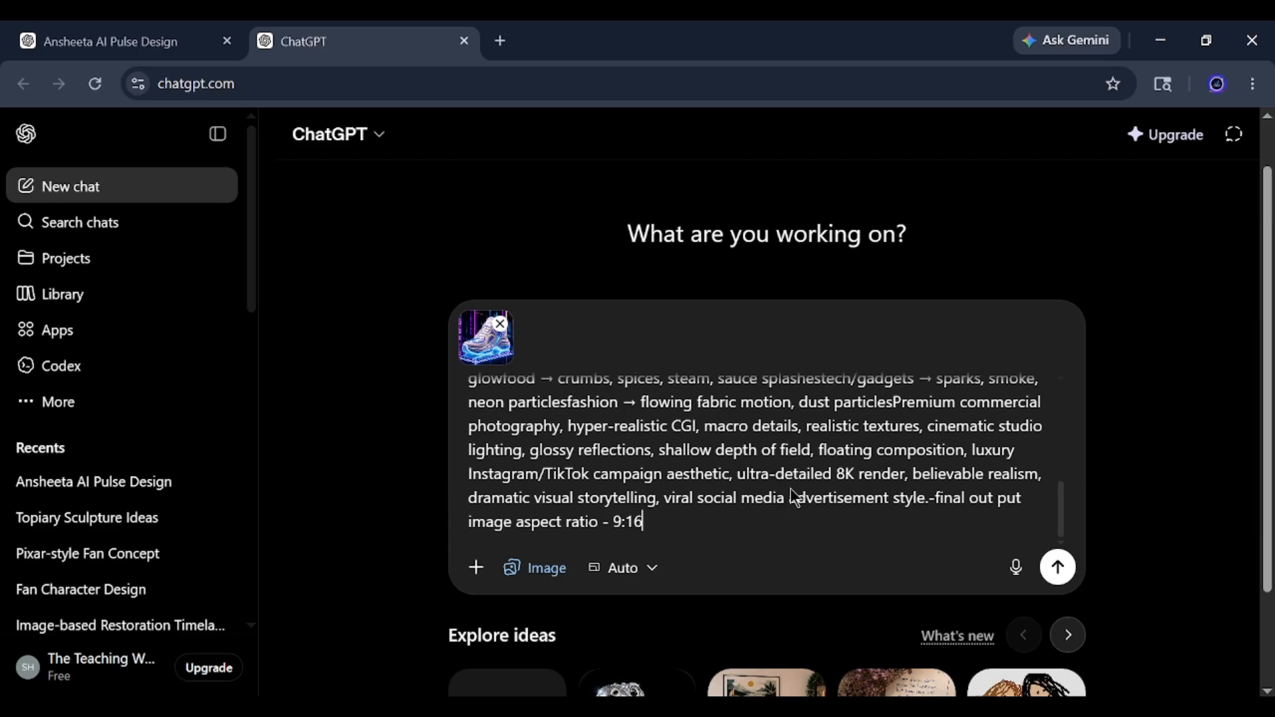
click(1066, 627)
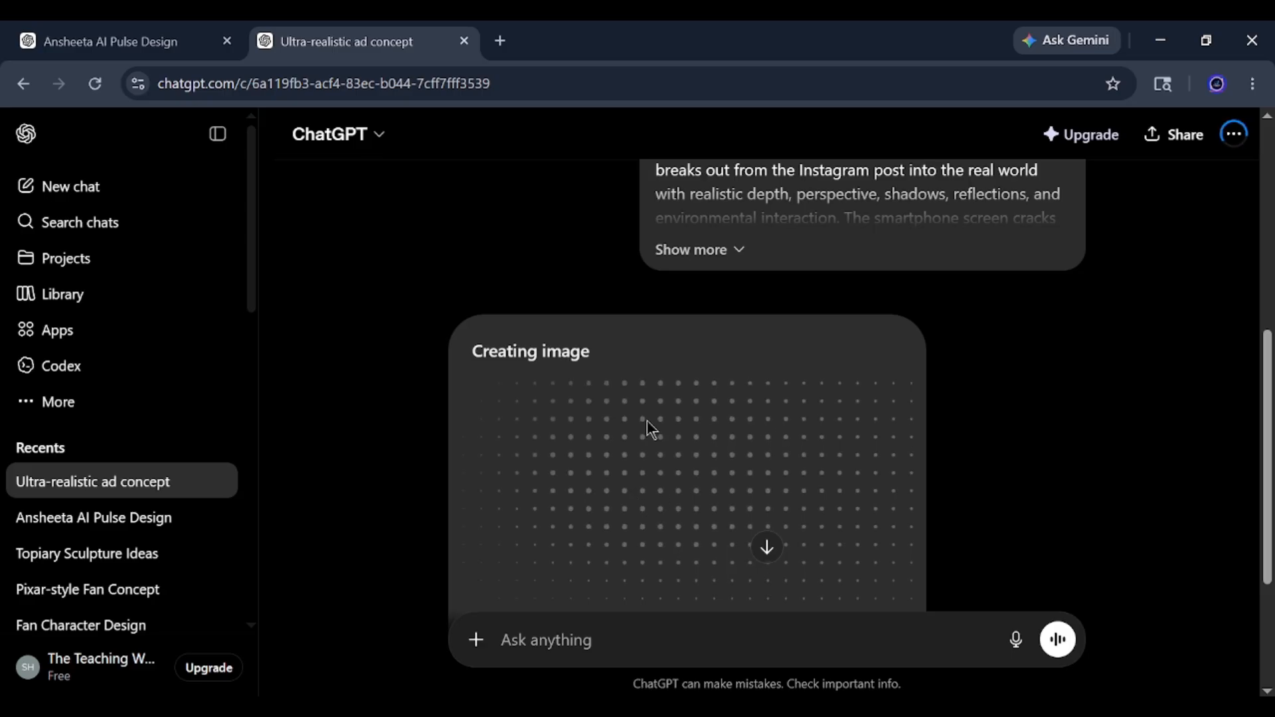
scroll(650, 442, down, 3)
scroll(664, 455, up, 2)
scroll(640, 422, down, 2)
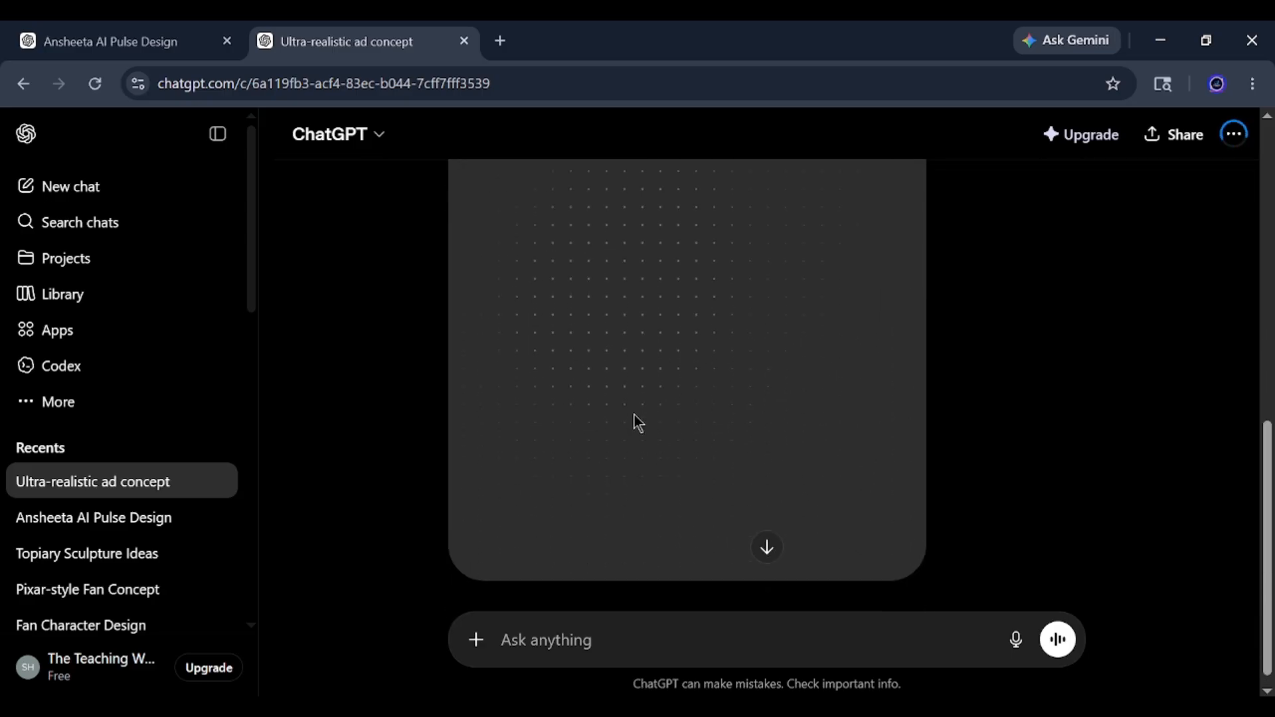
scroll(634, 408, up, 2)
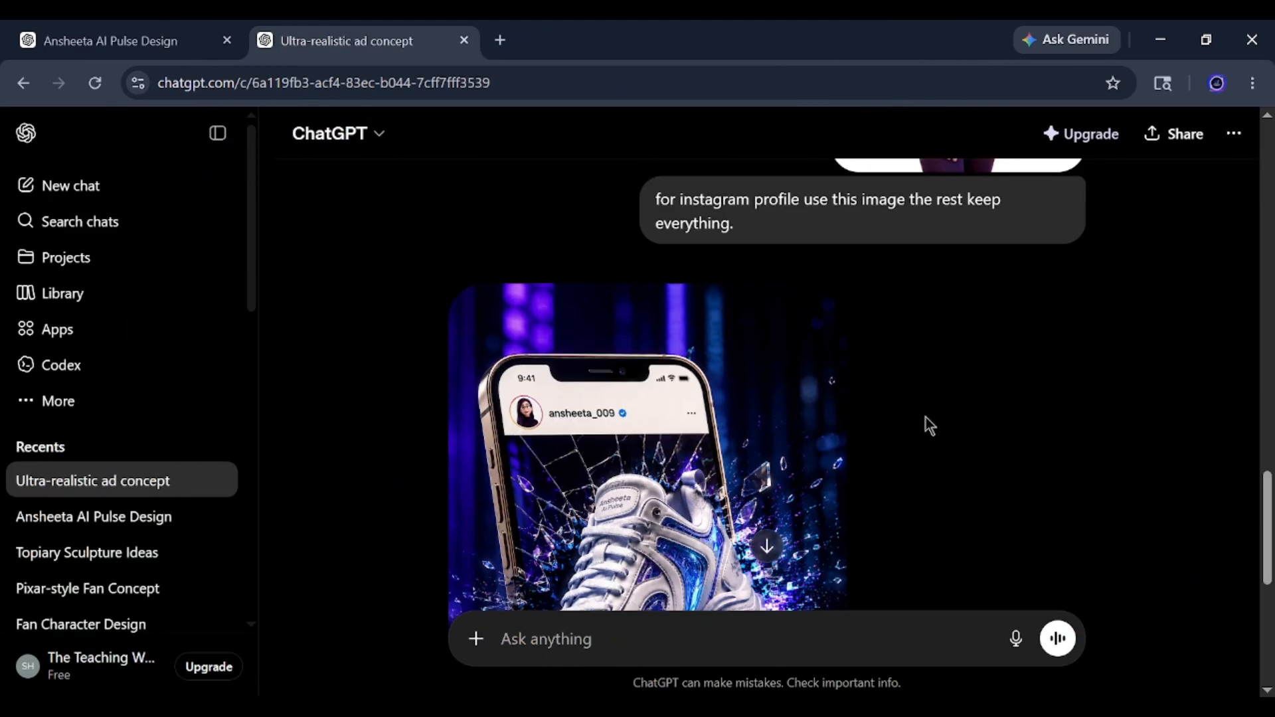
View the first generated screen-breaking sneaker ad enlarged, checking its Instagram profile picture, and return to the chat.
scroll(661, 379, up, 10)
scroll(663, 382, down, 5)
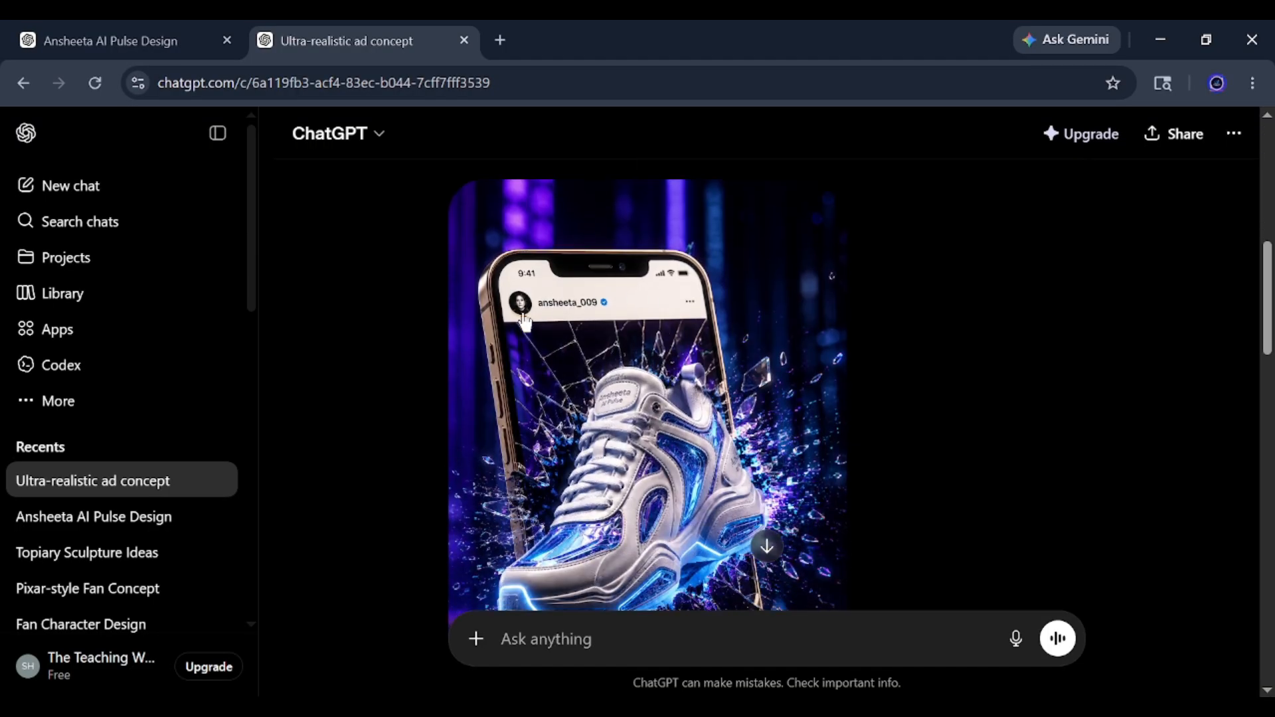
click(527, 298)
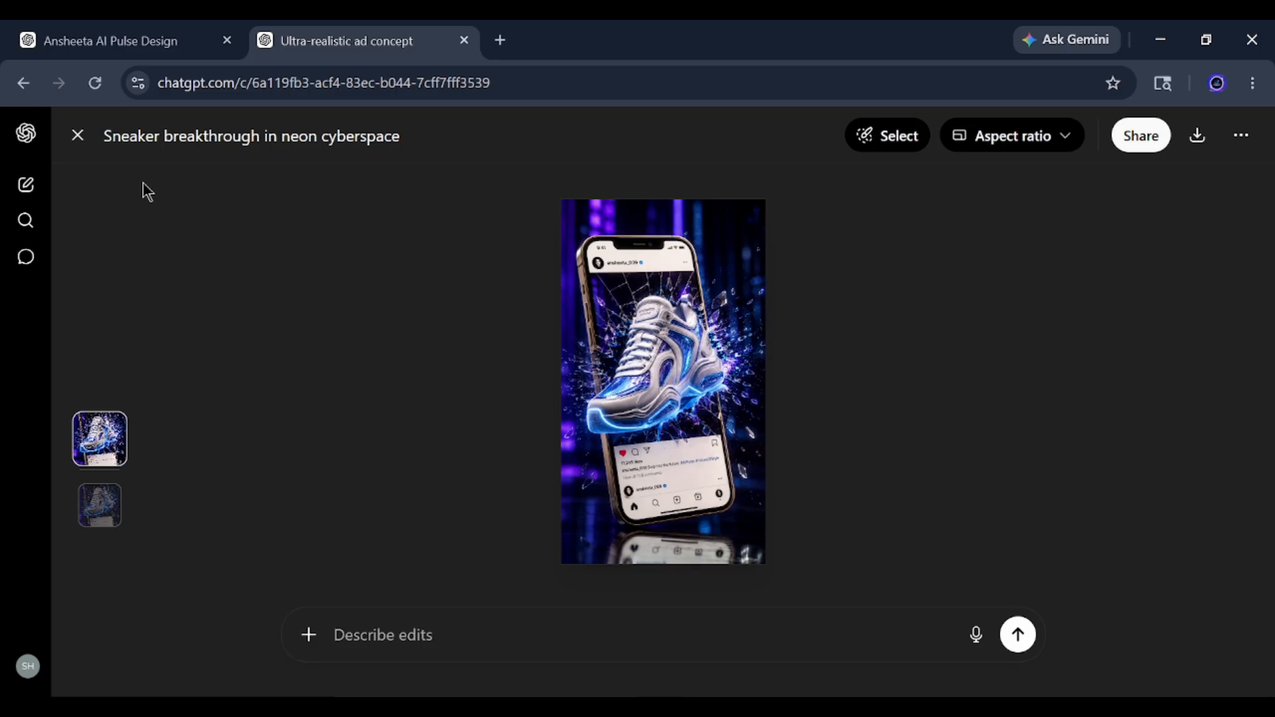
click(75, 148)
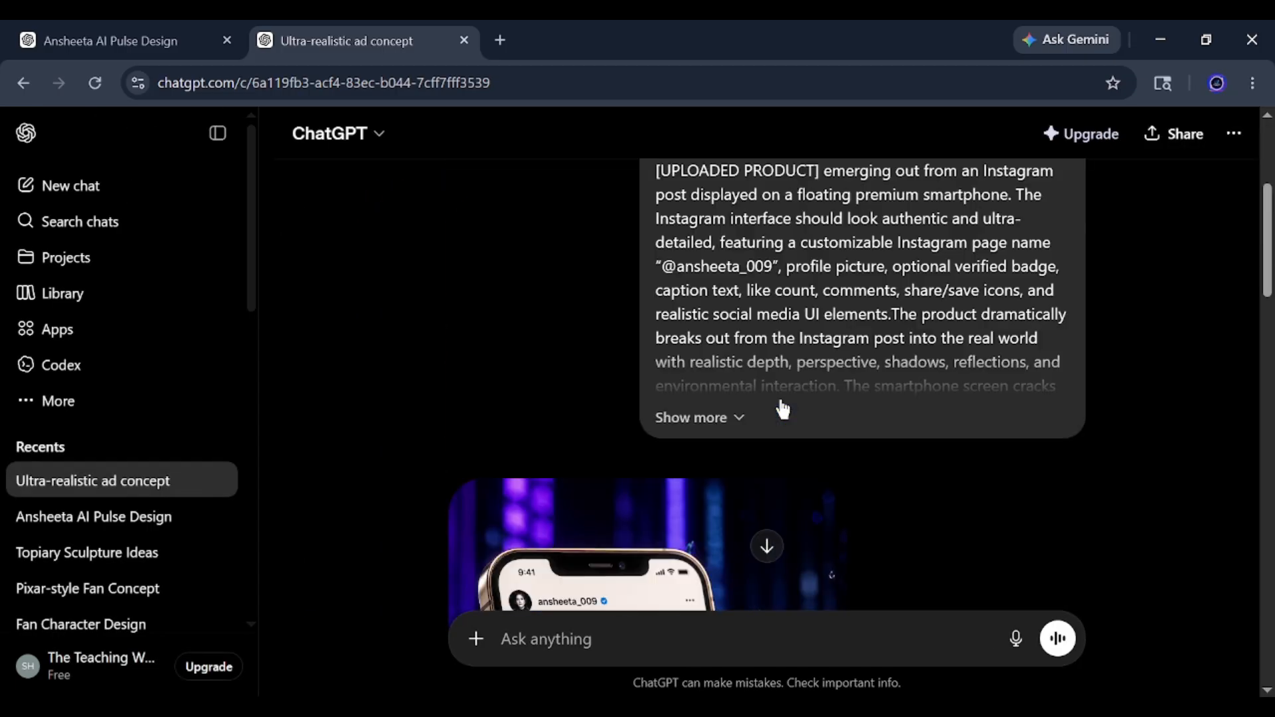
Review the "for instagram profile use this image the rest keep everything" request and view its revised ad image enlarged.
scroll(784, 409, down, 8)
scroll(783, 408, up, 1)
scroll(784, 409, down, 1)
scroll(784, 408, up, 2)
scroll(764, 411, down, 5)
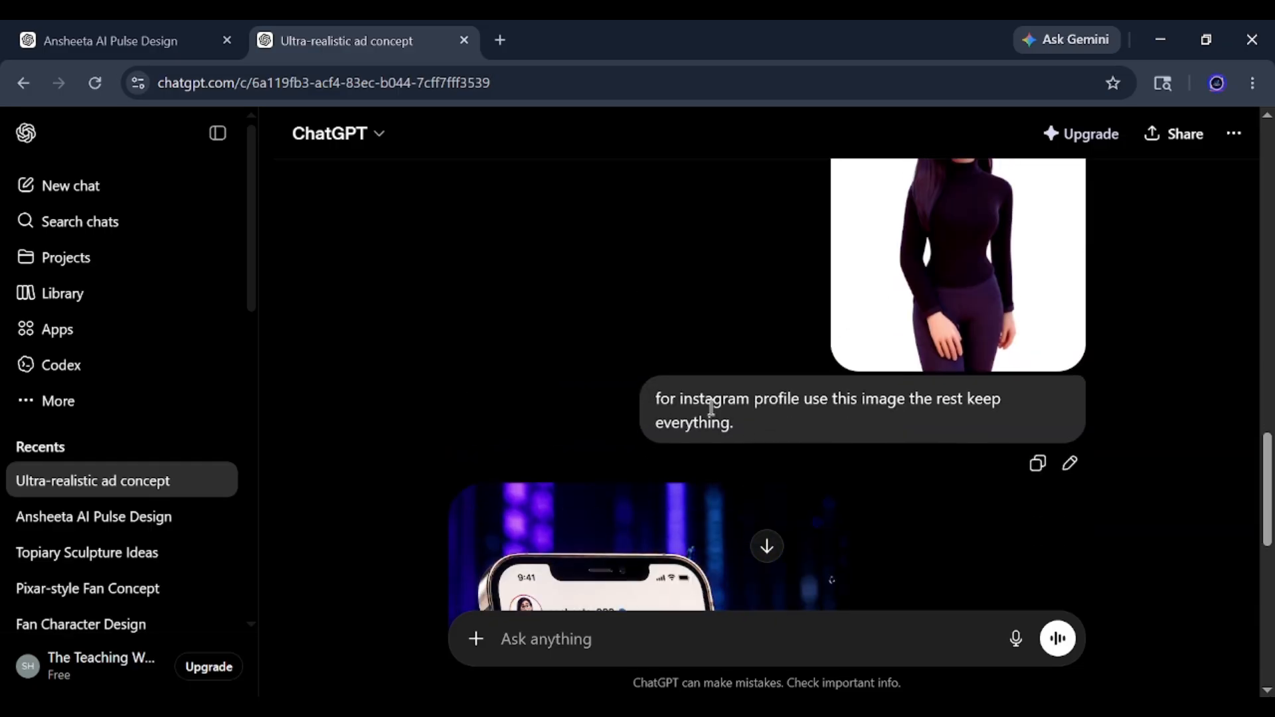
scroll(795, 390, up, 1)
scroll(794, 392, up, 5)
scroll(969, 407, down, 6)
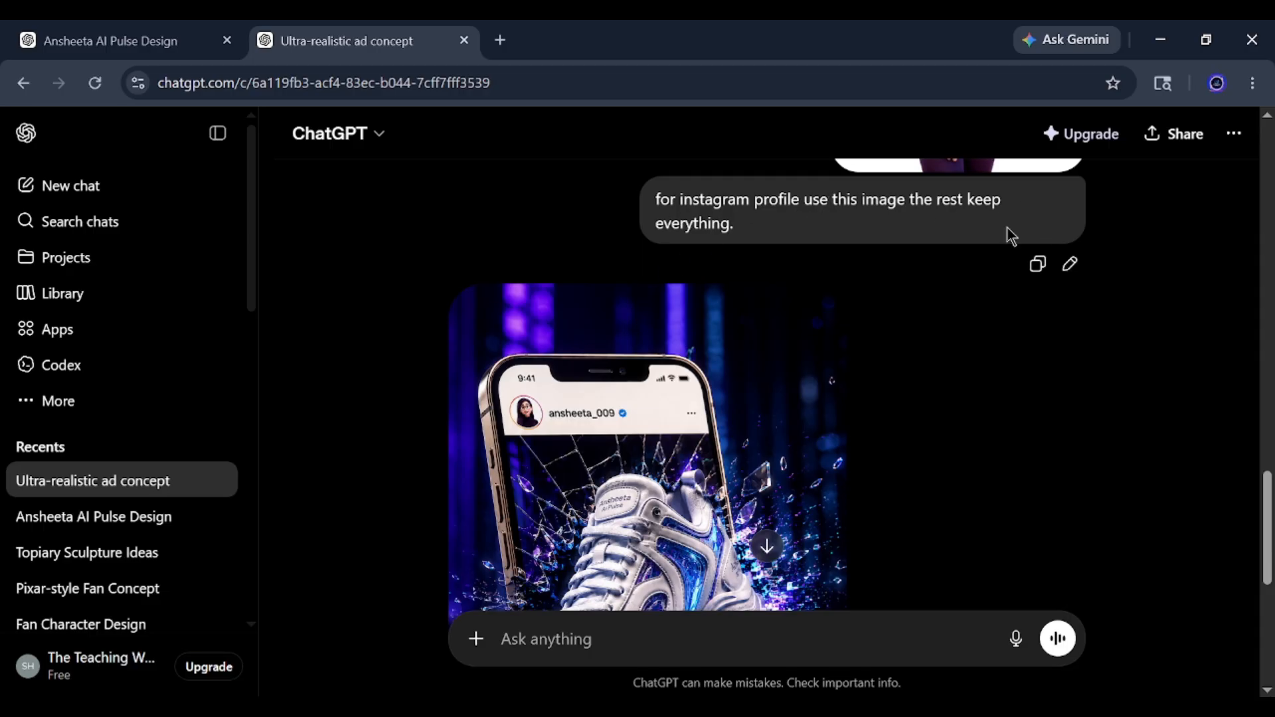
scroll(764, 266, down, 6)
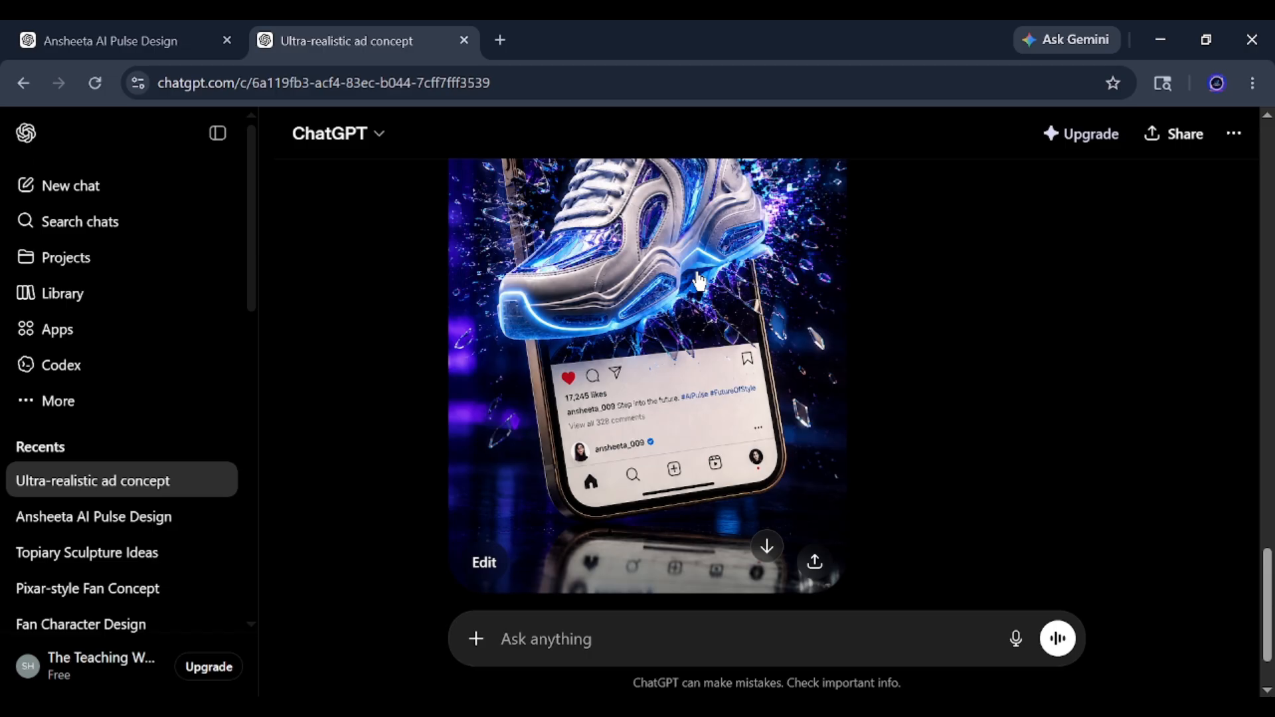
click(698, 280)
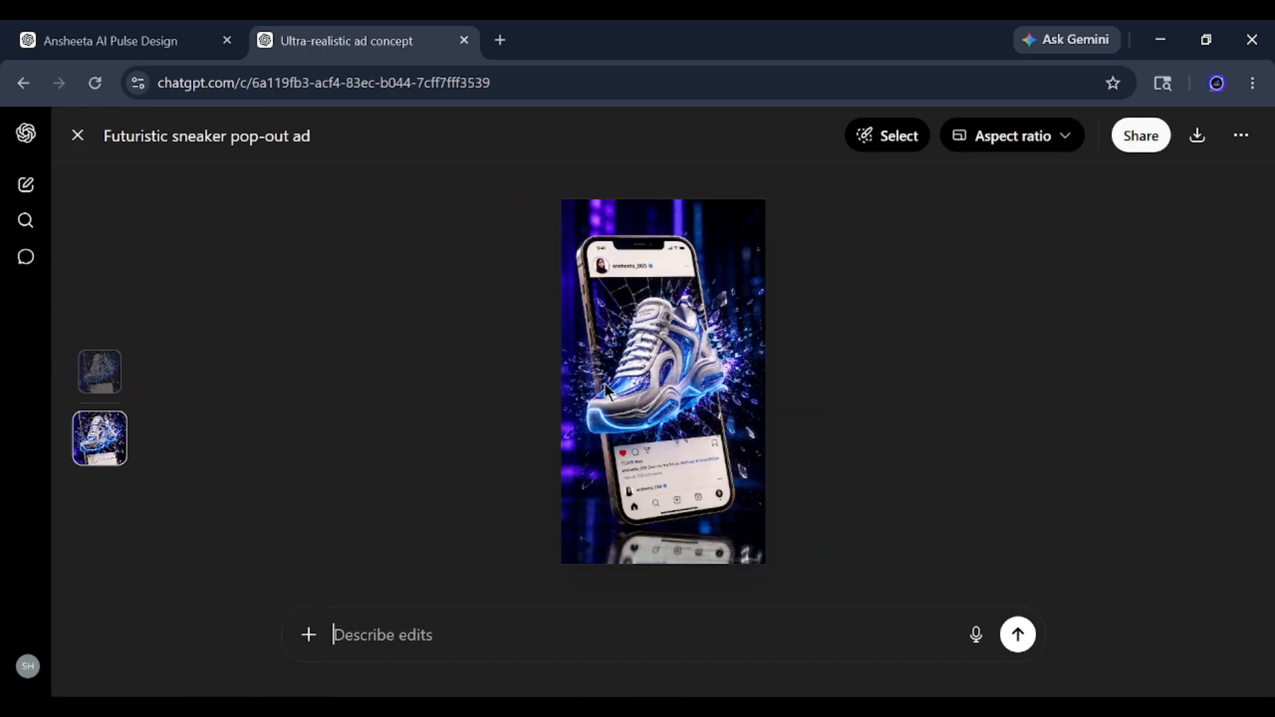
click(74, 135)
Copy the revised sneaker ad image and paste it into PixVerse as the source image of a new video.
scroll(662, 299, down, 3)
right_click(644, 263)
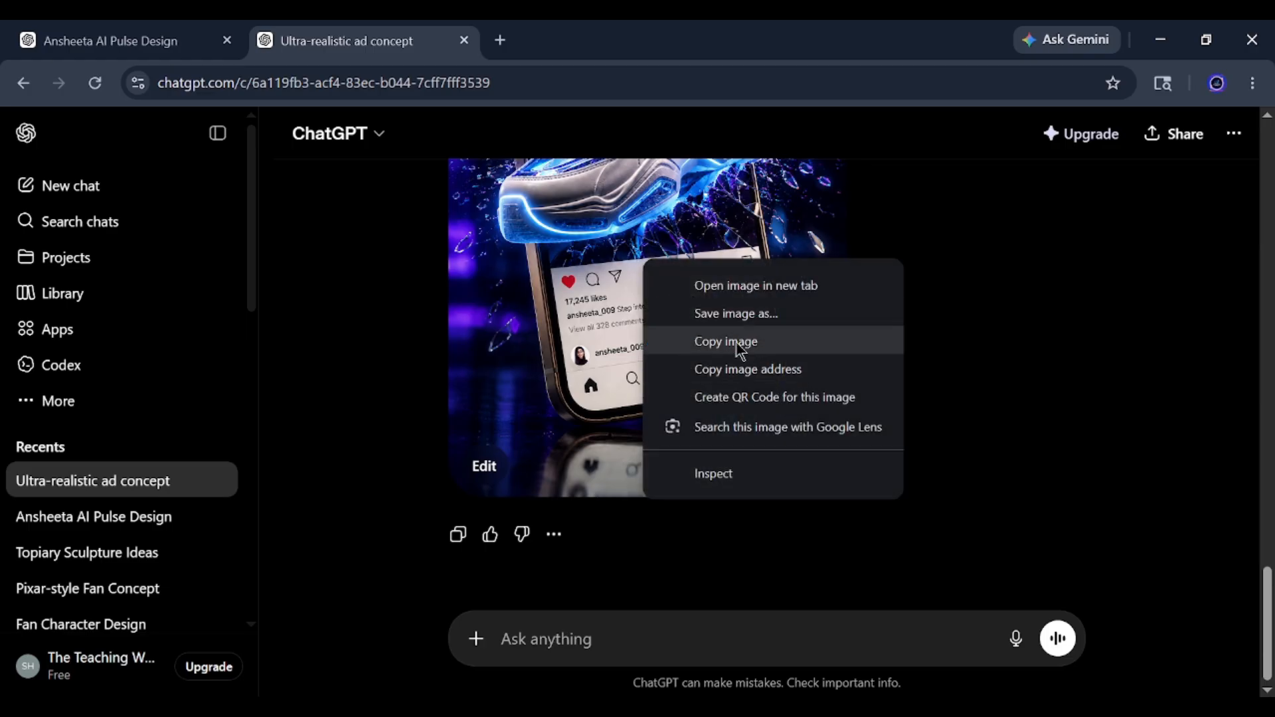
click(726, 342)
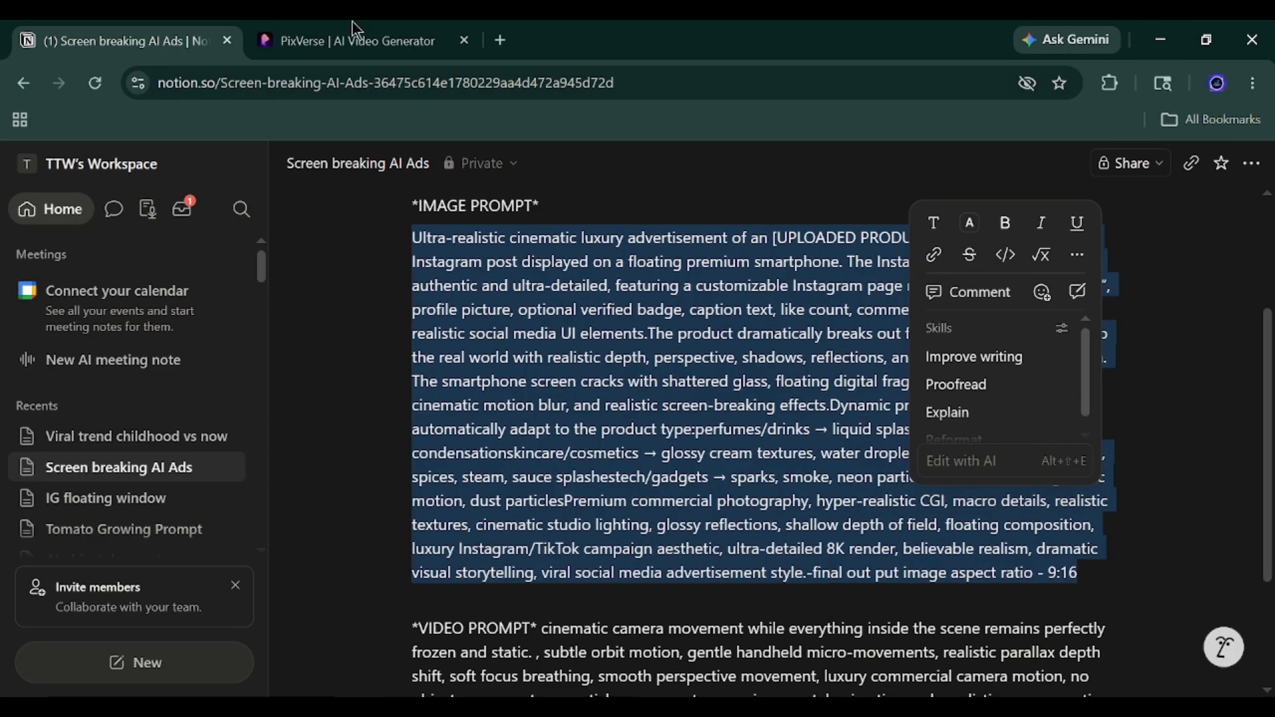
click(373, 36)
right_click(336, 571)
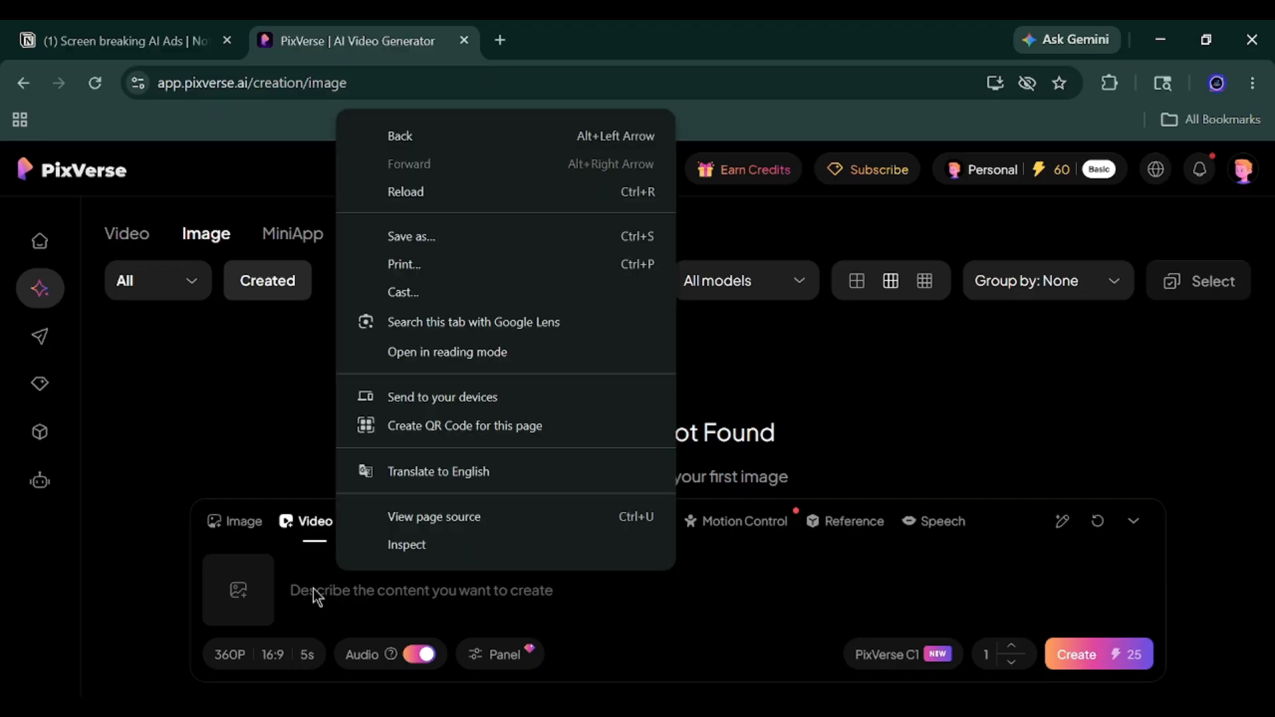
right_click(315, 592)
click(344, 362)
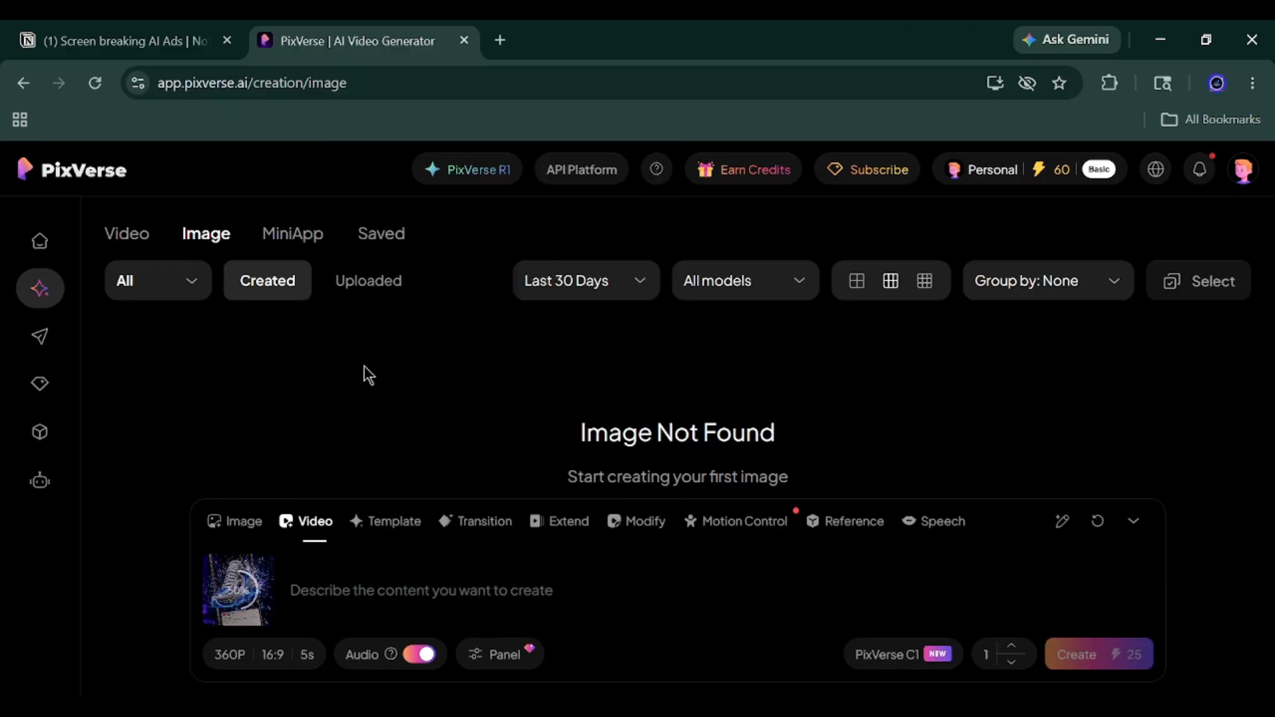
Copy the video prompt text from the Notion page "Screen breaking AI Ads" and paste it into the PixVerse video prompt.
click(104, 32)
scroll(552, 415, down, 3)
click(551, 548)
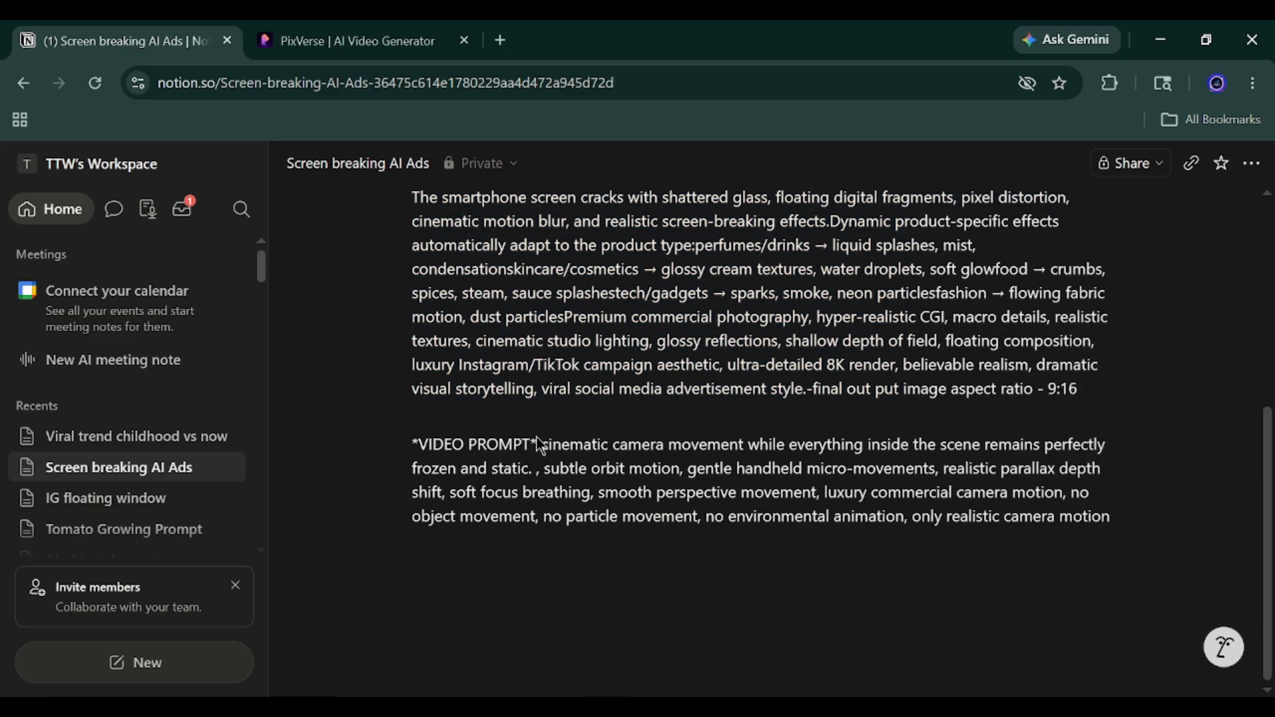
drag(544, 444, 1114, 520)
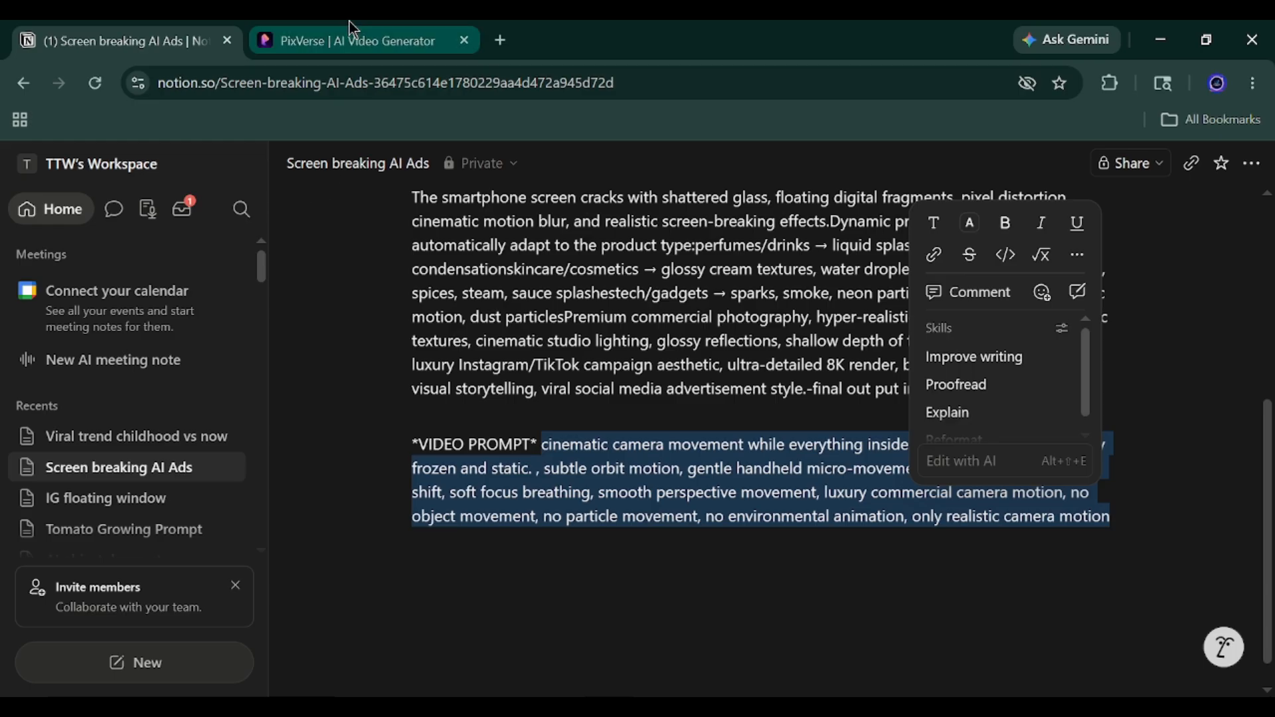
click(352, 42)
key(ctrl+v)
Generate the 360P, 5s video with the PixVerse C1 model and audio on, and open the result to watch it.
click(136, 237)
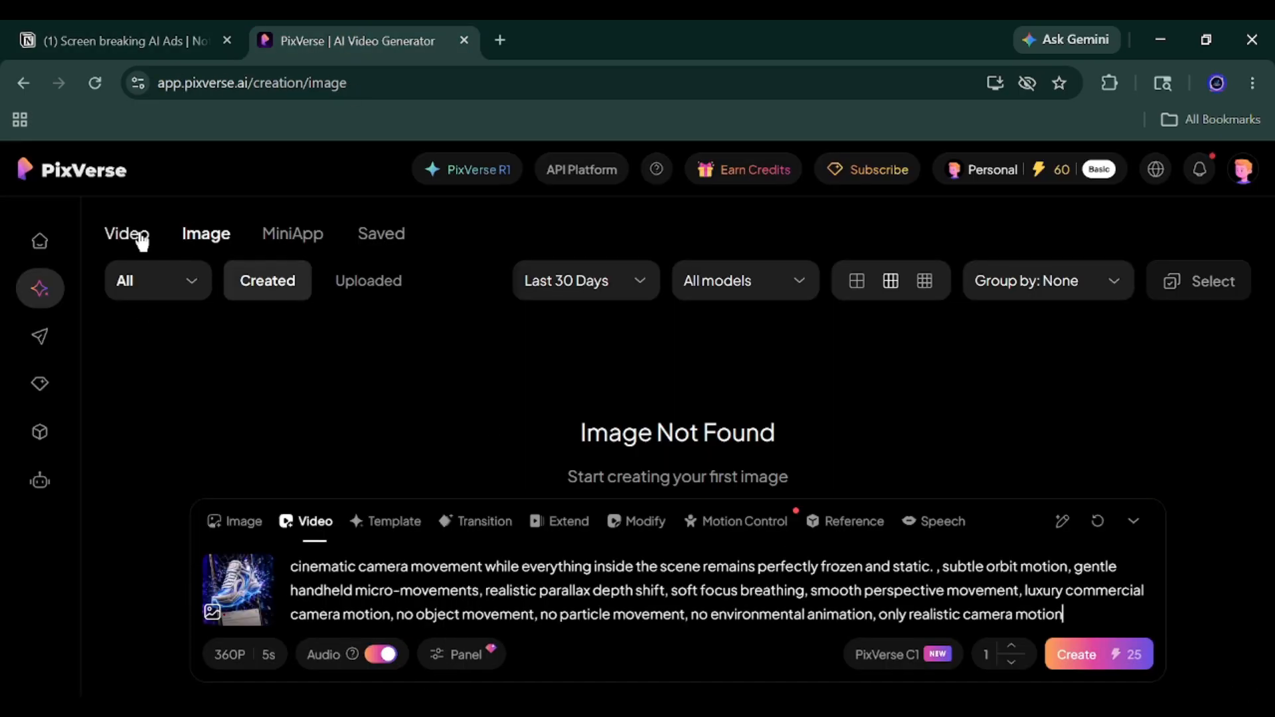
click(1143, 655)
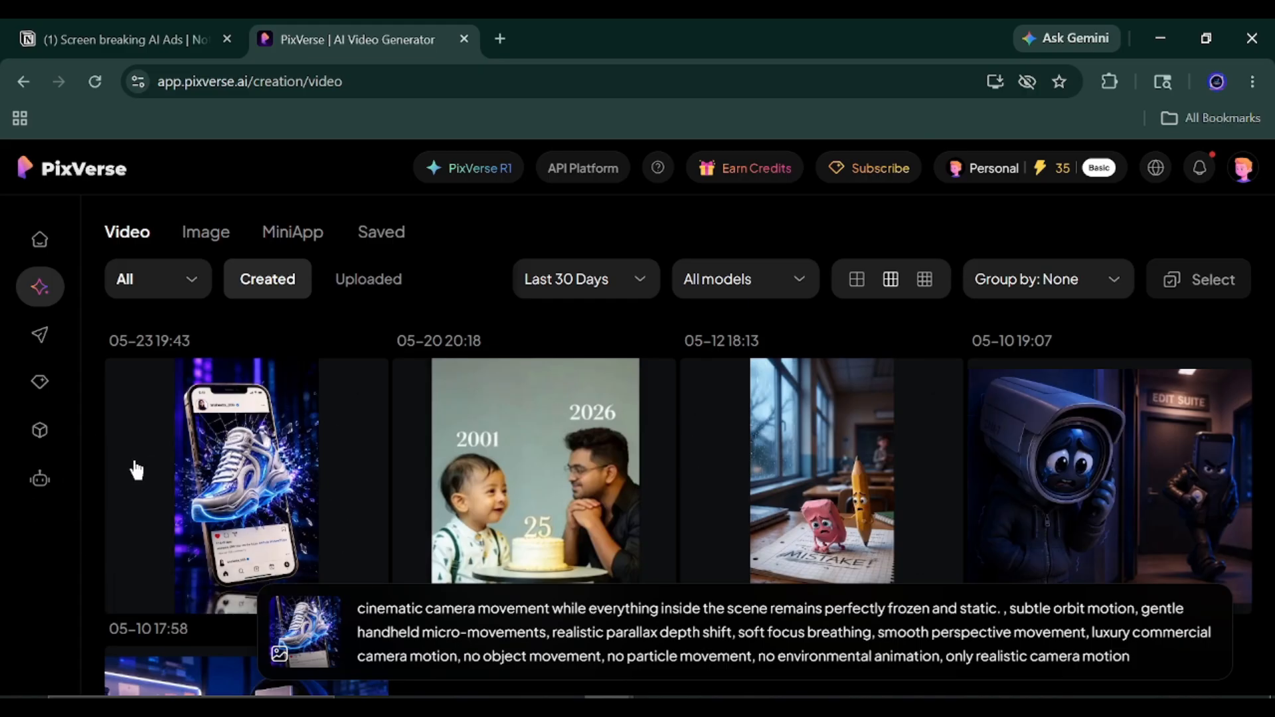
click(166, 464)
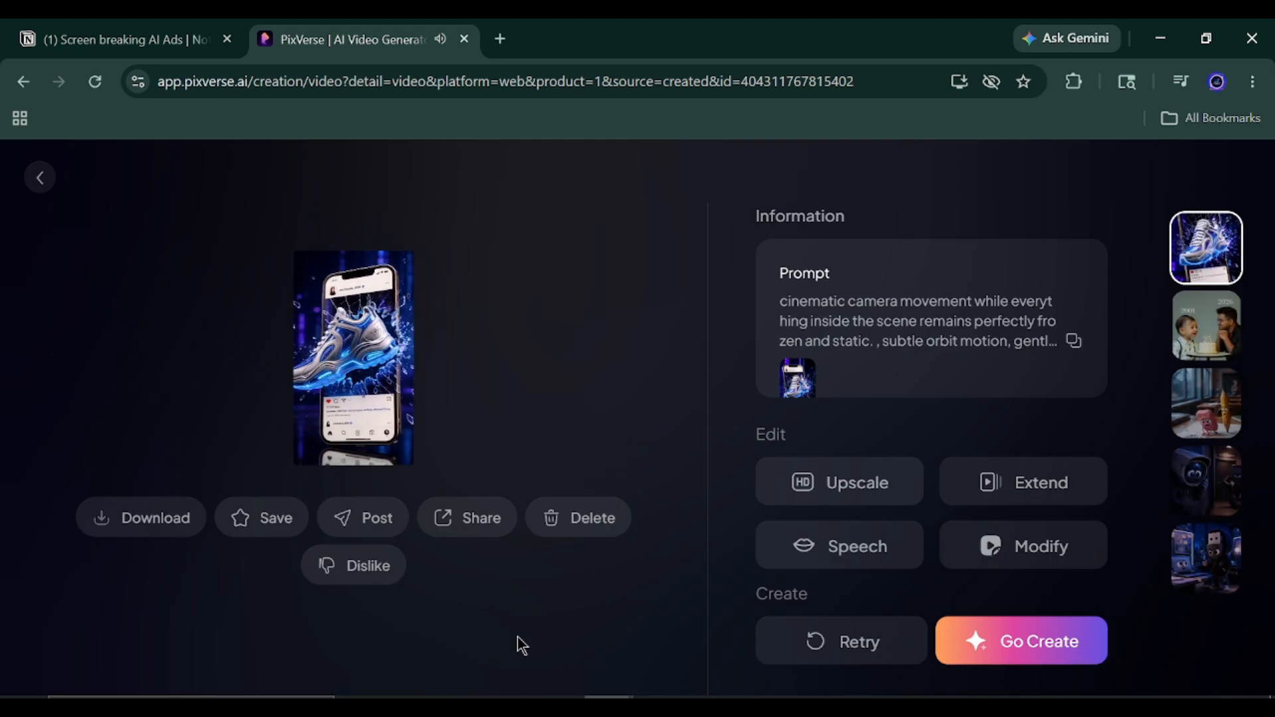
mouse_move(351, 362)
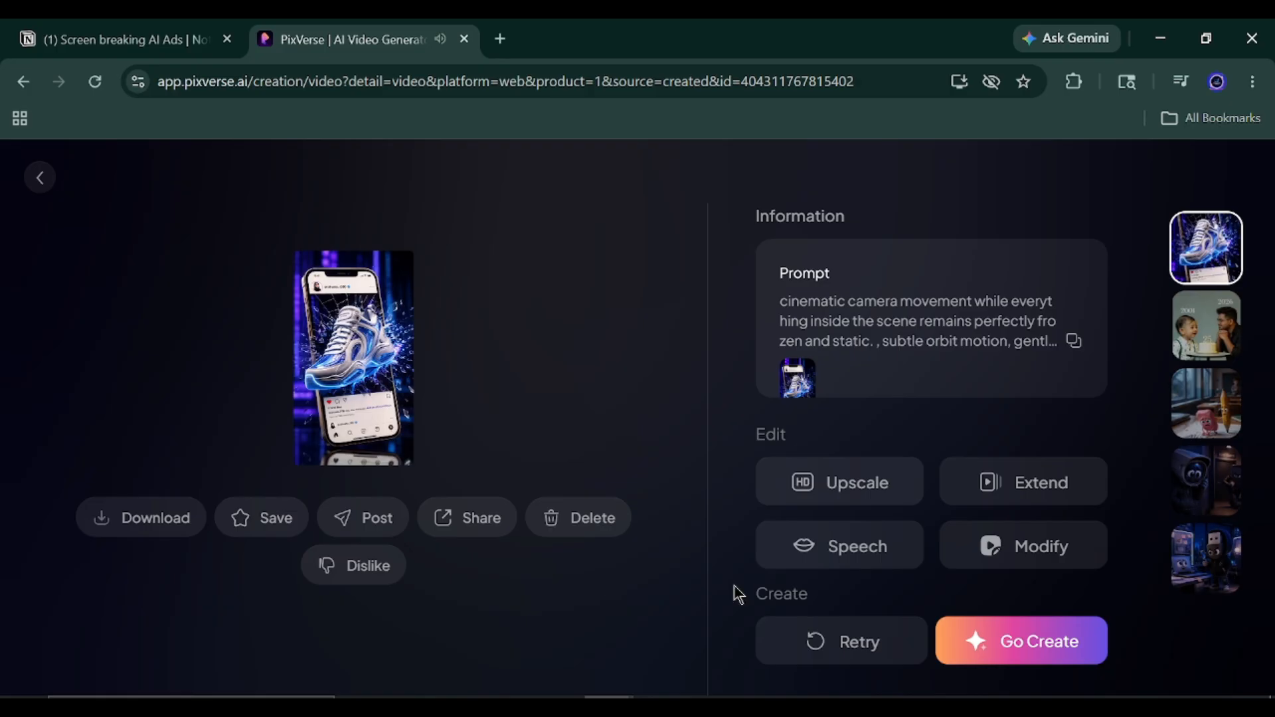
Retry the generation with the same image and prompt, watch the new video and return to the video gallery.
click(876, 646)
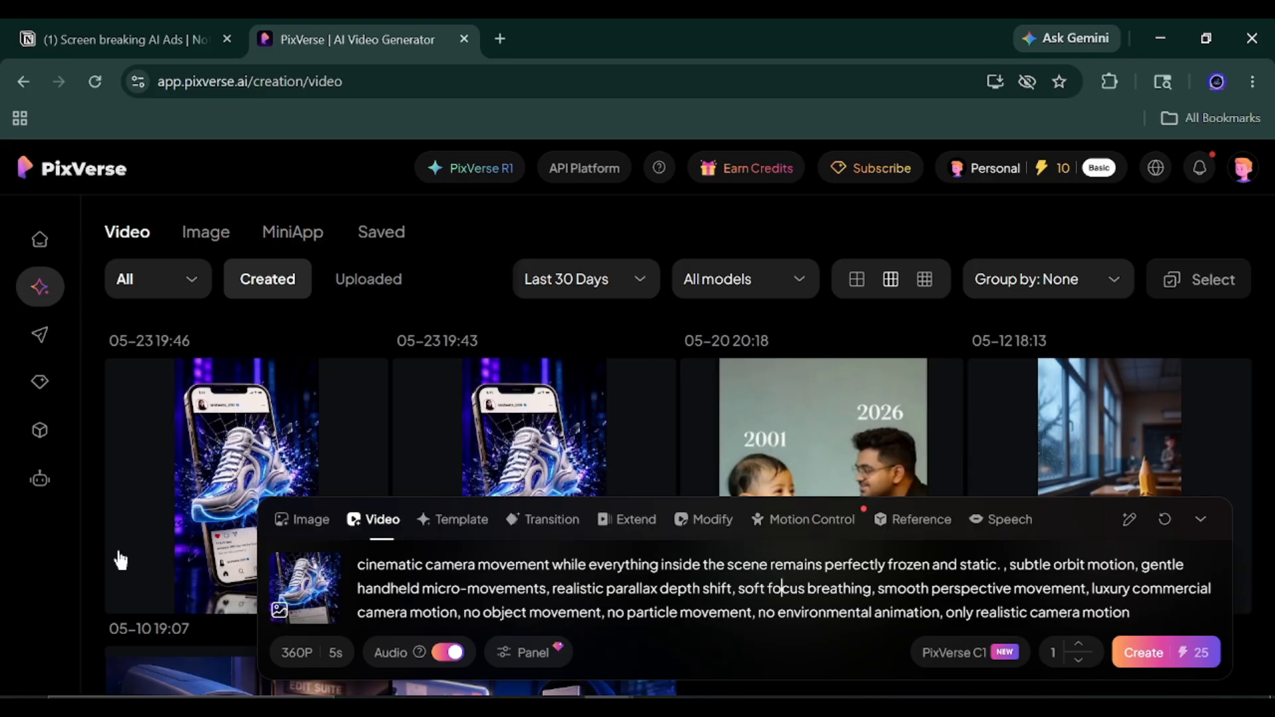
click(202, 473)
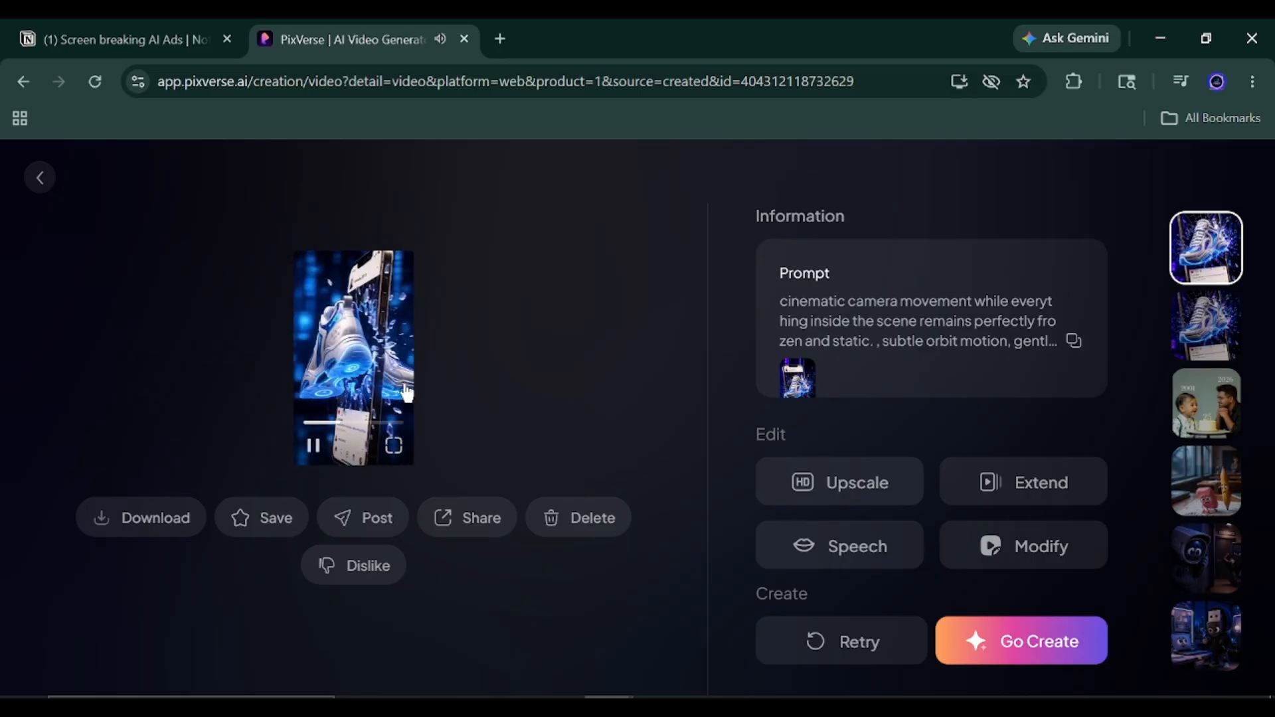
click(40, 180)
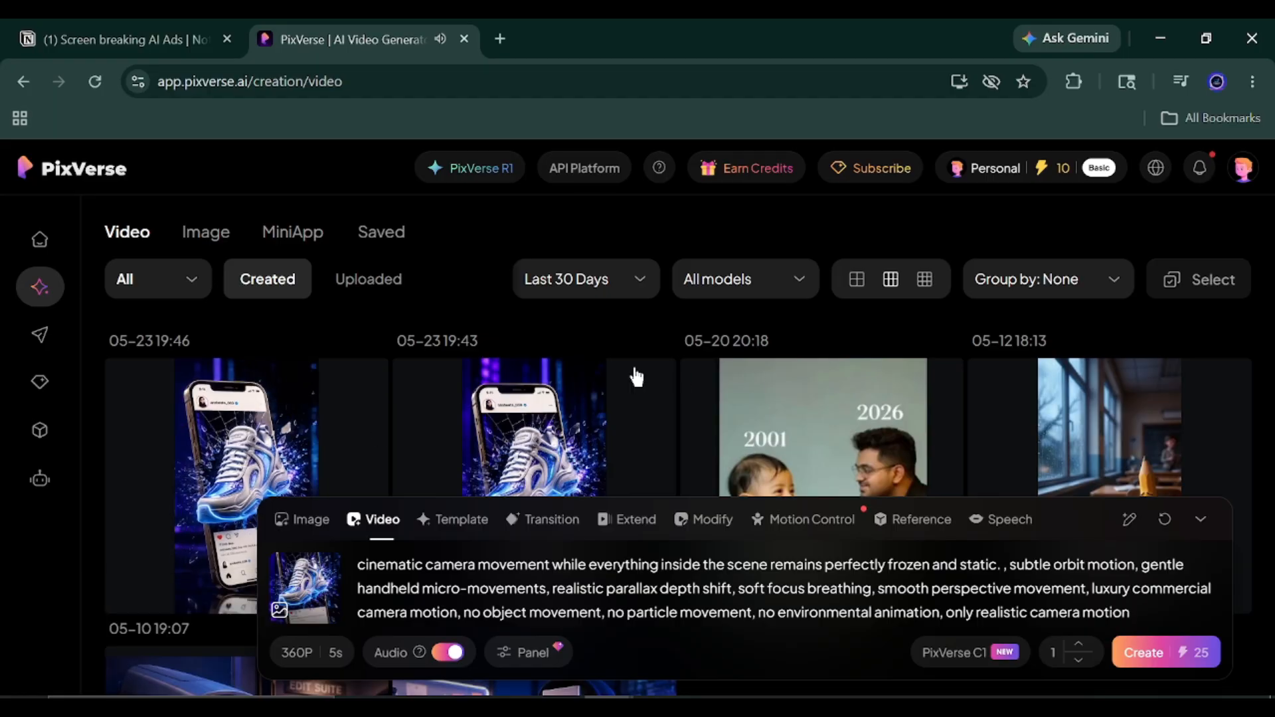
Delete the retried sneaker video, dated 05-23 19:46, from the created videos.
scroll(16, 451, down, 2)
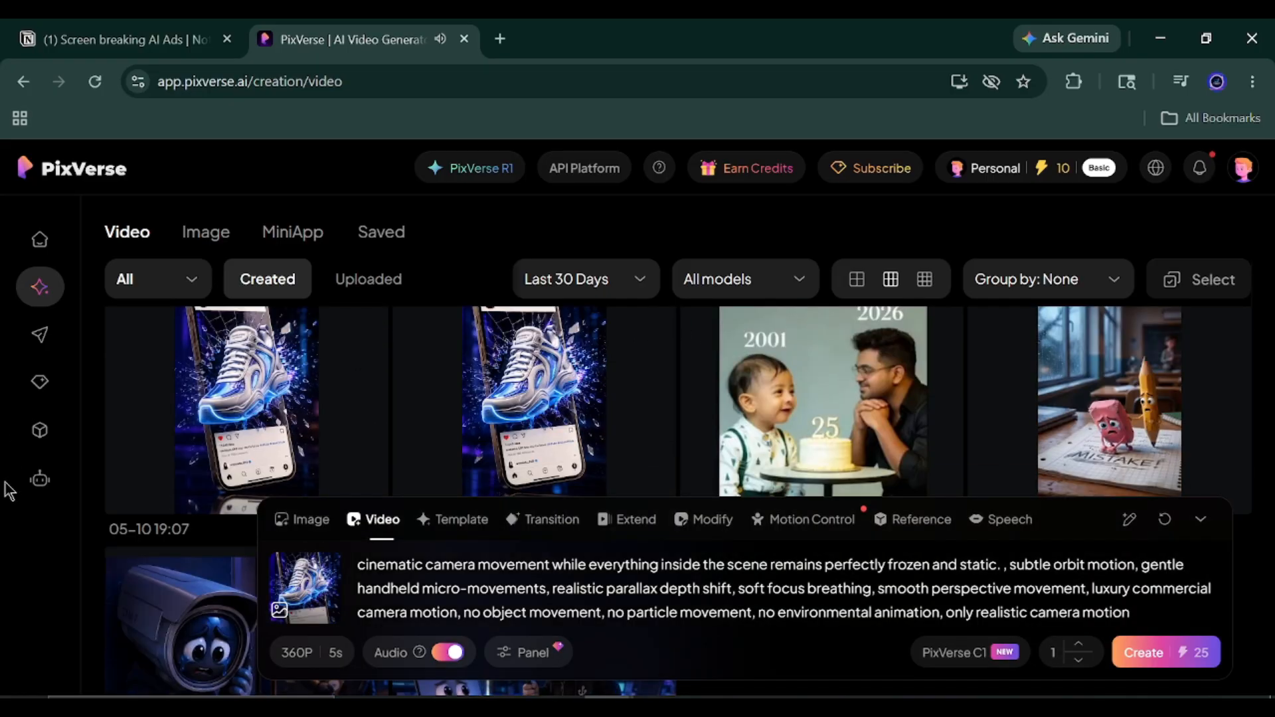
scroll(278, 443, down, 2)
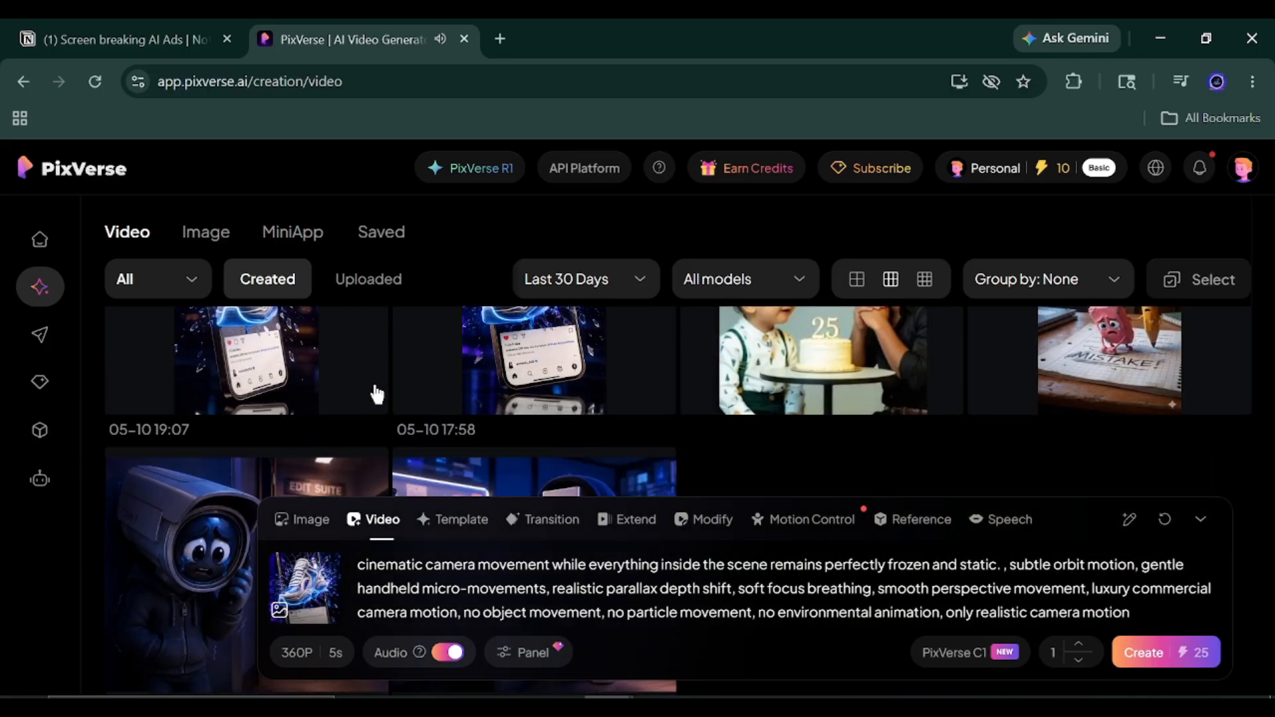
click(365, 392)
click(369, 342)
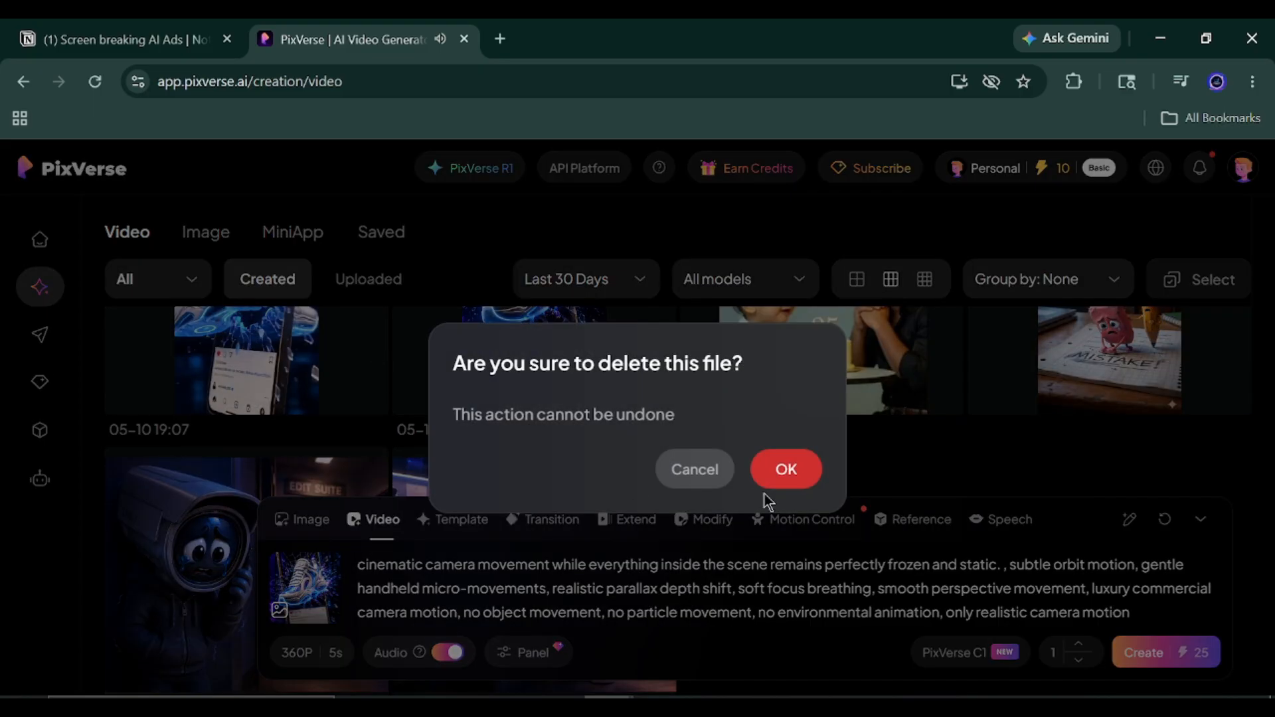
click(775, 469)
Clear the entire camera movement prompt from the video generator while keeping the attached sneaker ad image.
scroll(100, 518, up, 4)
scroll(216, 465, down, 4)
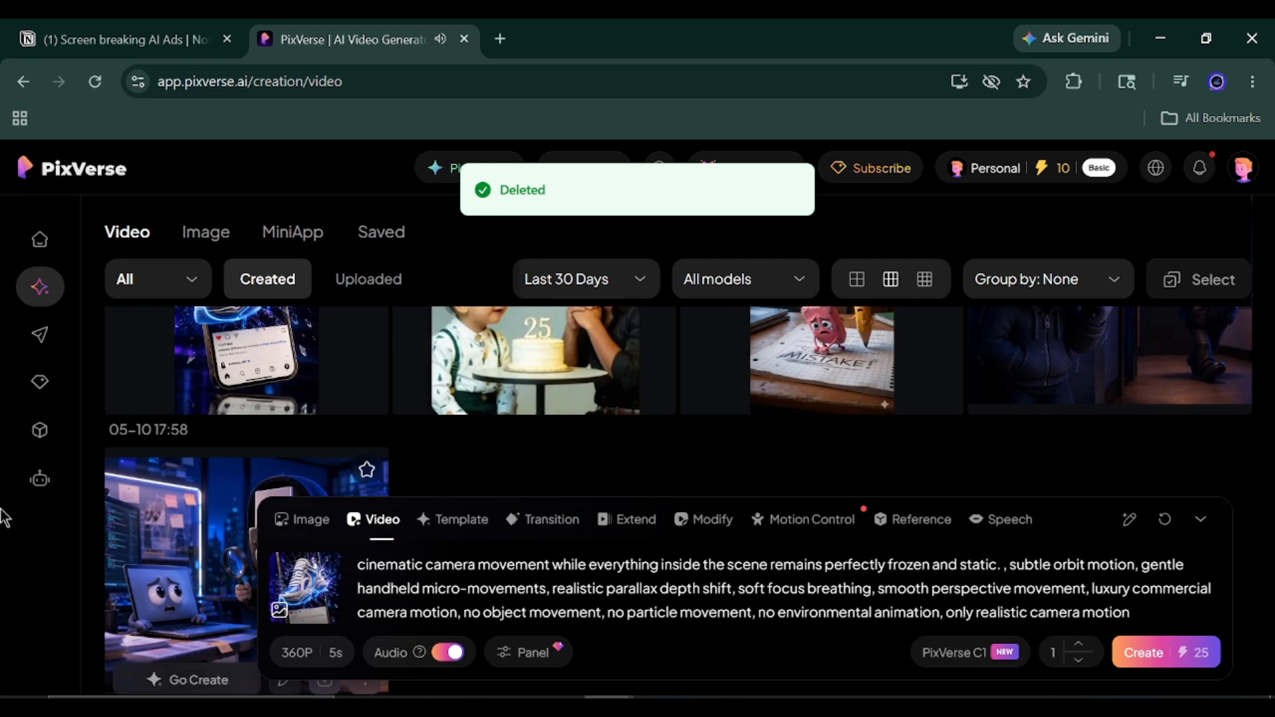
scroll(175, 475, up, 4)
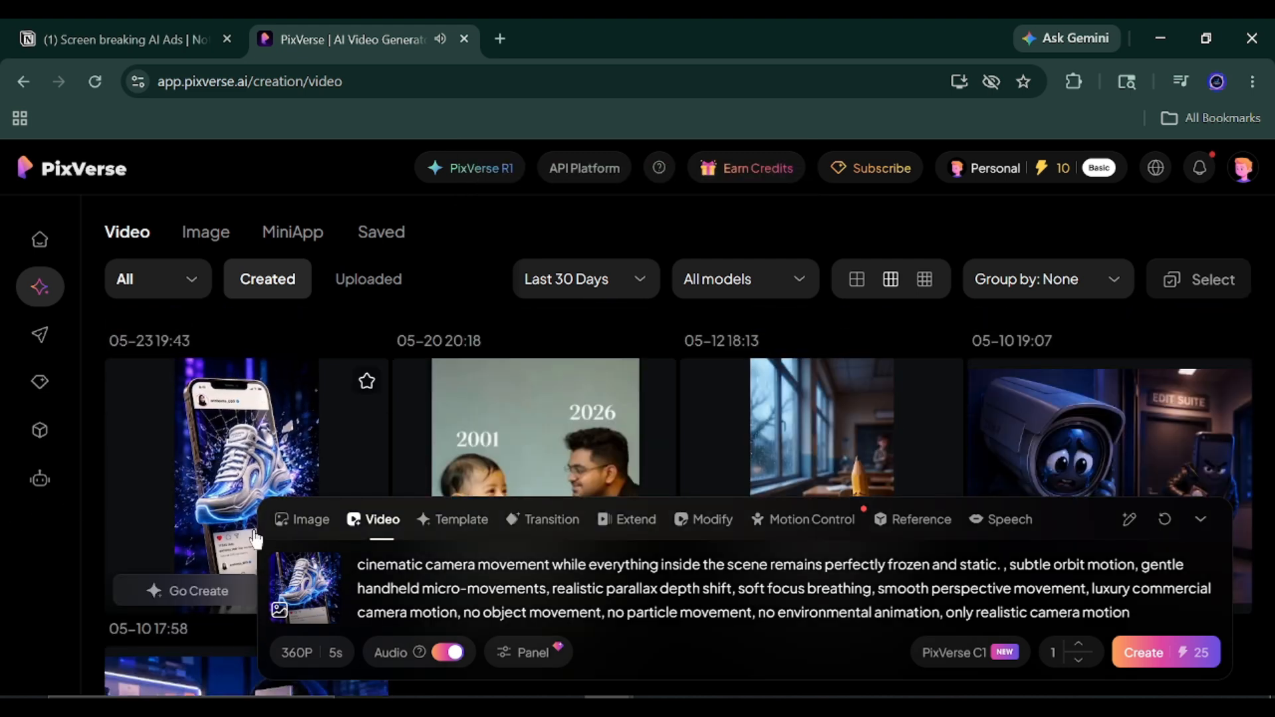
triple_click(445, 587)
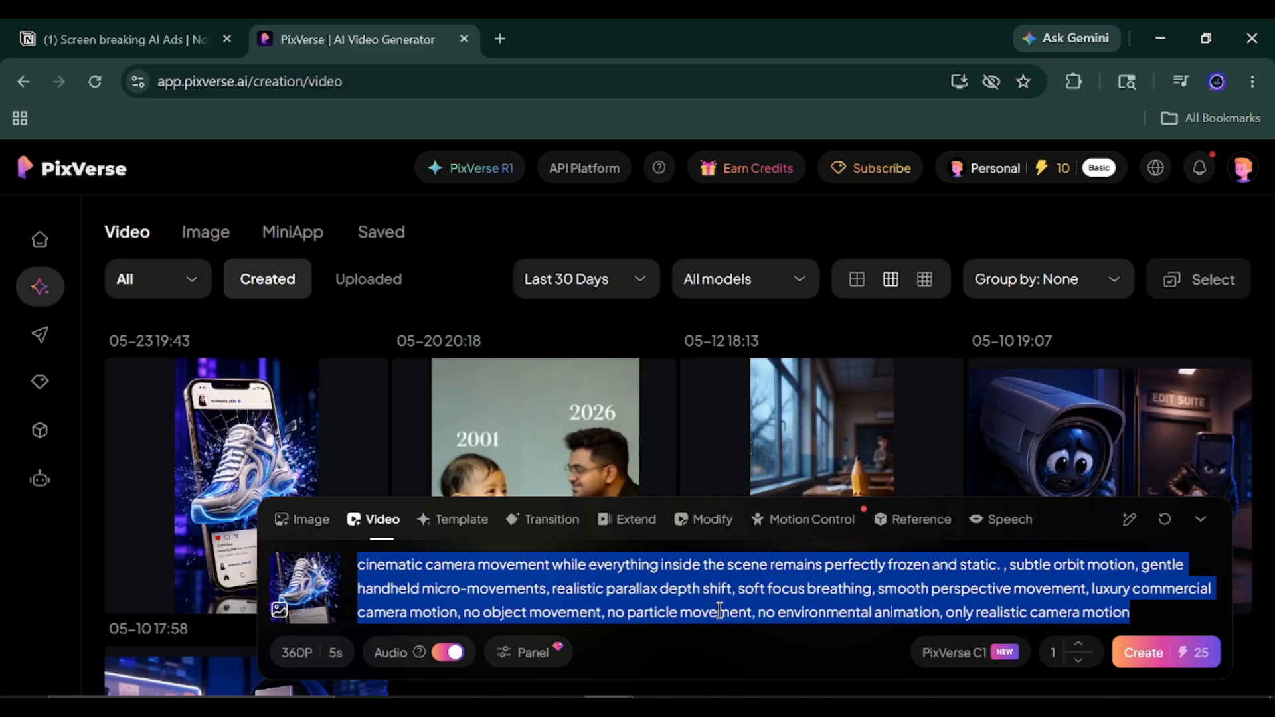
key(BackSpace)
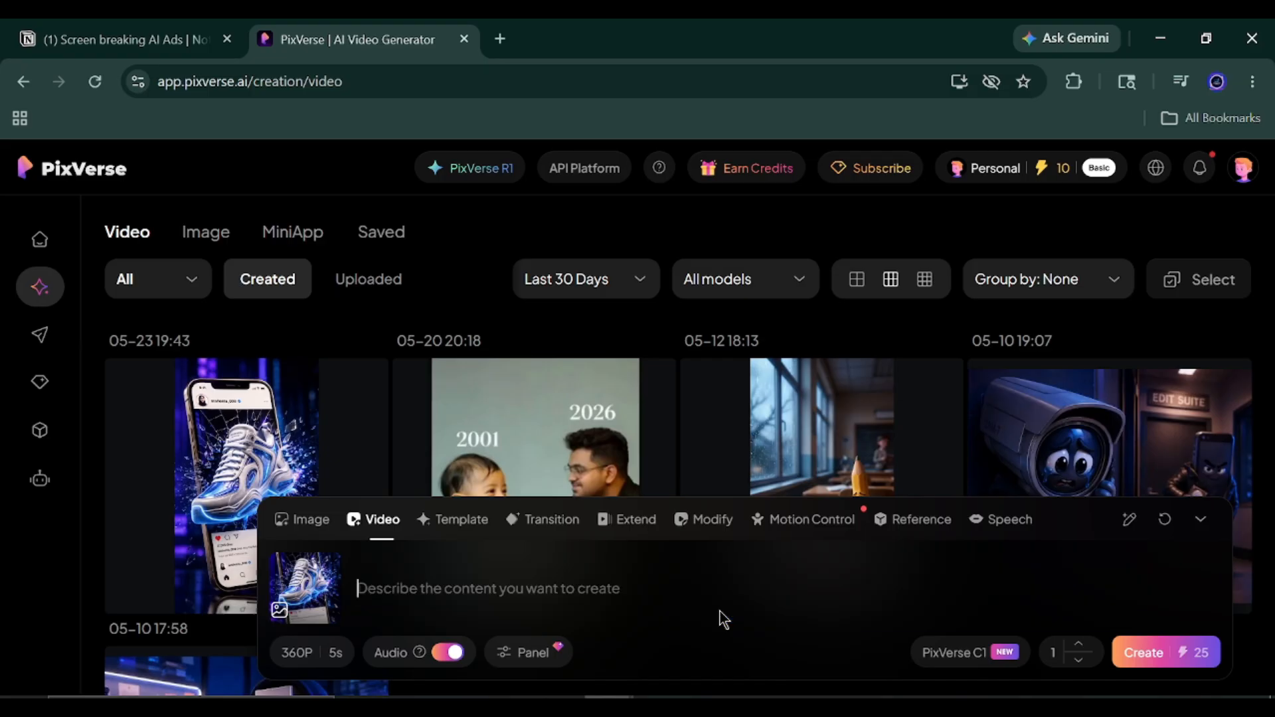
Begin the video prompt with "Cinematic camera movement with the entire scene perfectly frozen in time. Dynamic slow-motion camera glide featuring".
text(cinematic camera movement with the ent)
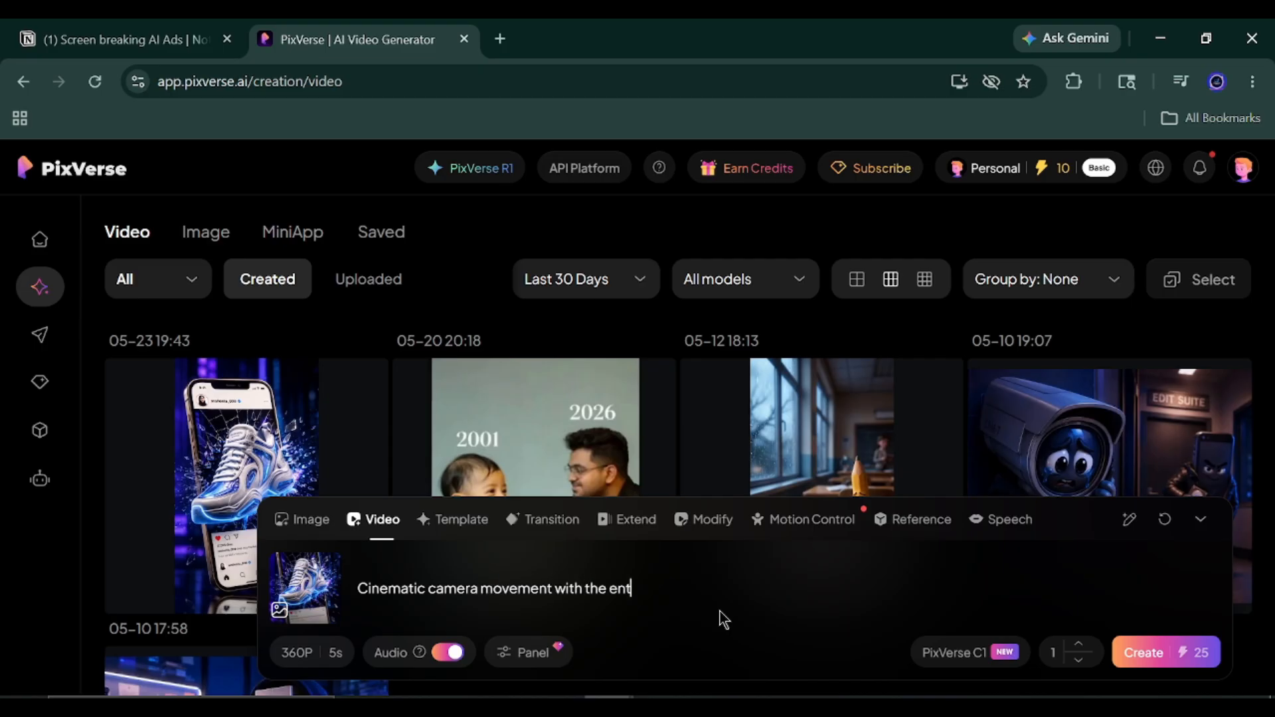
key(BackSpace)
text(erfectly)
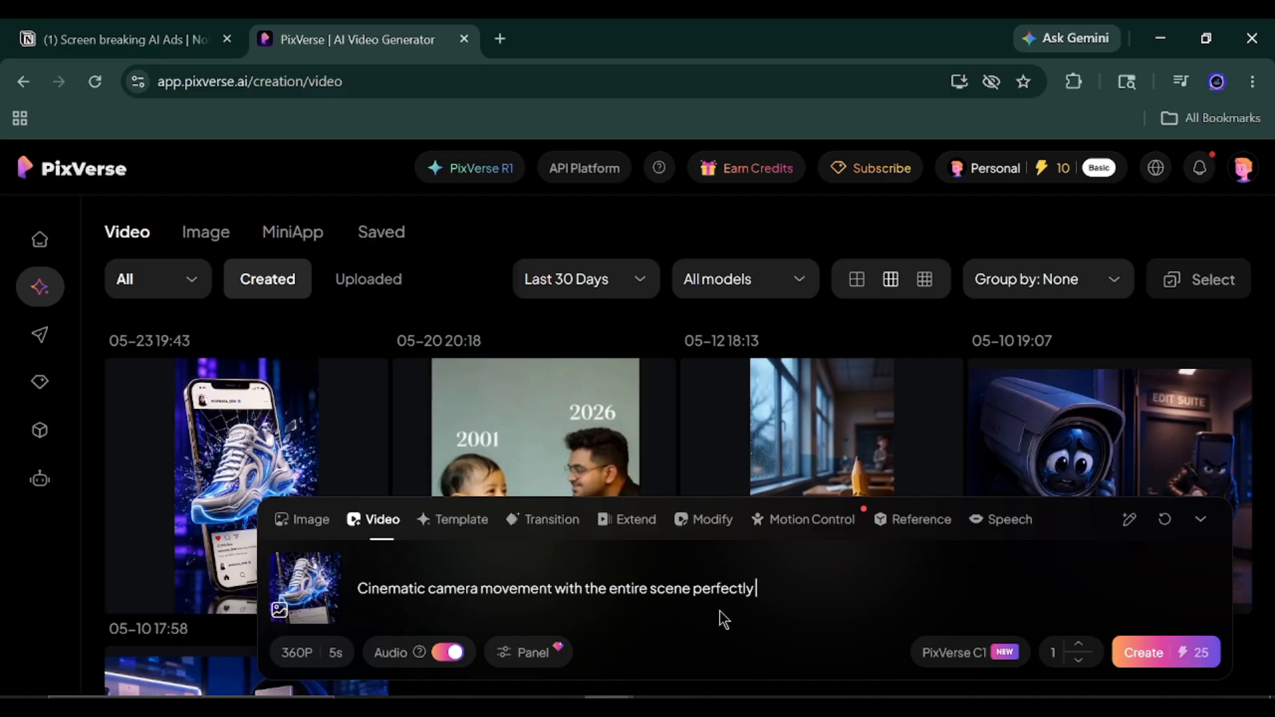
text( fros)
key(BackSpace)
text(zen in time. Dynamic slow-motion cs)
key(BackSpace)
text(amera glide featuring)
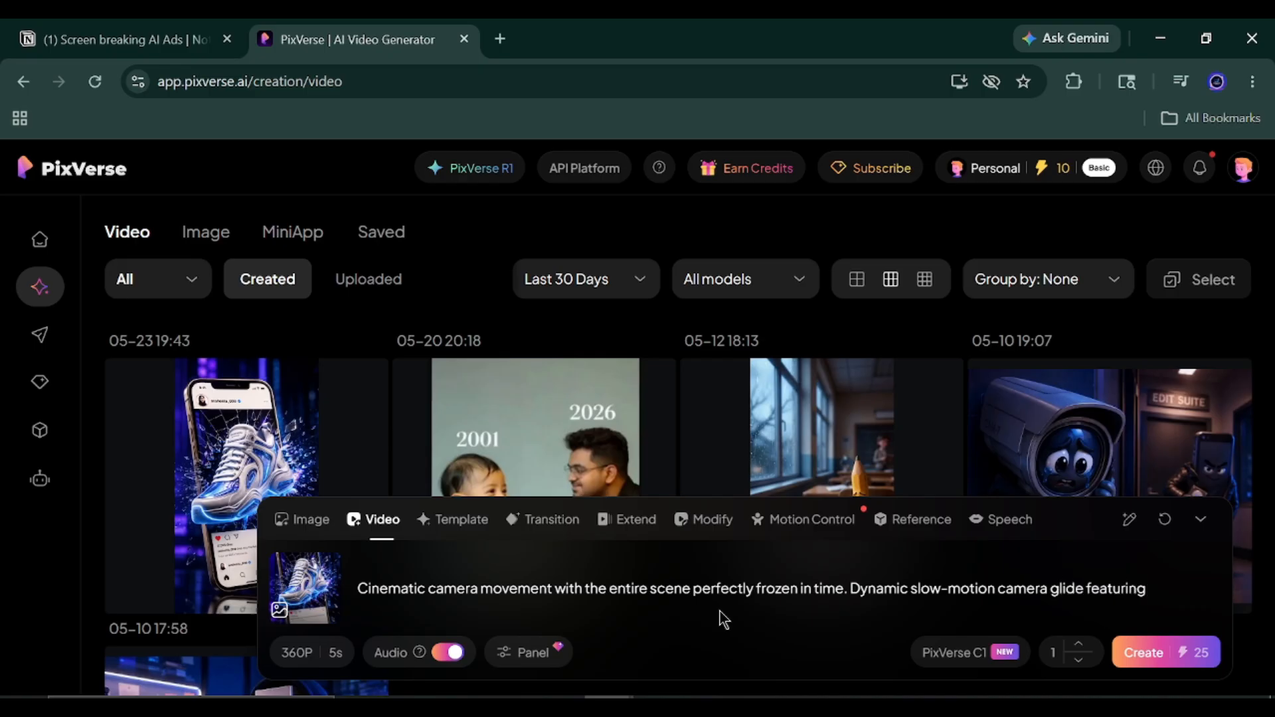
text( subtle orbital motion.)
text( elegant handheld mirco)
text(-)
Continue the prompt with "subtle orbital motion, elegant handheld micro-shakes, realistic parallex depth transitions, soft effects with suspended".
key(BackSpace)
key(BackSpace)
key(BackSpace)
key(BackSpace)
text(cro-shakes, reali)
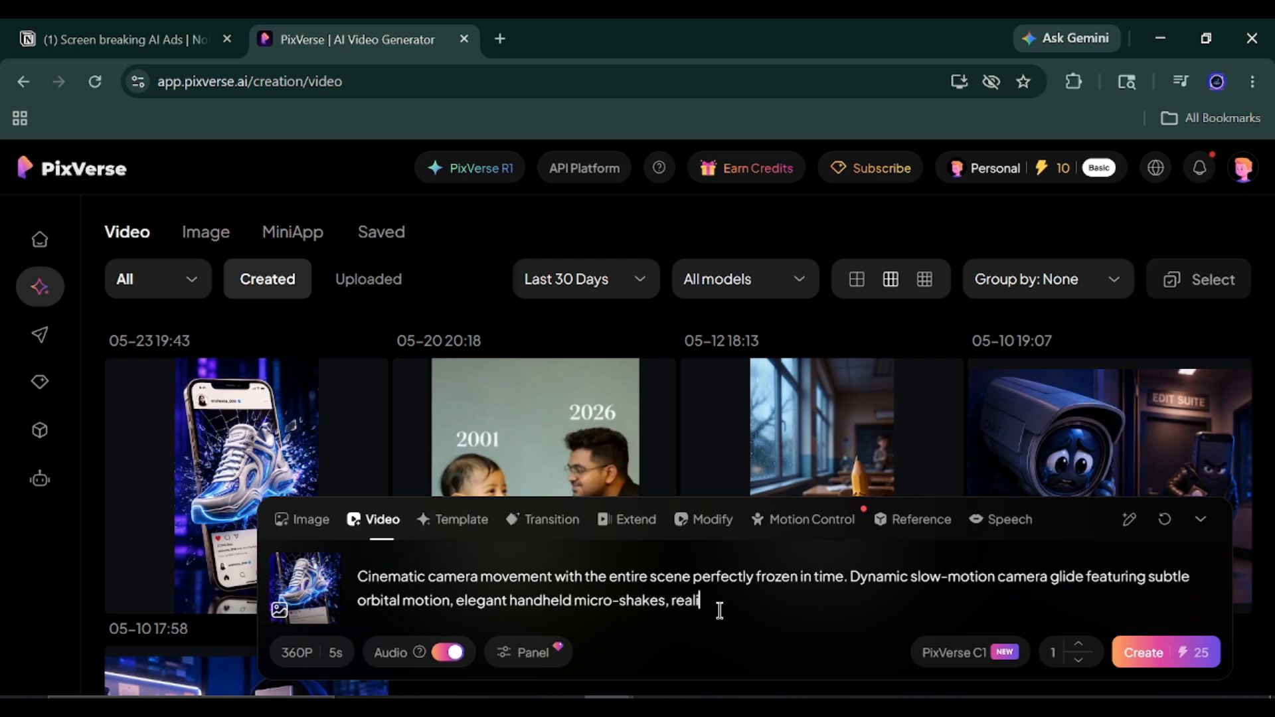
text(stic papallex depth transitions, soft effects with suspended)
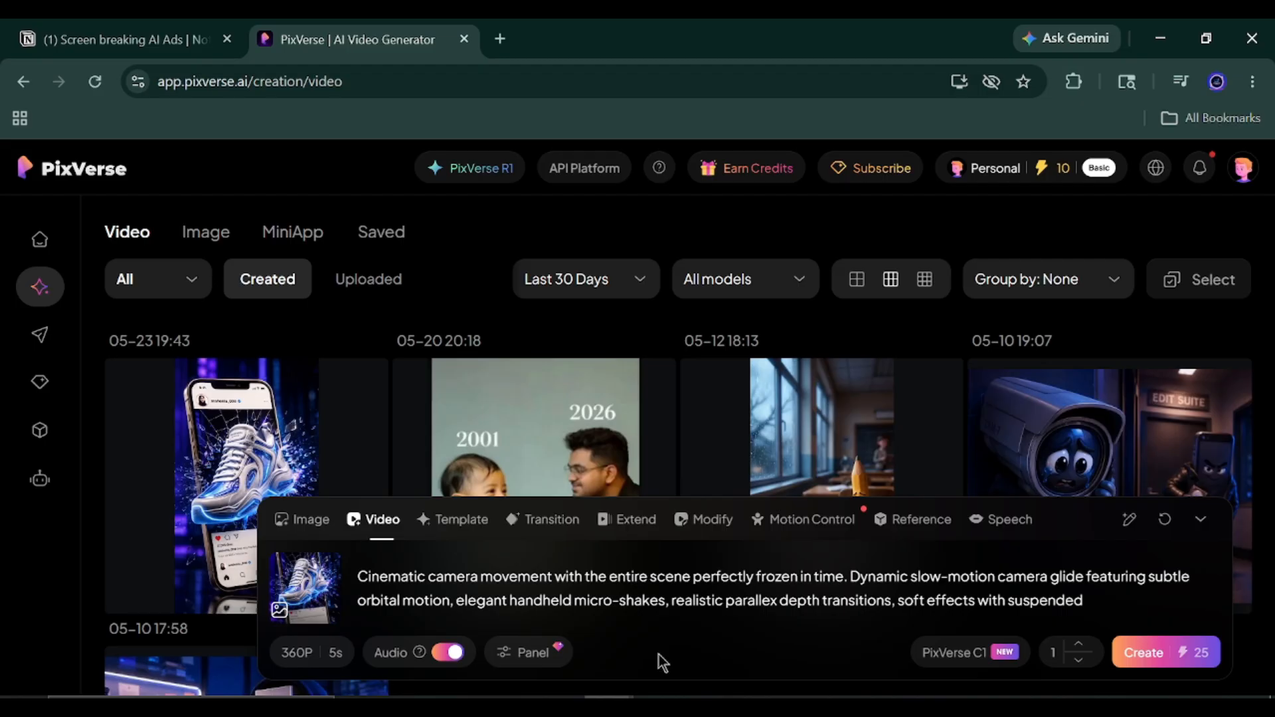
Replace "soft effects with suspended" with "soft cinematic focus breathing and smooth luxury -commerical perspective shifts. Dramatic glass-breaking".
drag(1088, 601, 901, 625)
text(soft cine)
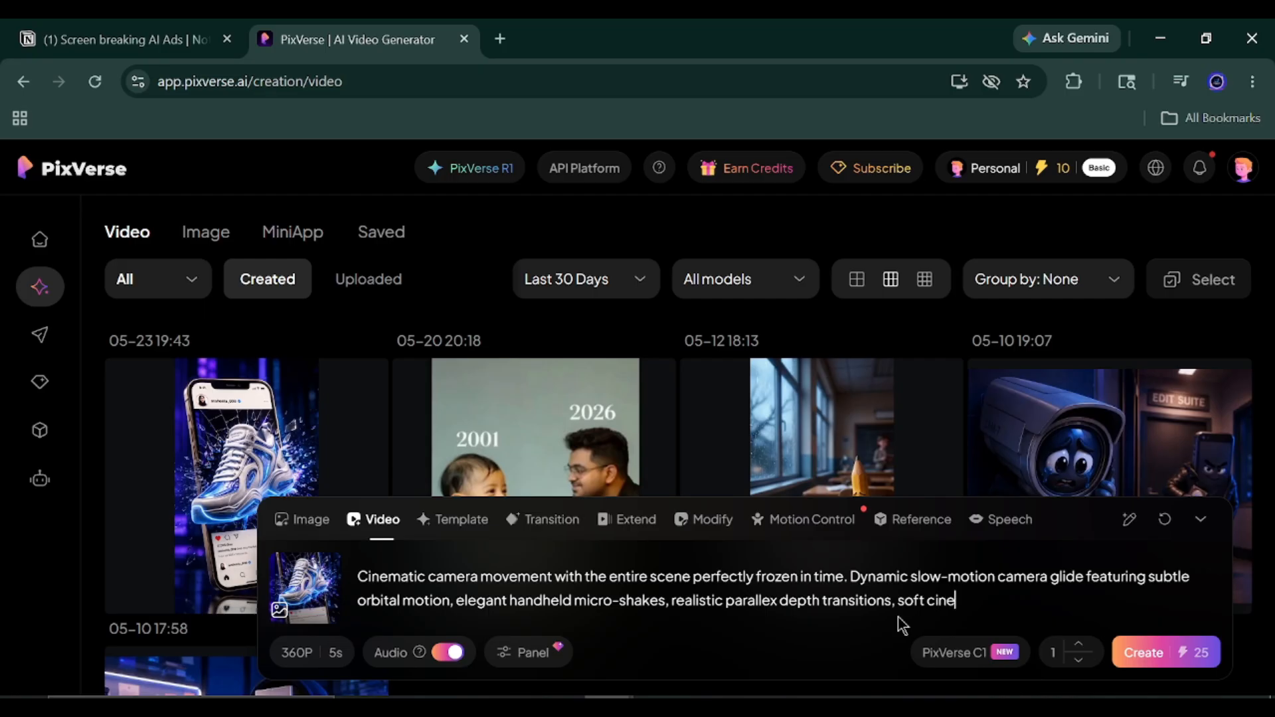
text(matic focus breathing)
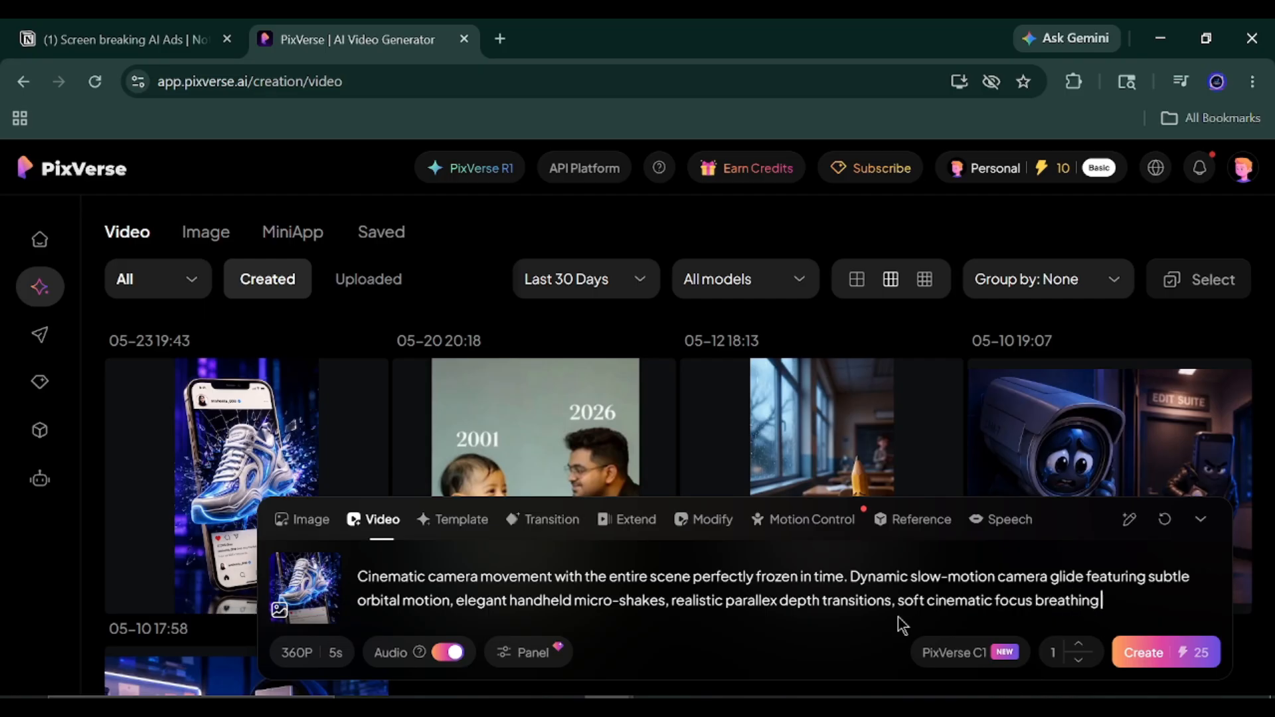
text( and smooth luxury -c)
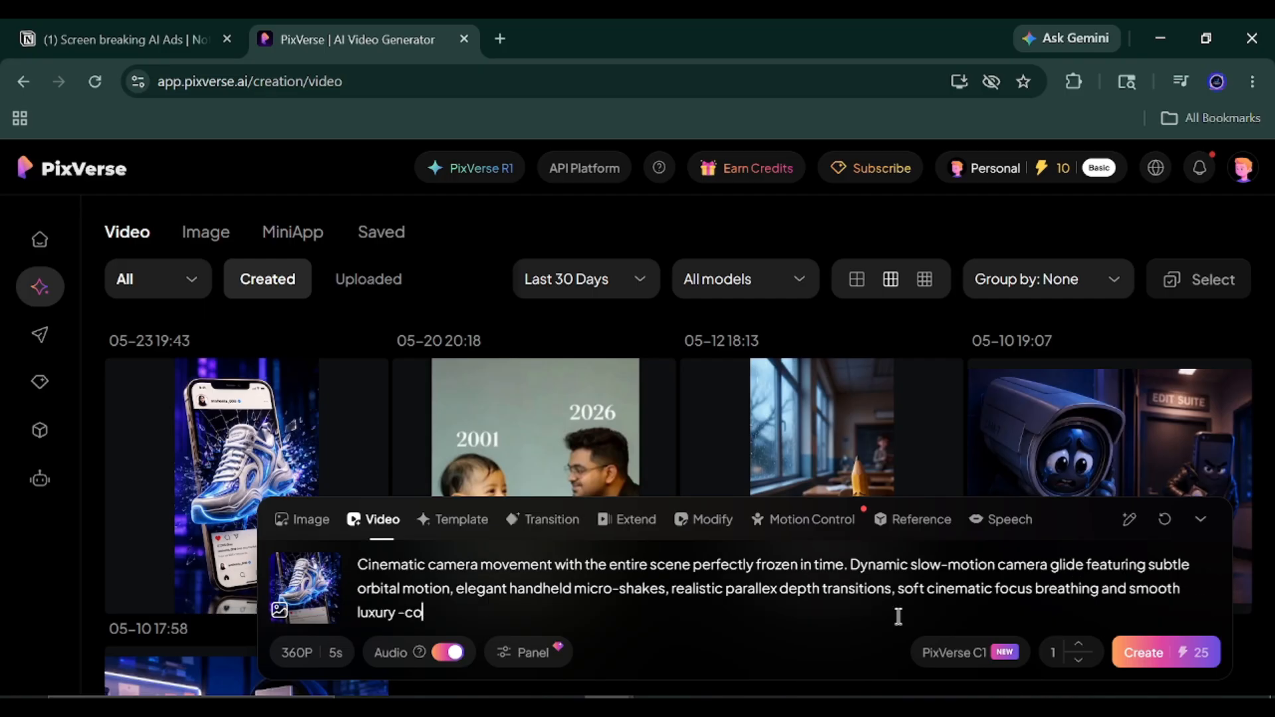
text(ommerical)
text(perspective shifts. Dramatic glass-brea)
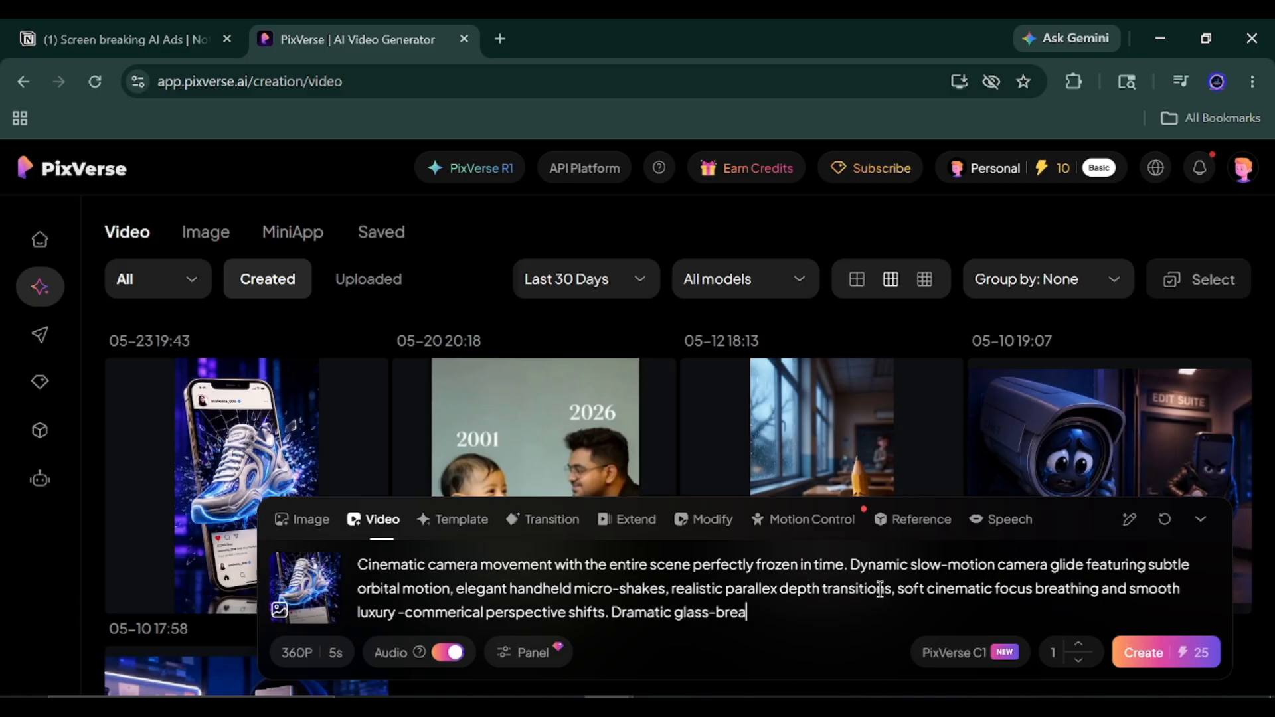
text(king movement explodes acroos)
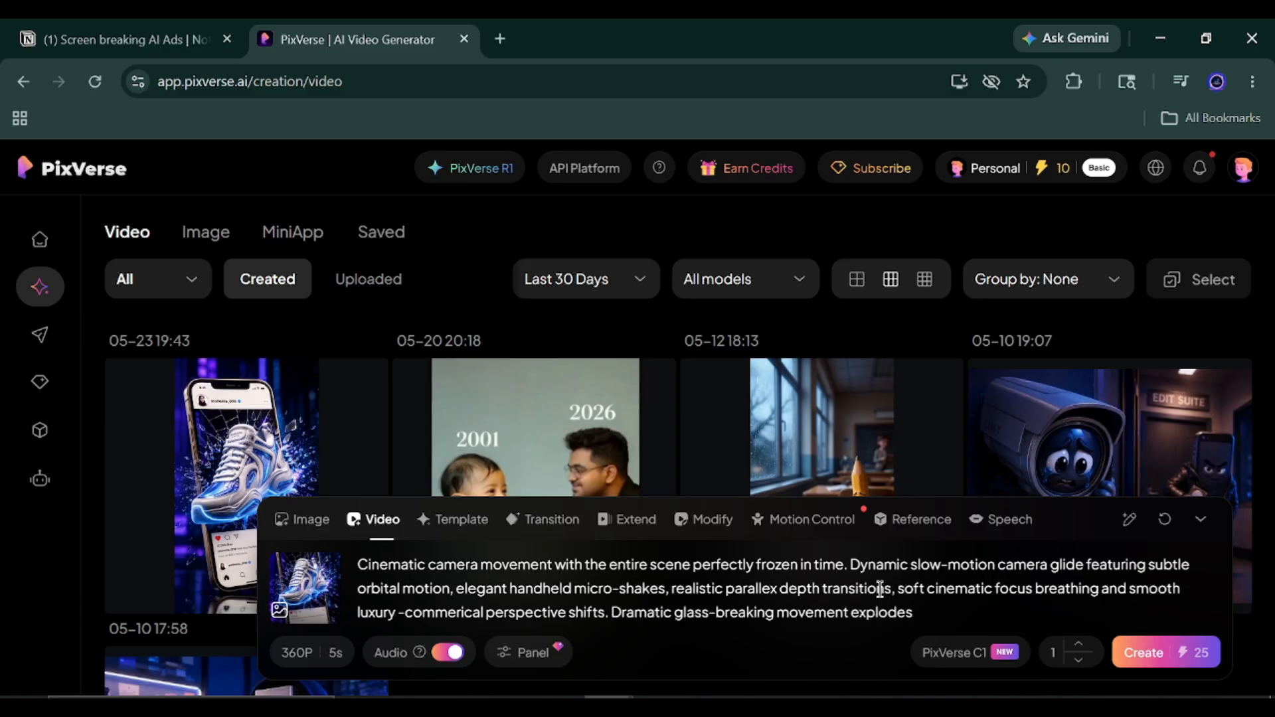
Continue the prompt with "movement explodes across the frame with sharp crystal shards bursting outward in ultra slow motion, creating powerful impact energy and cinematic depth. Suspended".
text(the frame with sharp crystal shards)
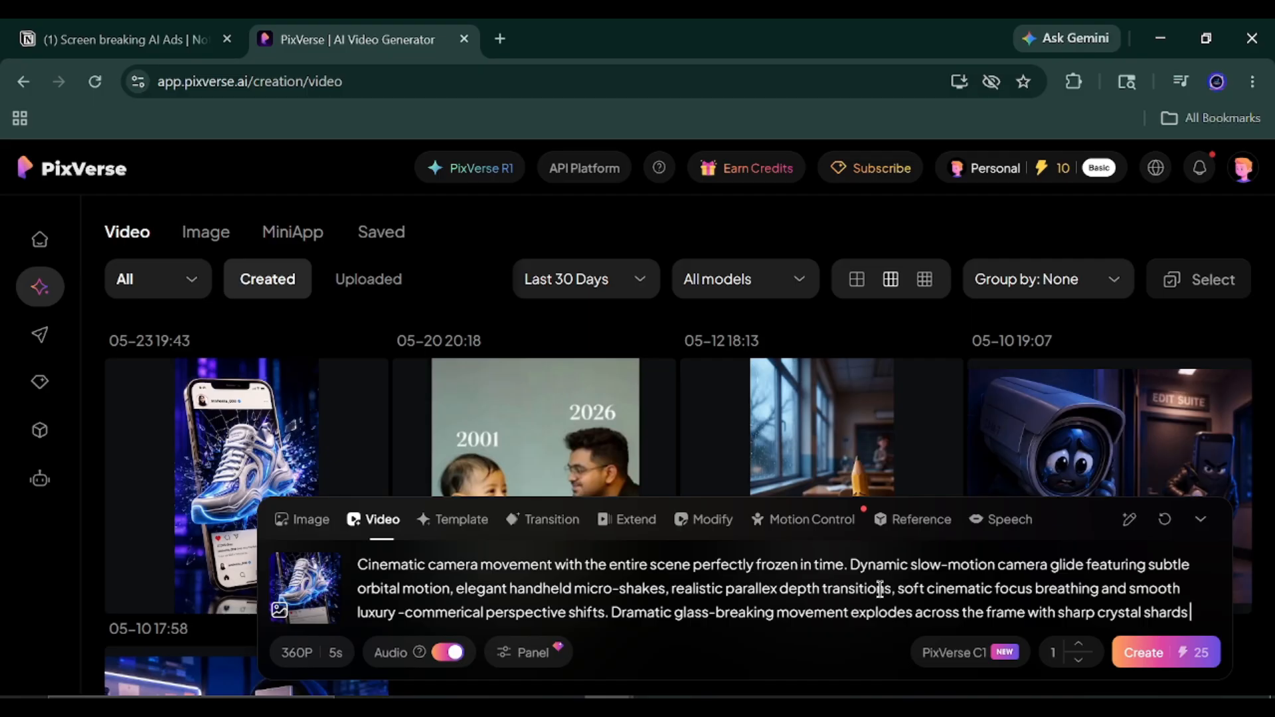
text(bursting o)
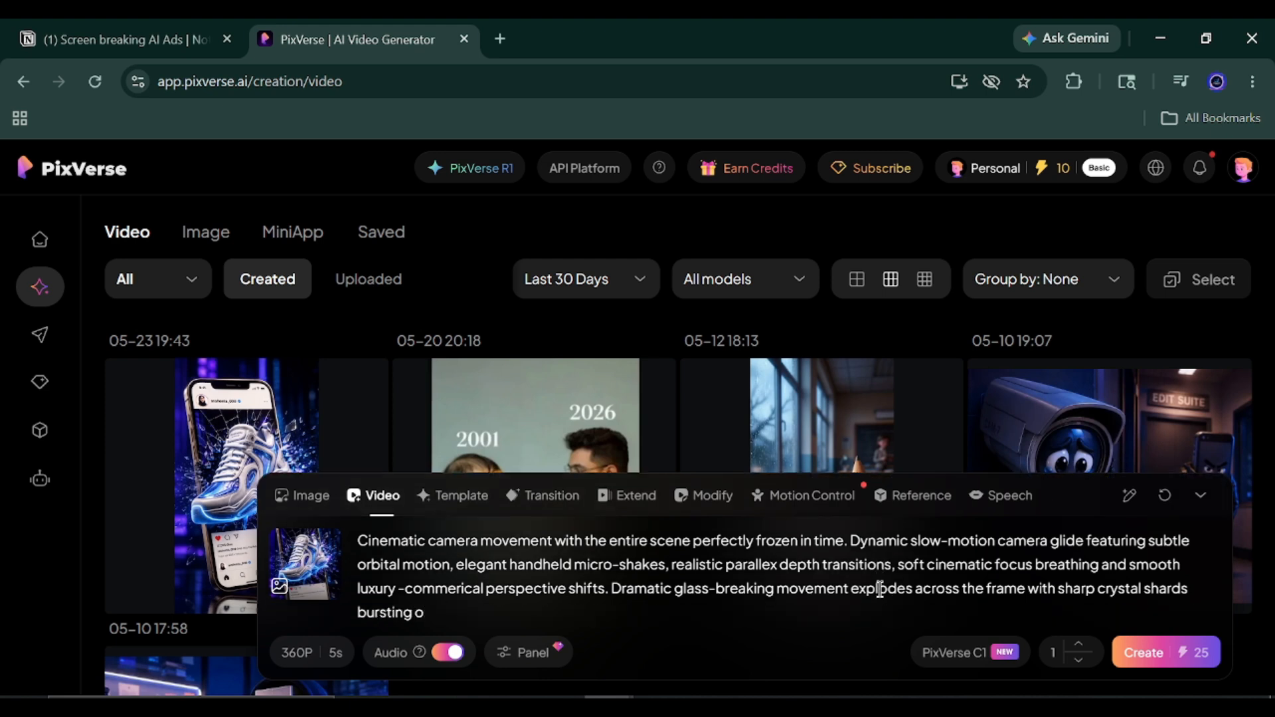
text(utward in ultra slow motion)
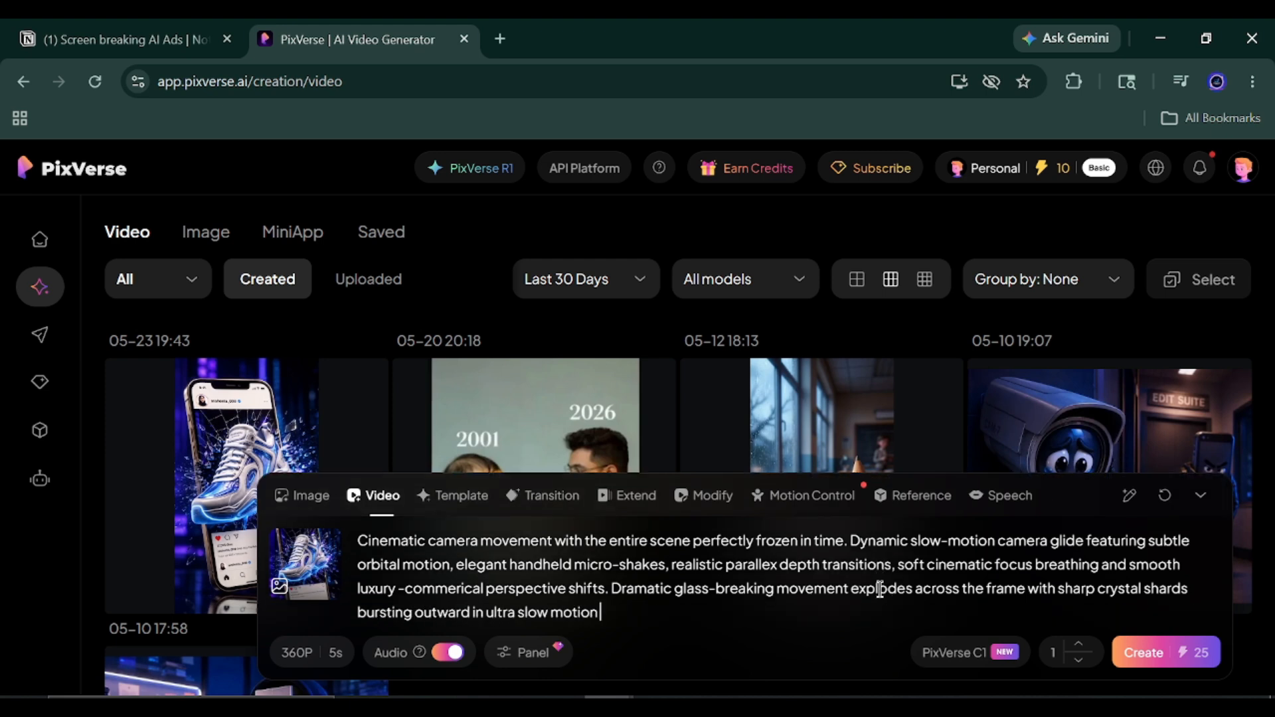
text(, creating powerful)
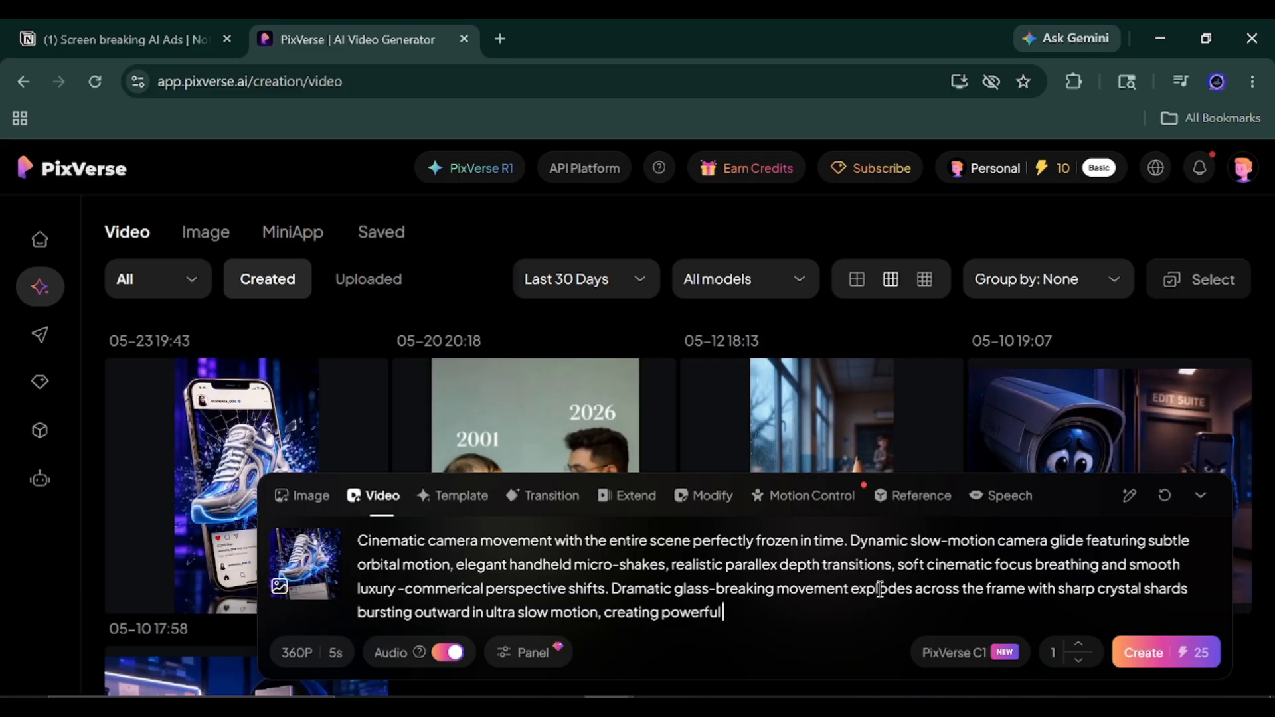
text(impact energy and ci)
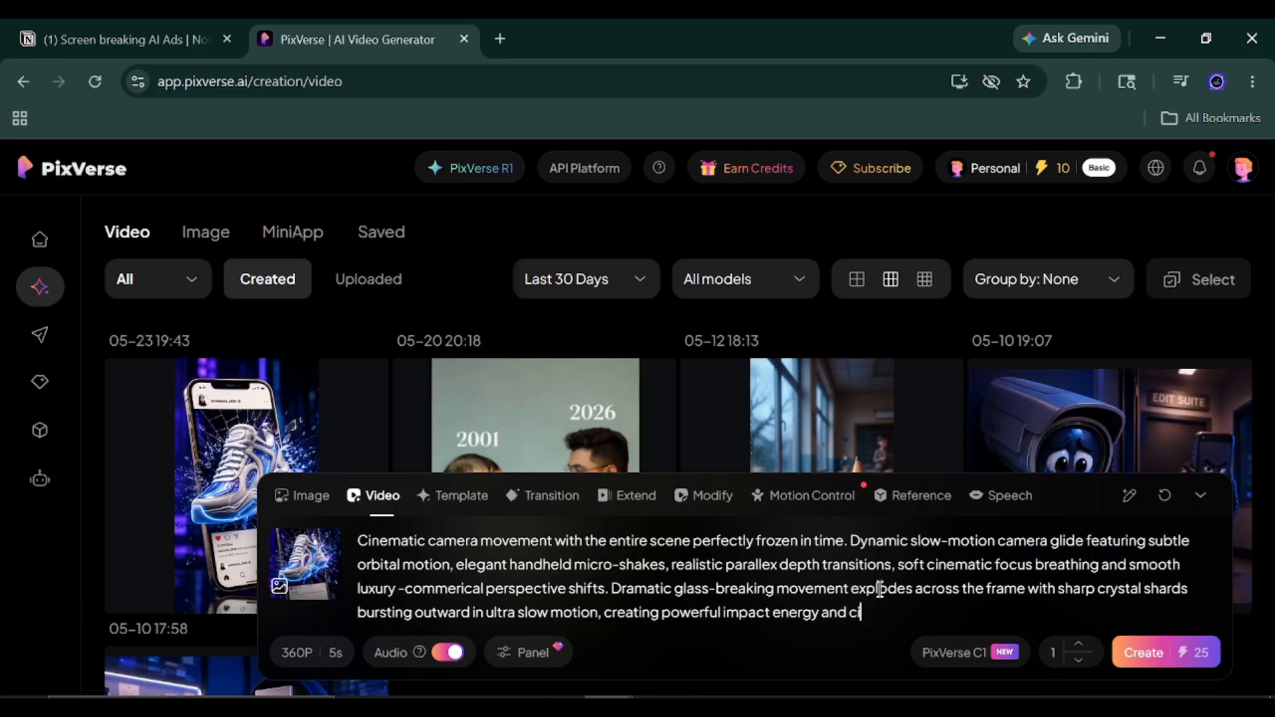
text(nematic depth. Suspen)
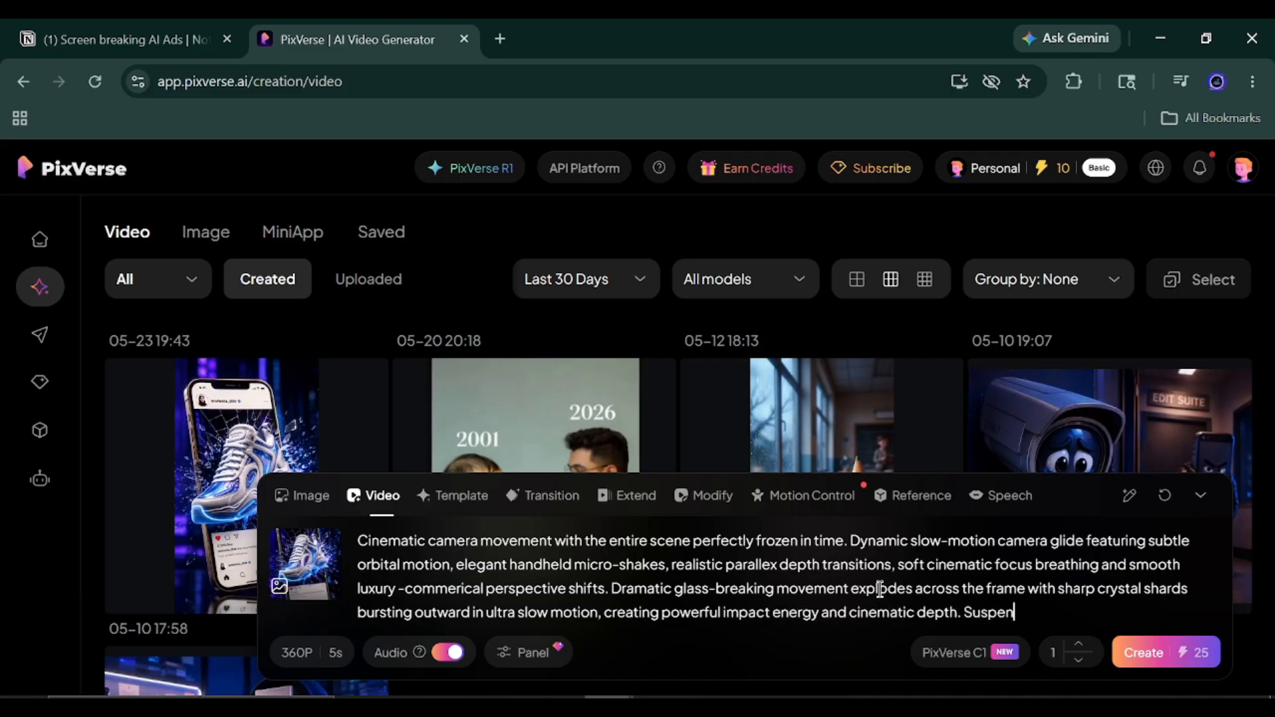
text(ded shattered frag)
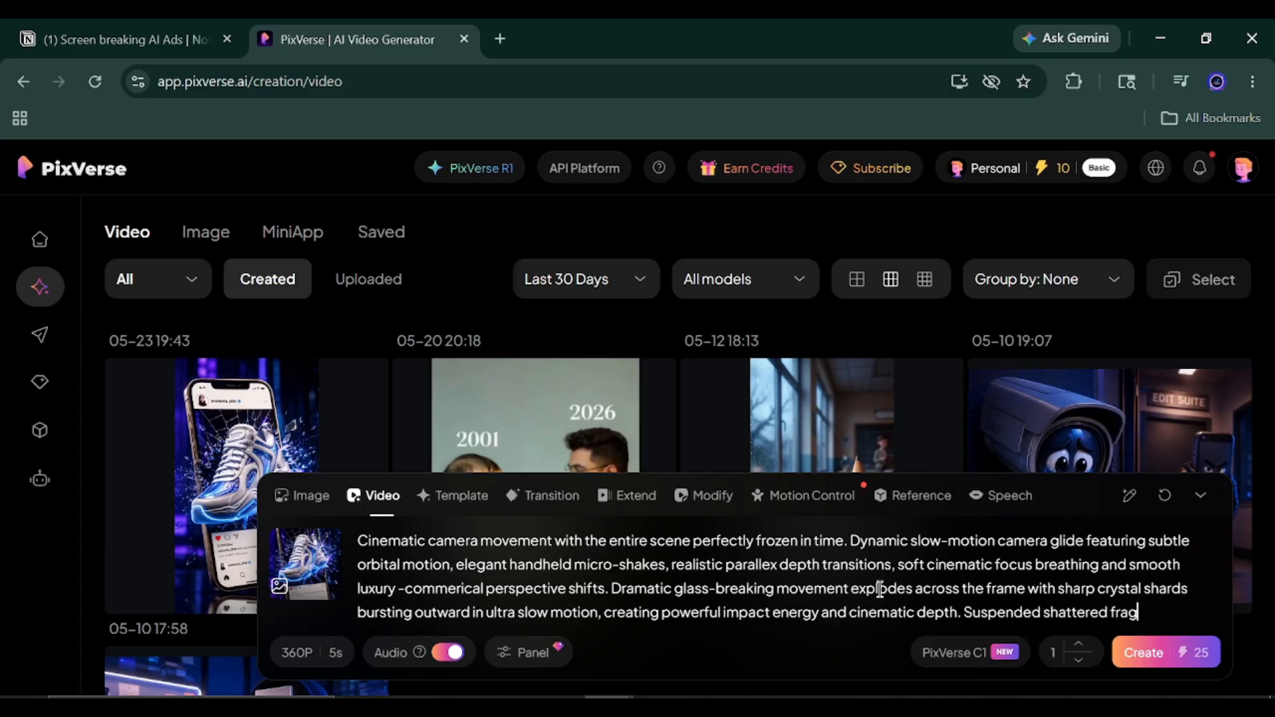
text(ments catch realistic)
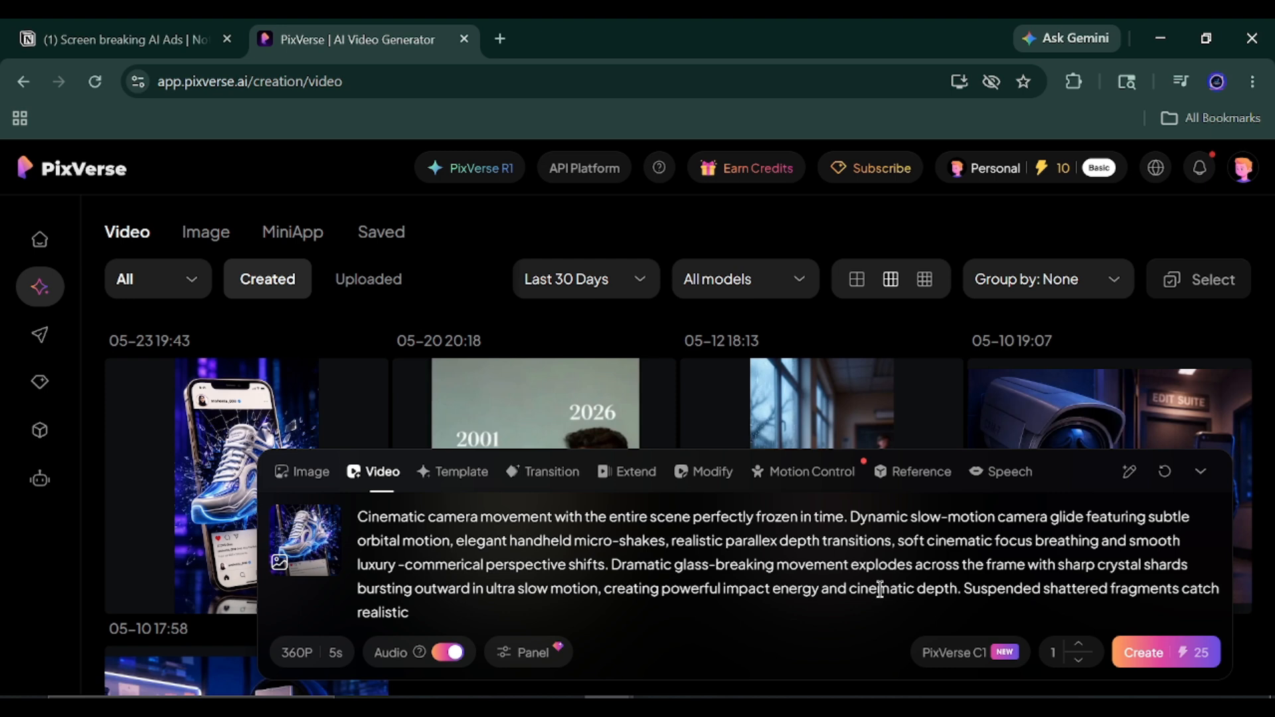
text( reflections and light streaks while the environeme)
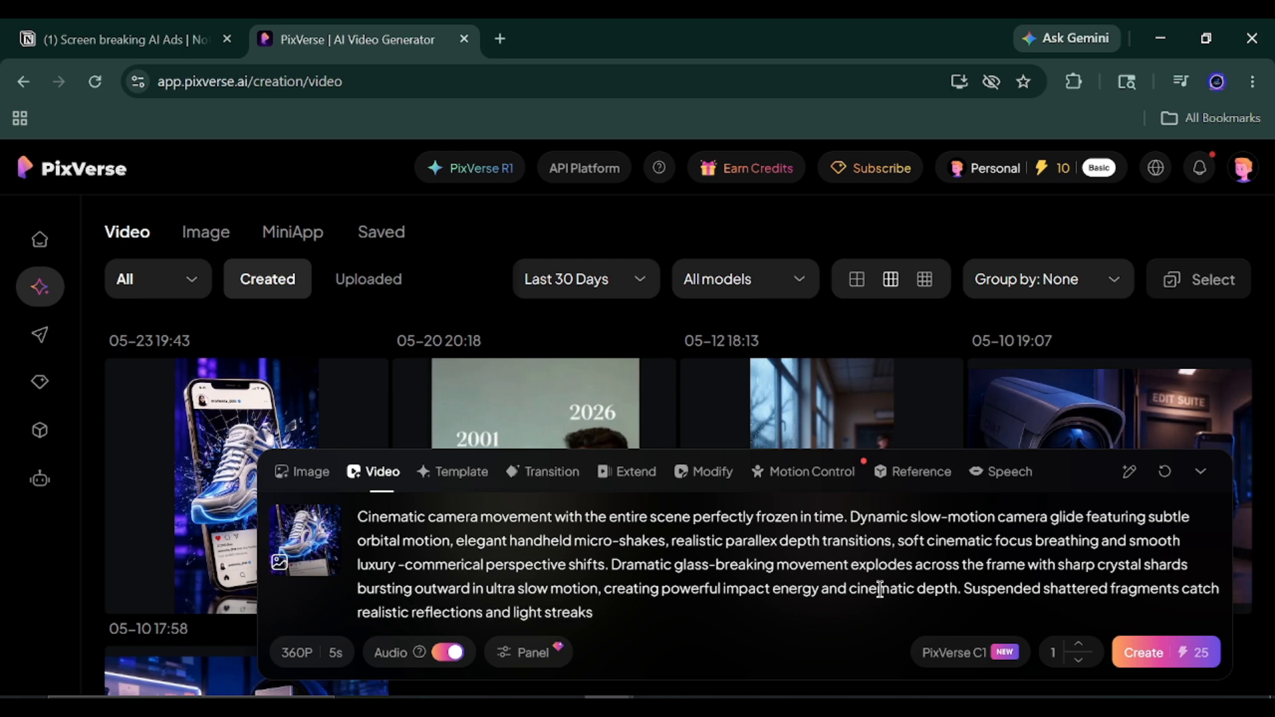
Continue the prompt with "shattered fragments catch realistic reflections and light streaks while the environment remains completely frozen. No subject".
key(BackSpace)
key(BackSpace)
key(BackSpace)
text(ment)
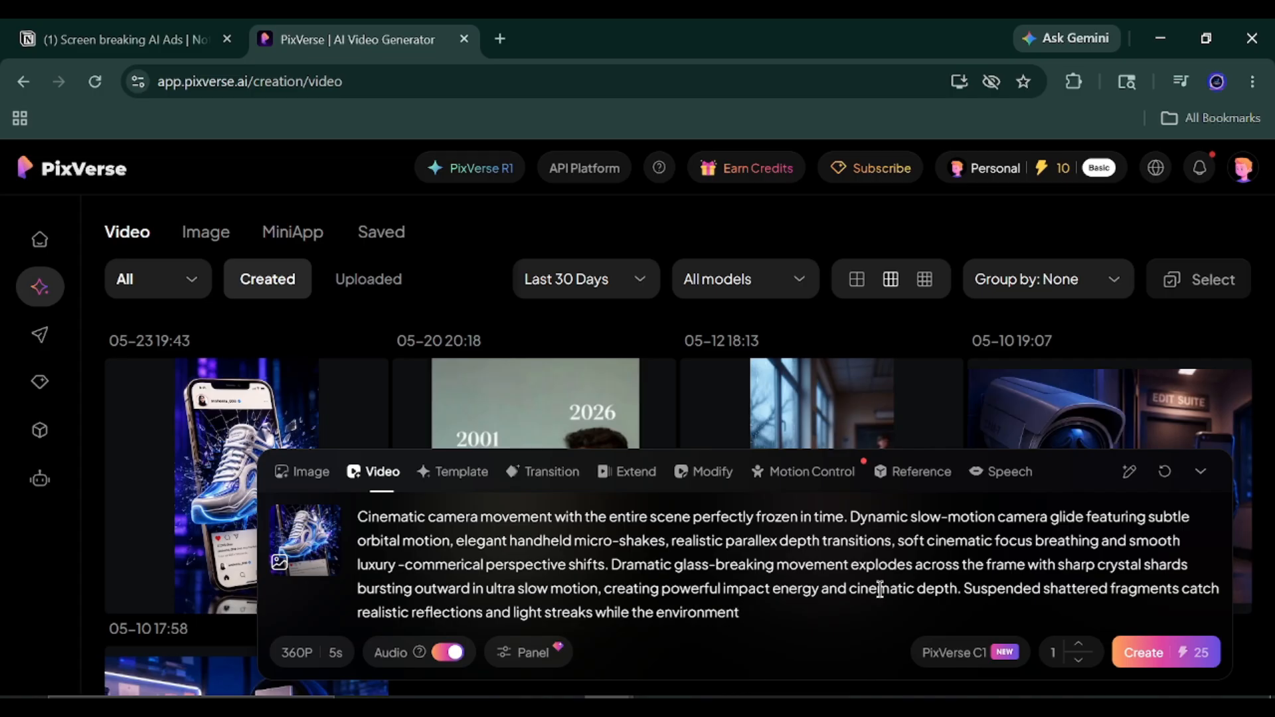
text( remains completely)
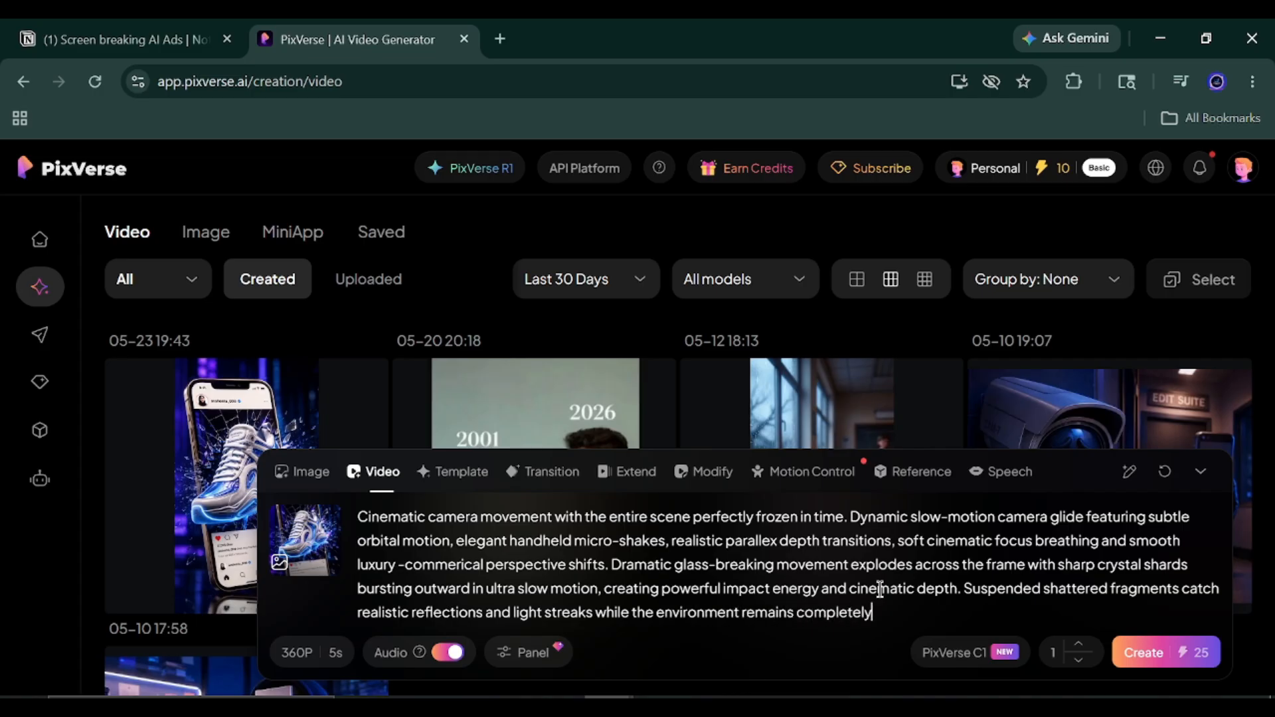
text( frozen. No subject move)
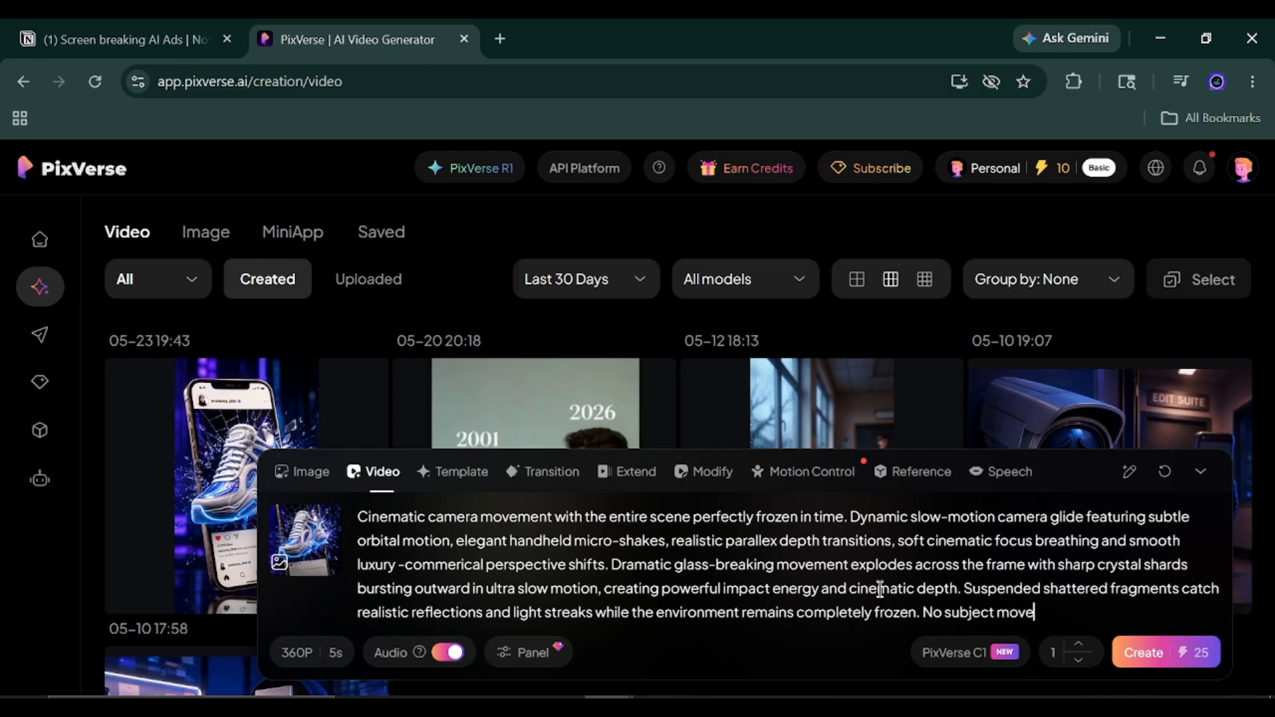
text(ment, no body movement)
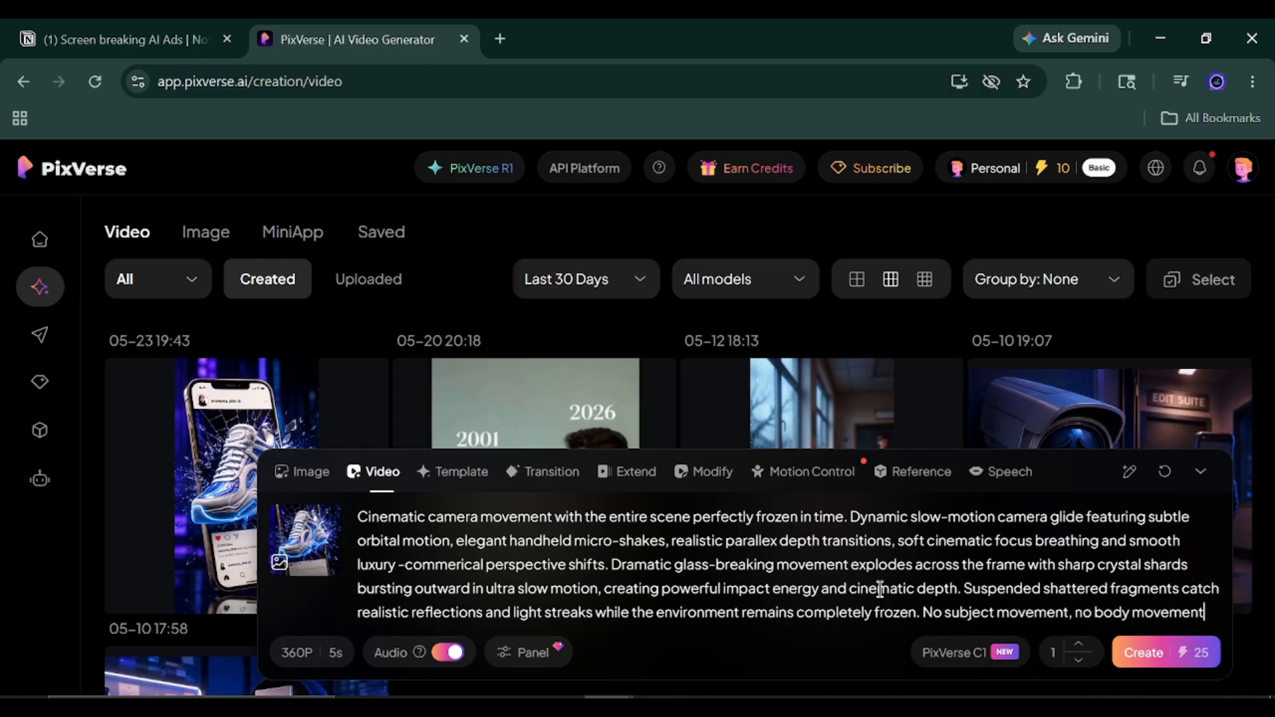
text(, no environment animation)
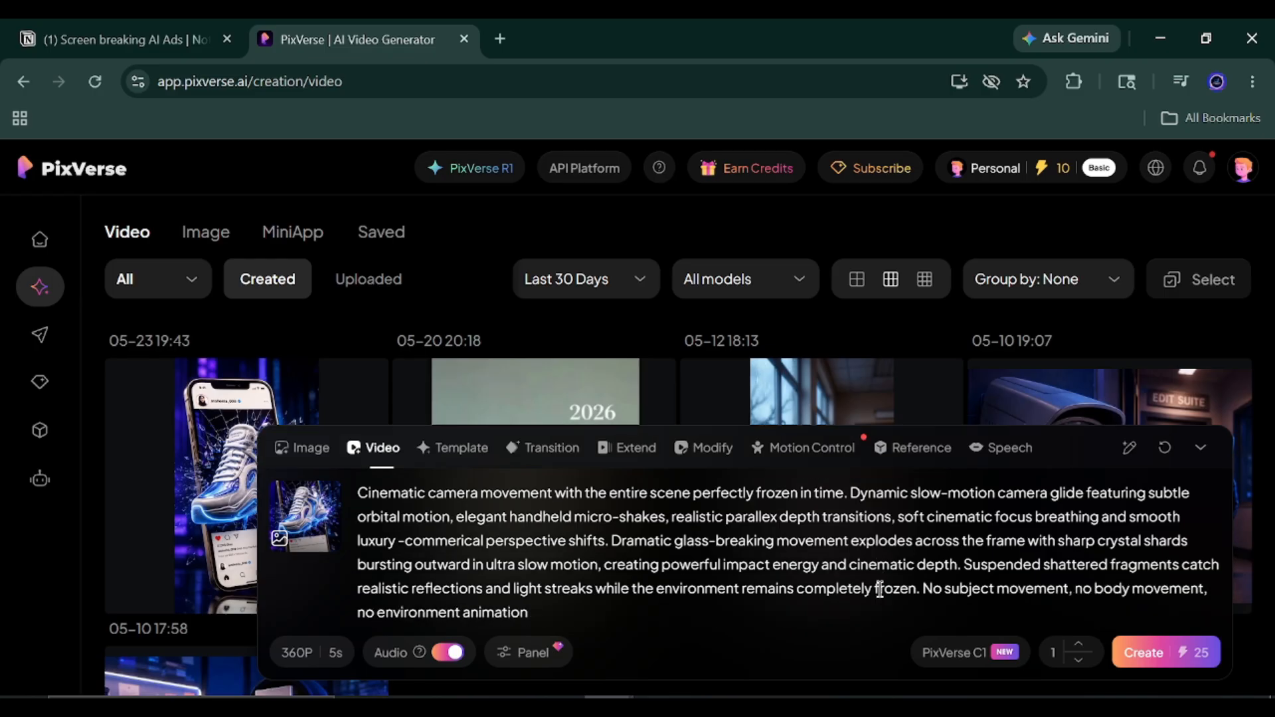
text( - only realistic camera motion combined with st)
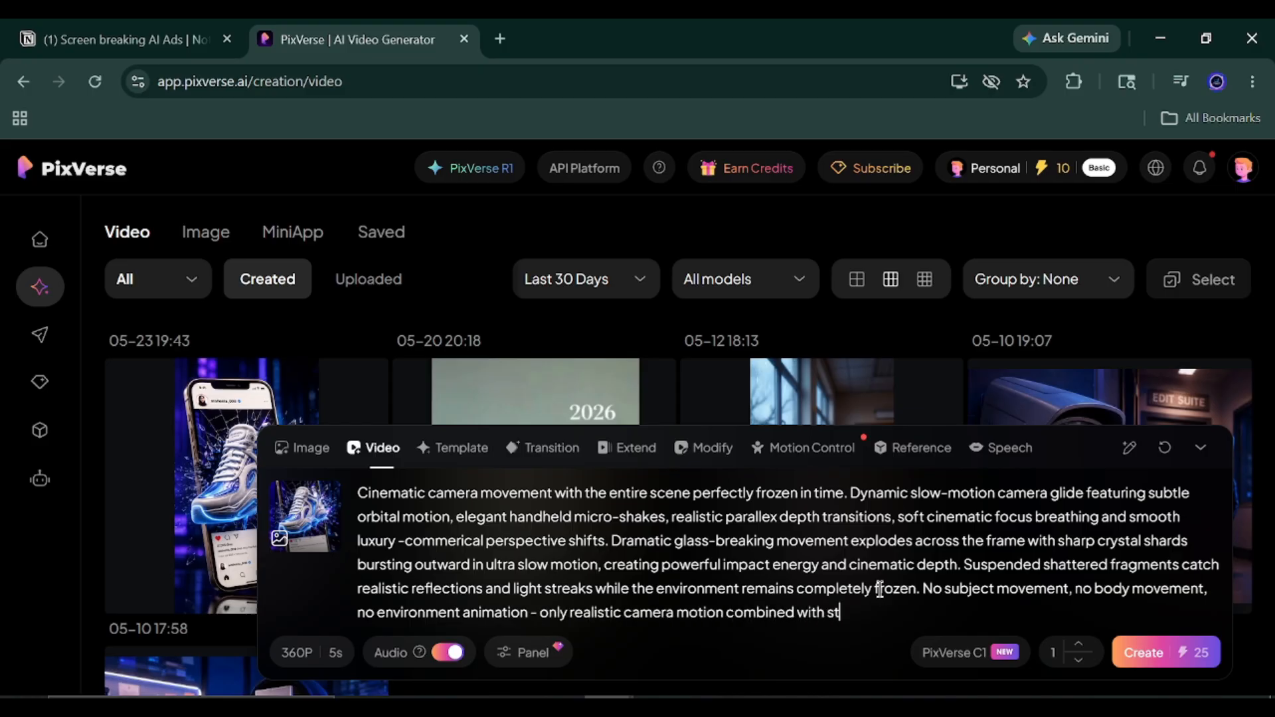
text(ylized glass-shattering motion effects.)
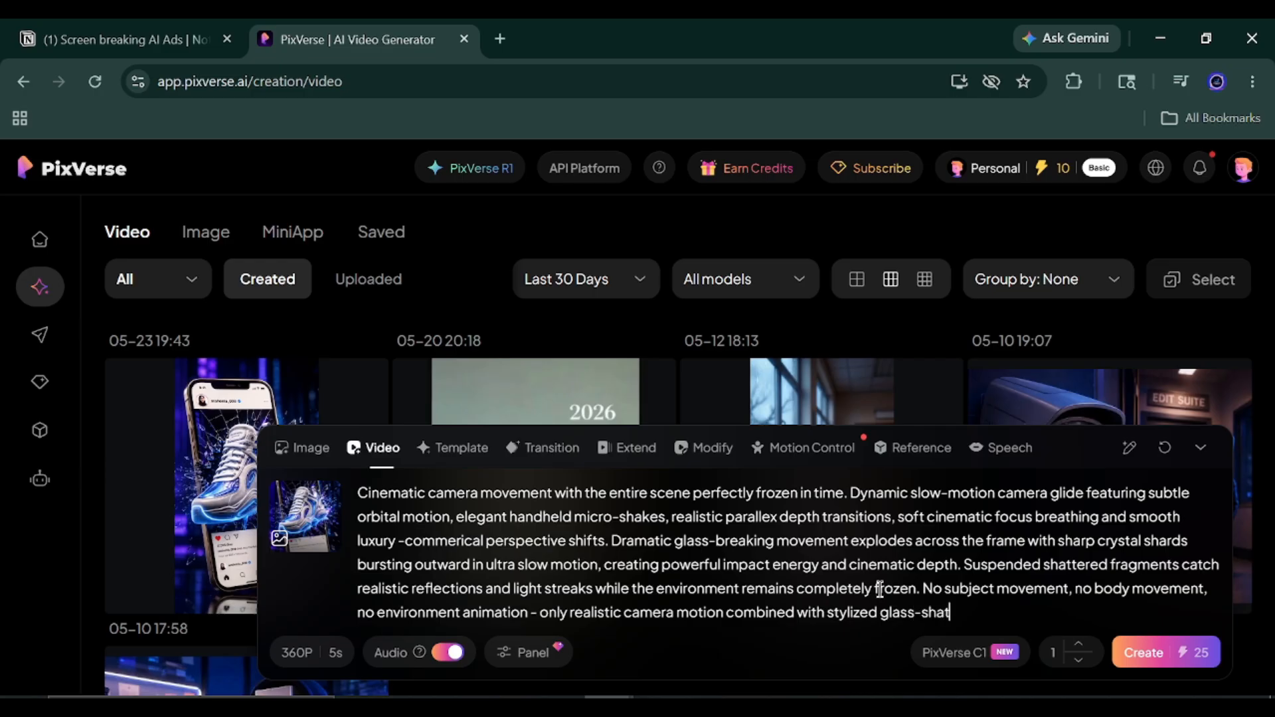
Finish the prompt with "movement, no body movement, no environment animation - only realistic camera motion combined with stylized glass-shattering motion effects.".
key(Return)
Try to create the video, copy the finished prompt and open the attached sneaker image for cropping.
click(1144, 653)
click(936, 171)
key(ctrl+a)
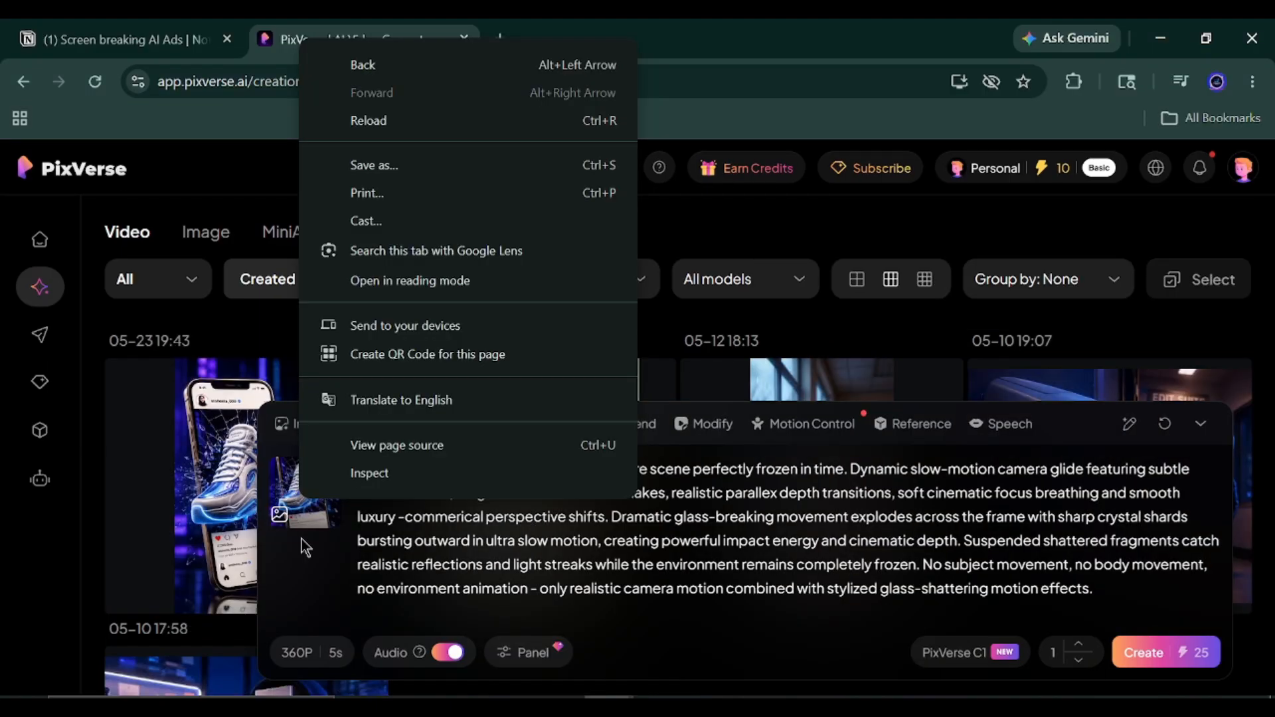
right_click(287, 482)
key(Escape)
click(307, 495)
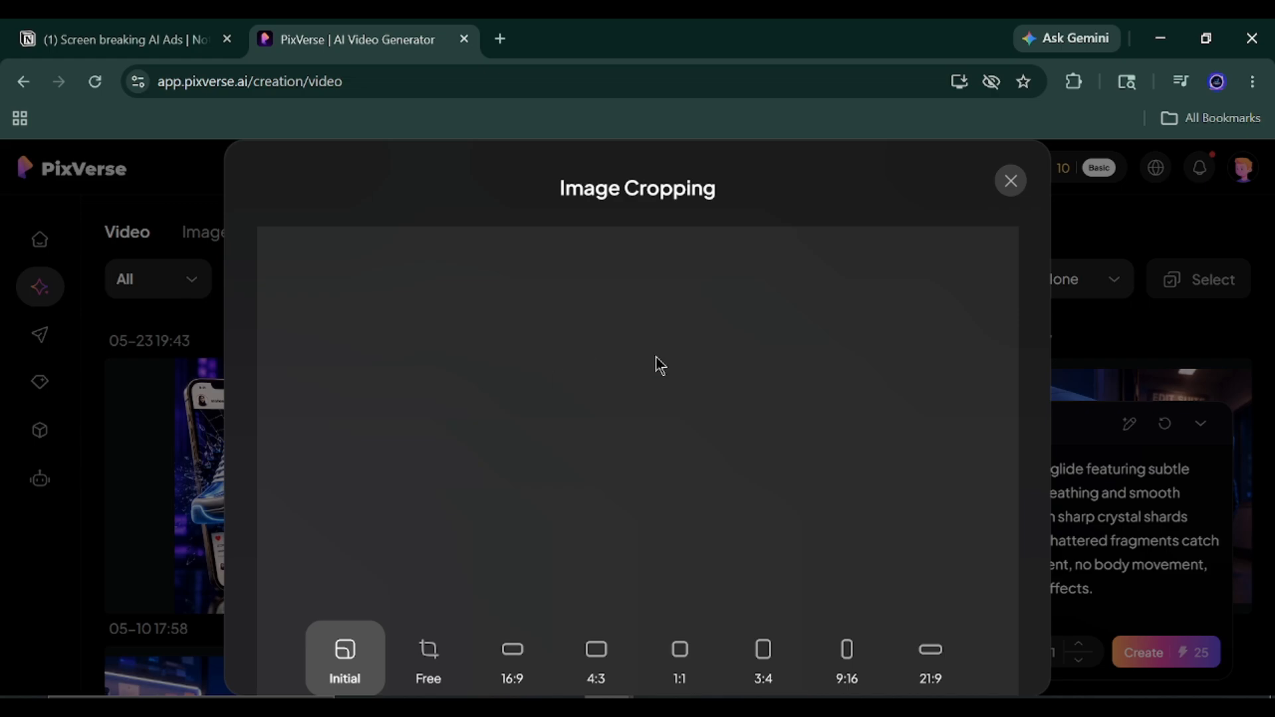
key(ctrl+c)
Close this PixVerse page and switch to PixVerse in the other account with the same sneaker image and glass-shattering prompt.
click(464, 39)
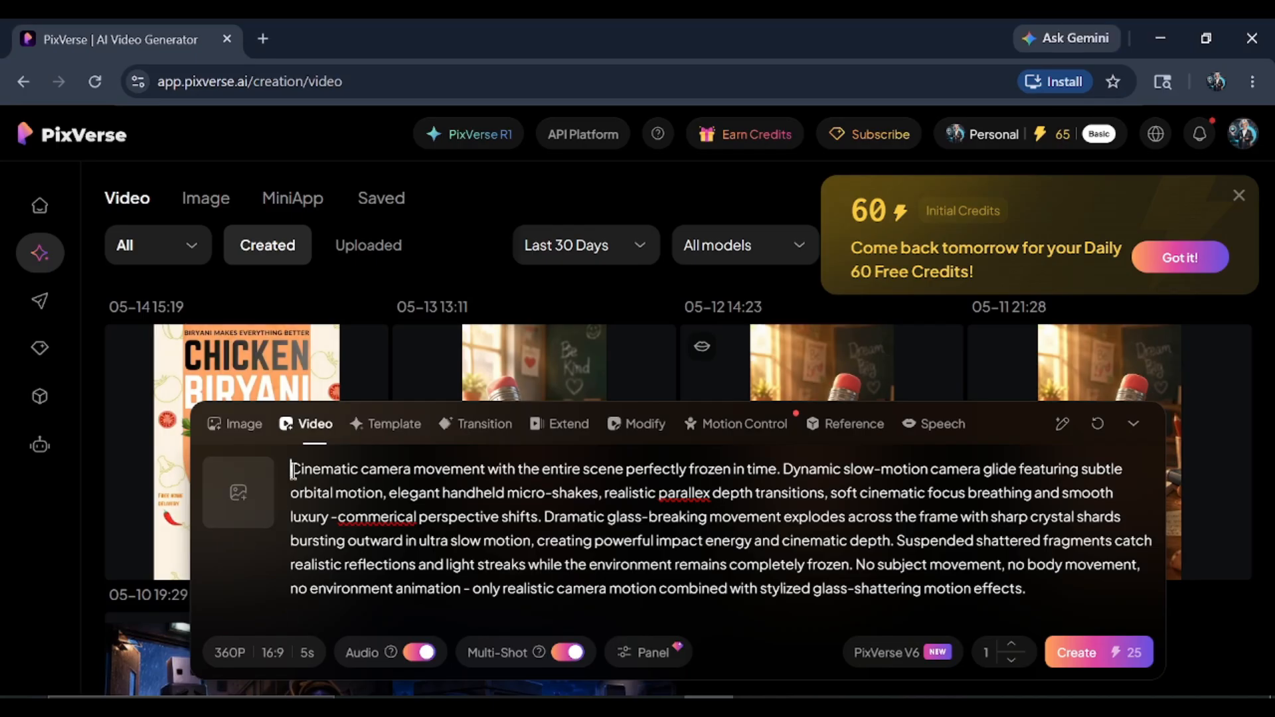
right_click(399, 523)
click(449, 152)
right_click(683, 495)
click(710, 128)
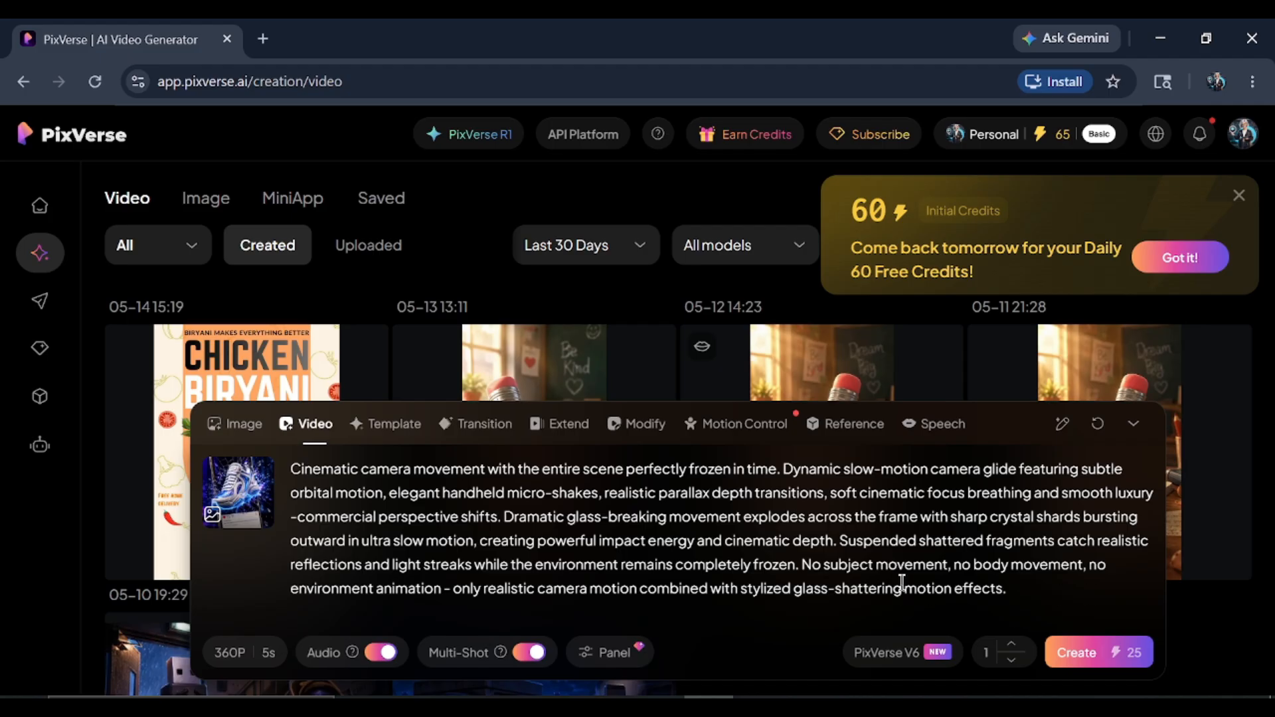
Generate the 360P, 5s video with PixVerse V6, audio and multi-shot on, and dismiss the credits notice and creation mode tour.
click(1075, 653)
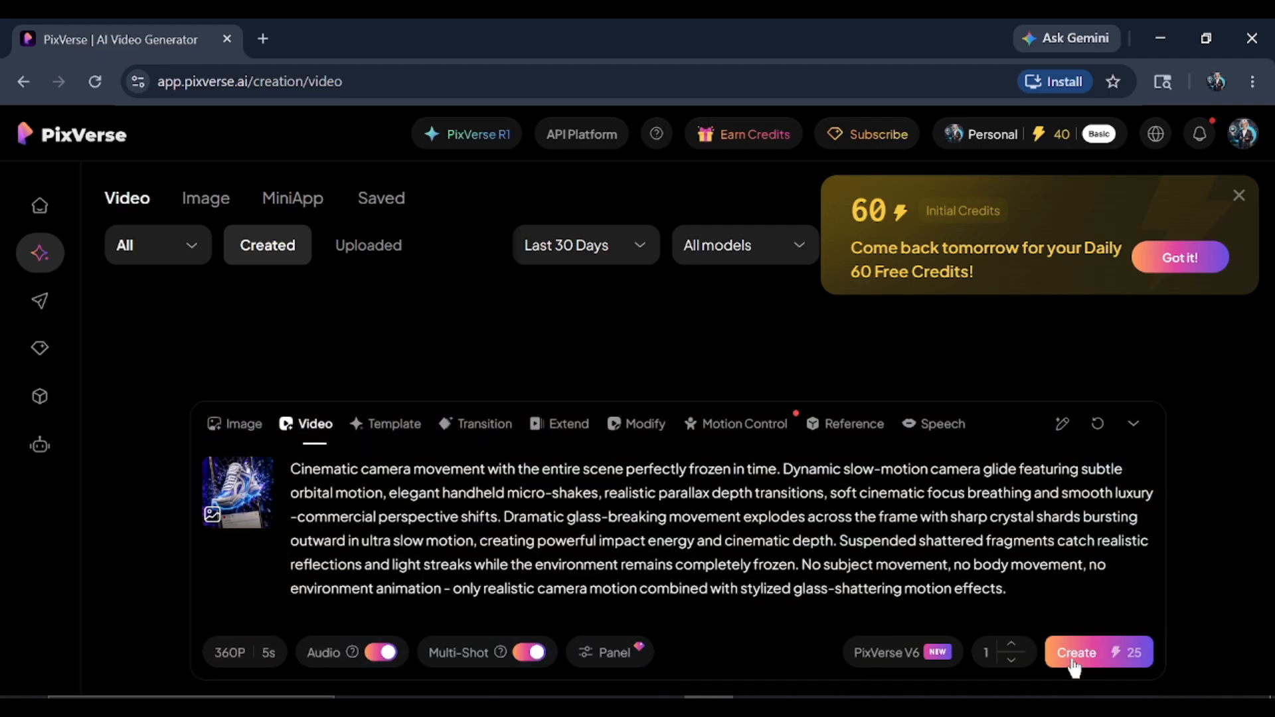
click(1195, 264)
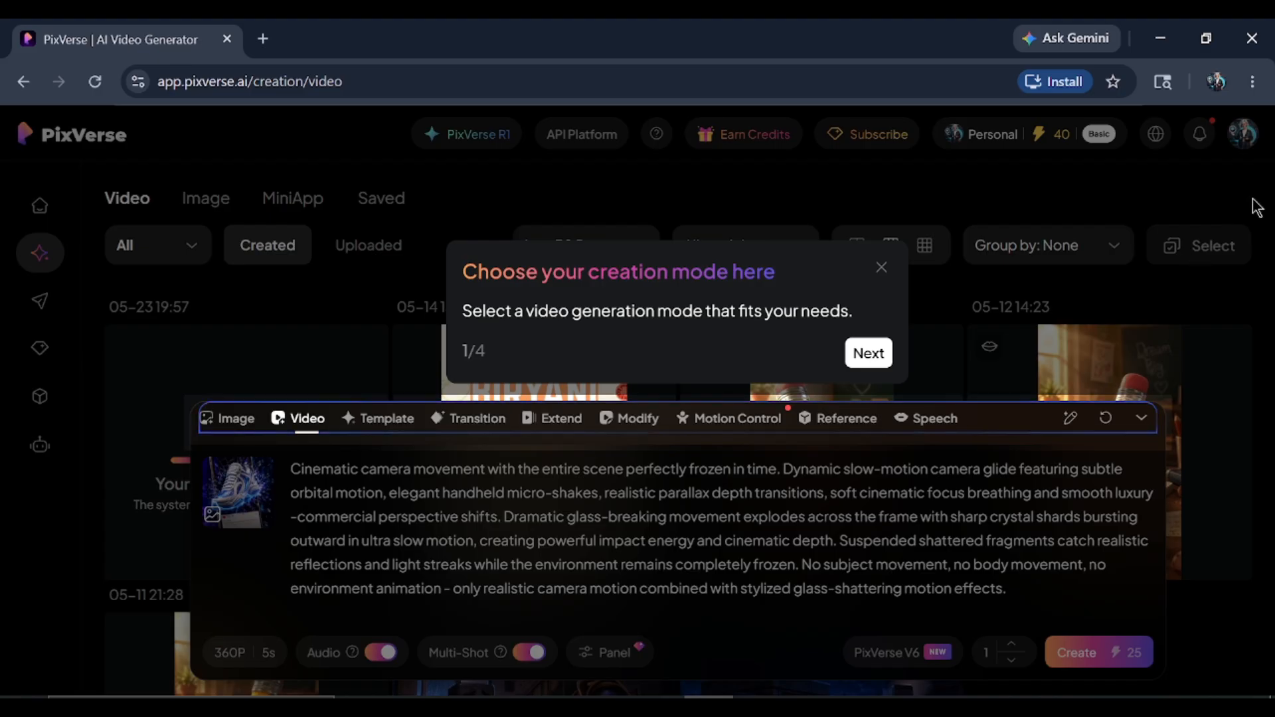
click(882, 267)
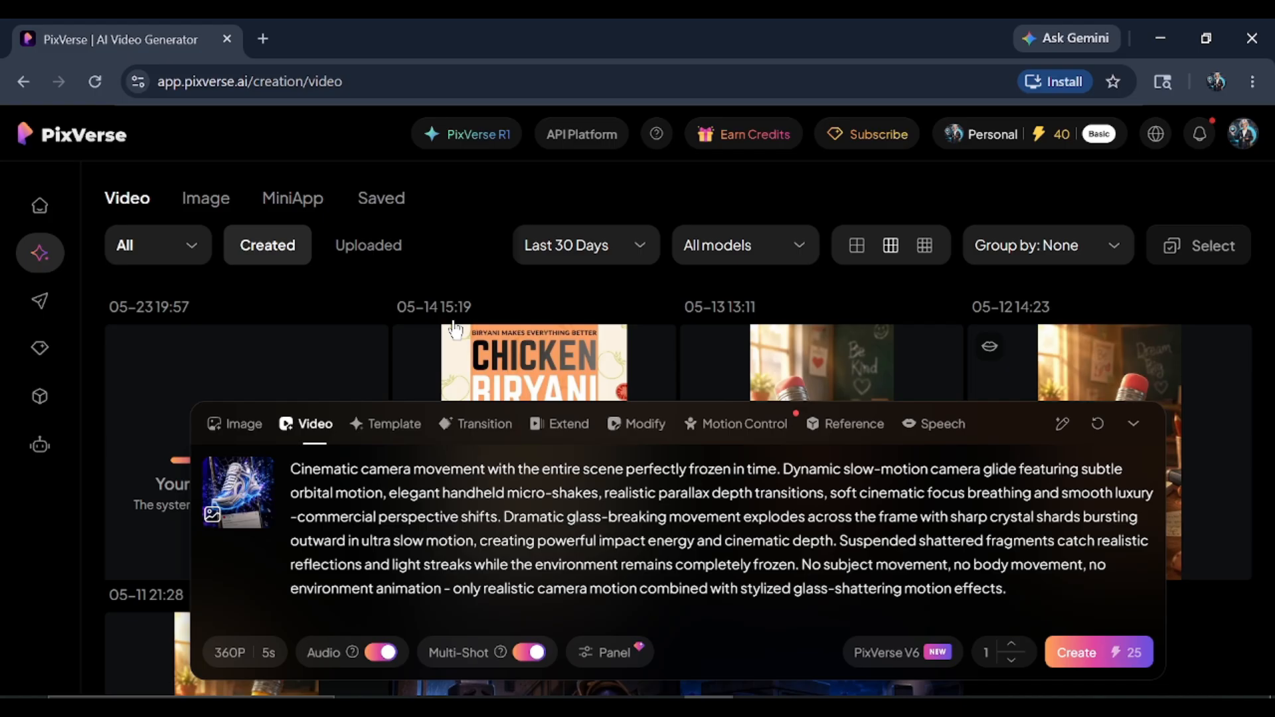
Collapse the generator and open the new sneaker video, dated 05-23 19:57, to watch it.
click(33, 551)
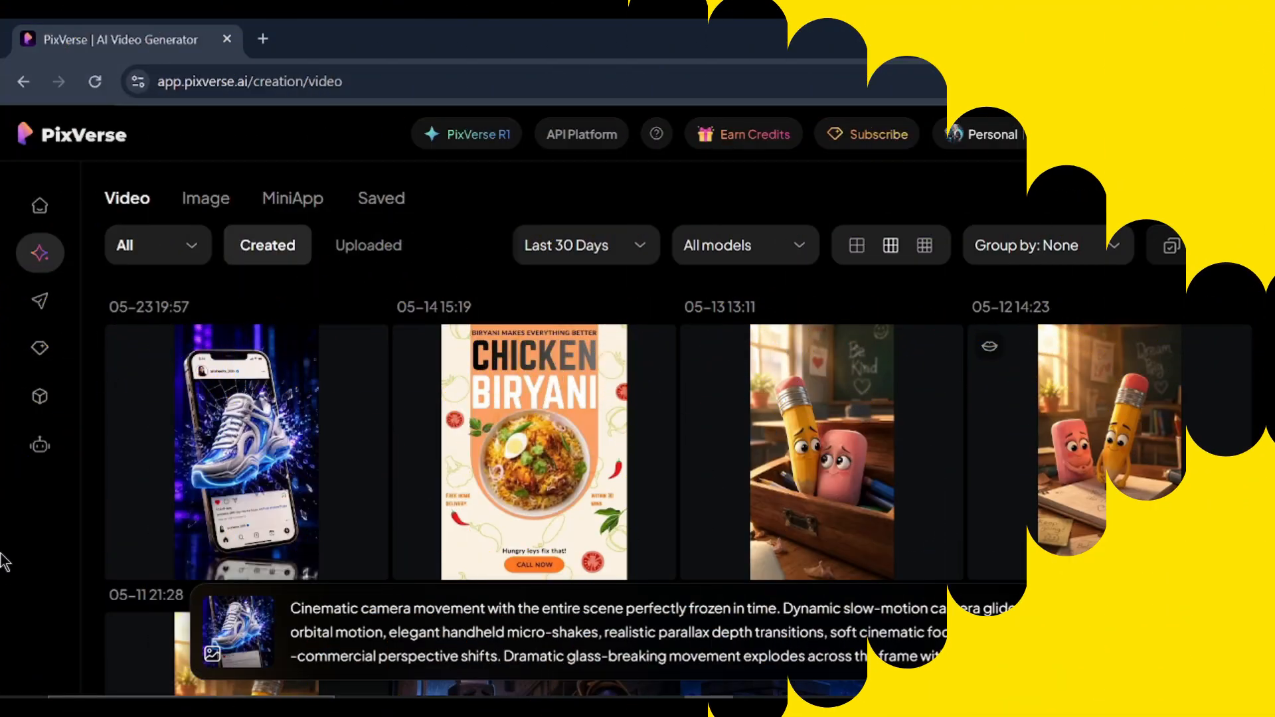
mouse_move(219, 490)
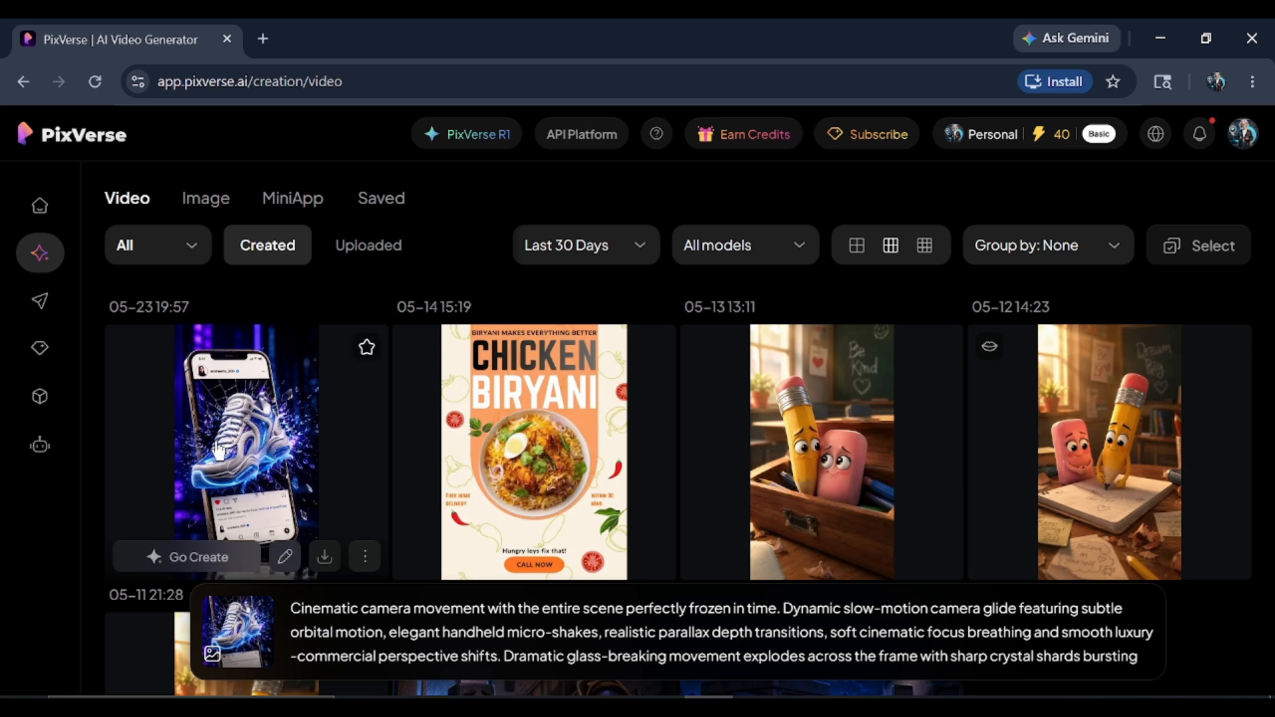
click(219, 452)
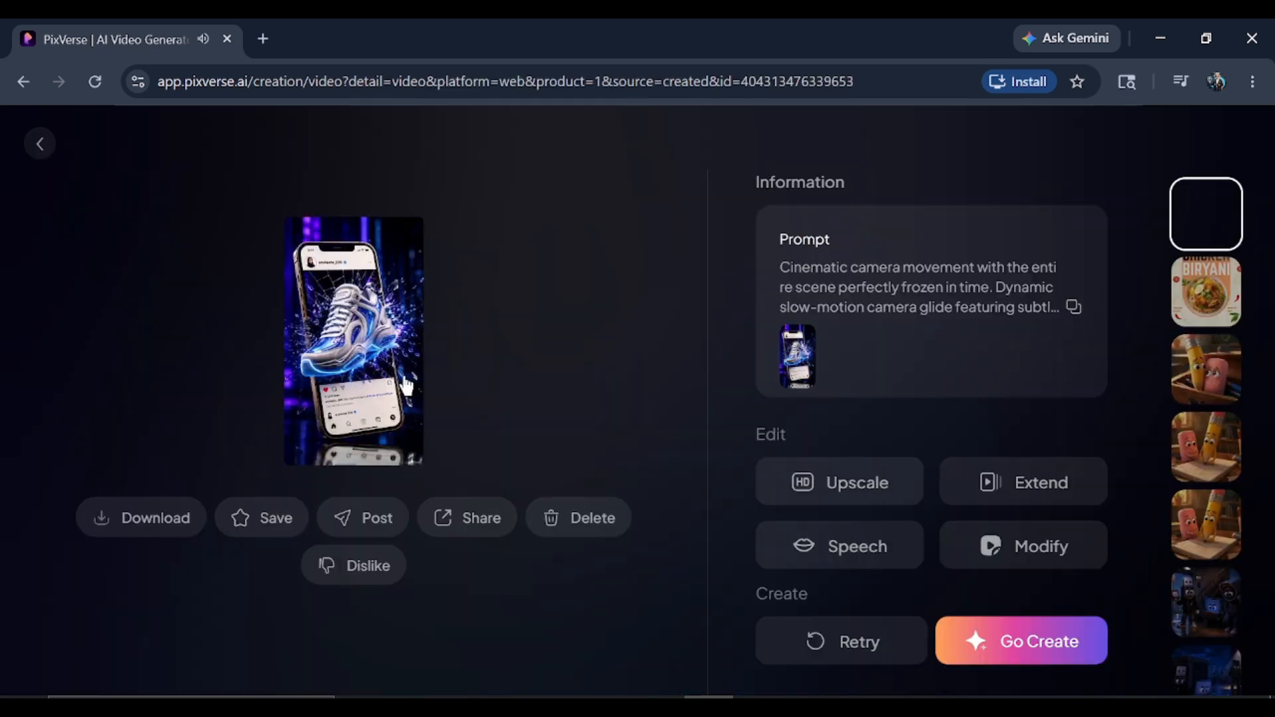